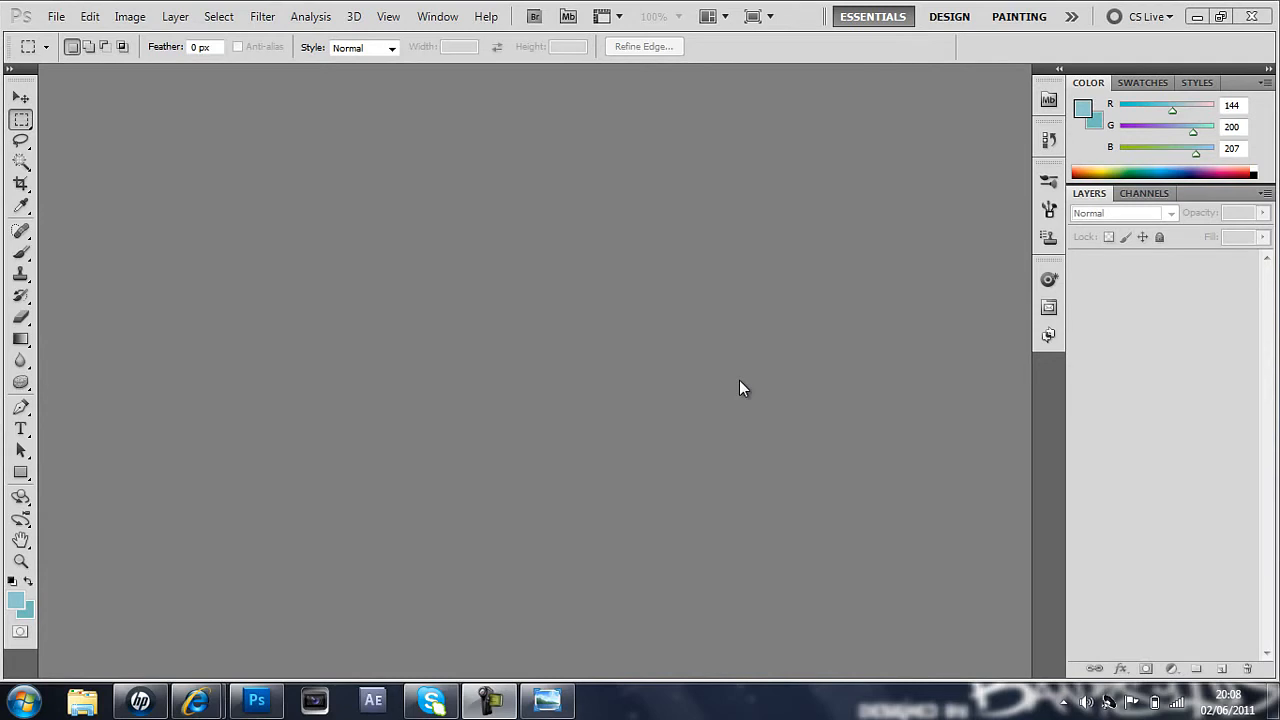
# View the finished Paper effect image full screen in Windows Photo Viewer and close the viewer.
pyautogui.click(546, 700)
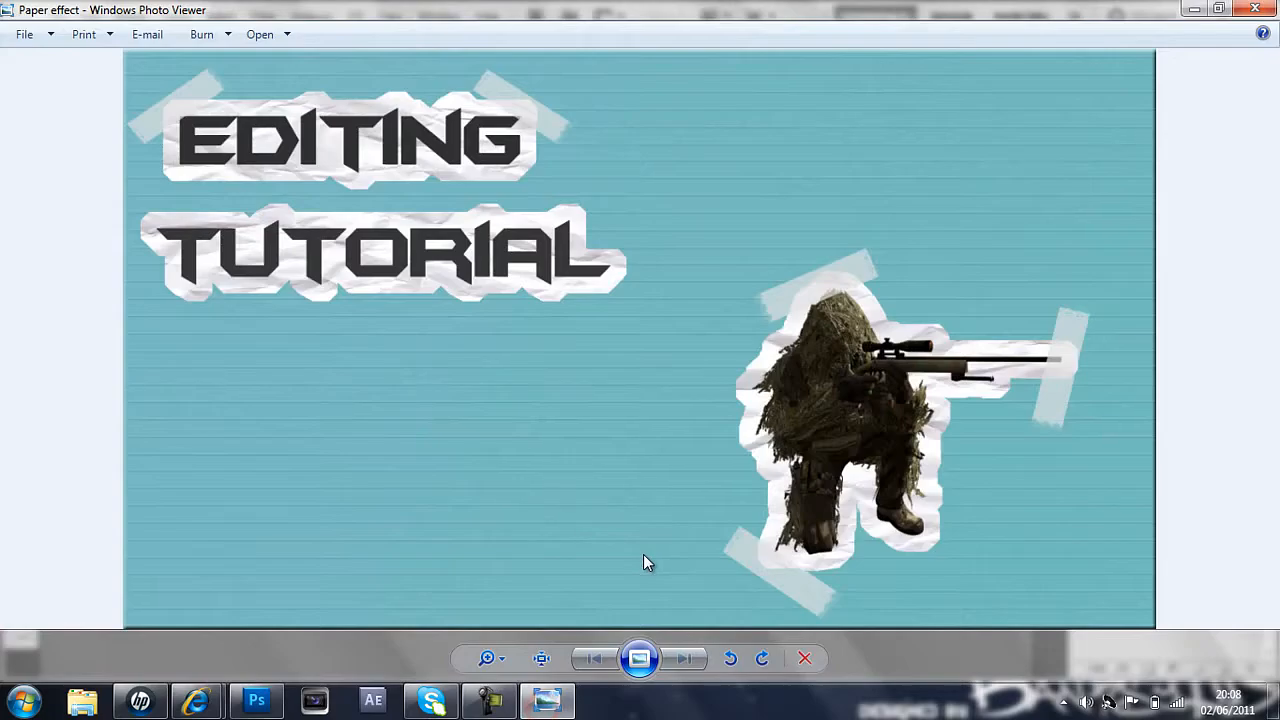
pyautogui.click(639, 658)
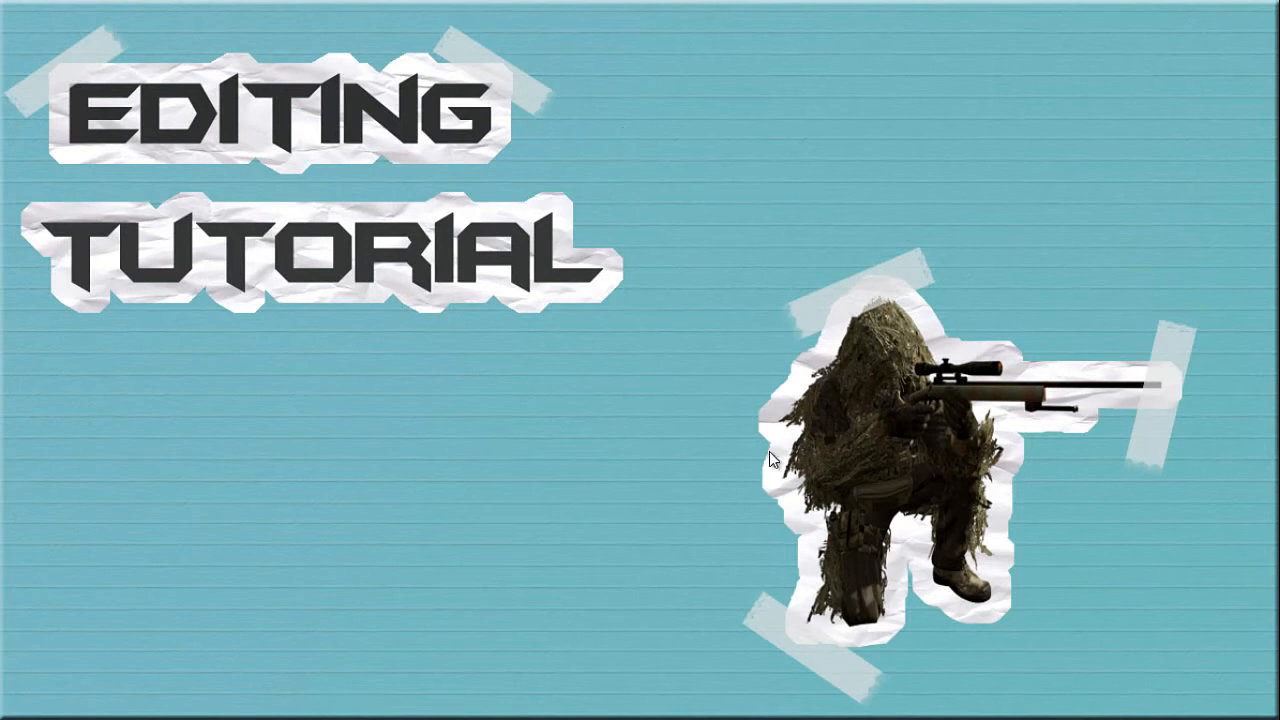
pyautogui.press('Escape')
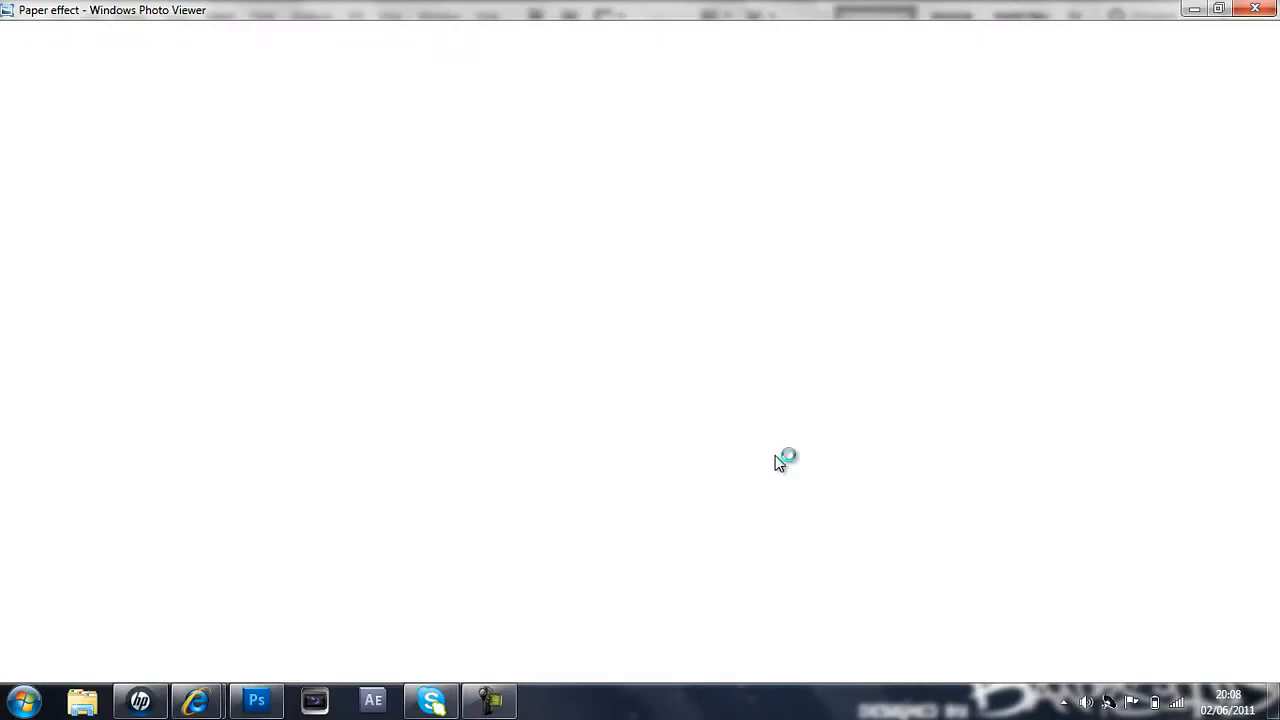
pyautogui.click(1250, 10)
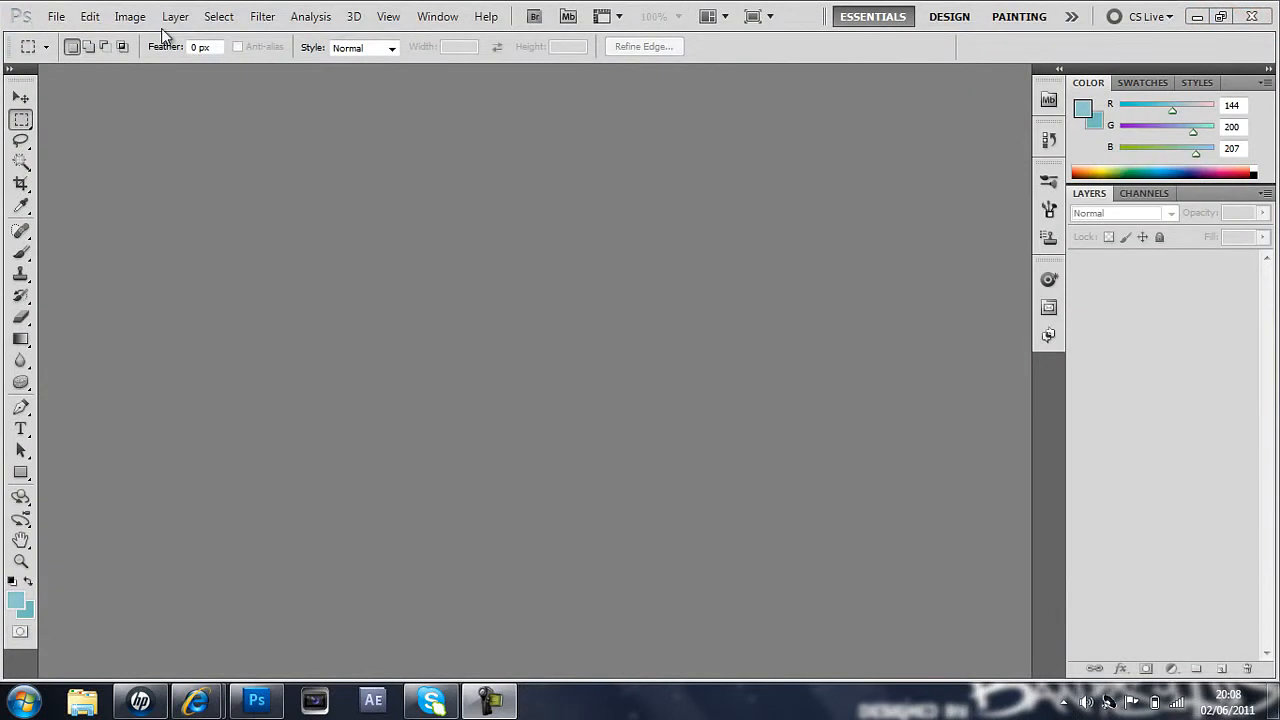
# Create a new document from the 1280 px X 720 px preset.
pyautogui.click(54, 18)
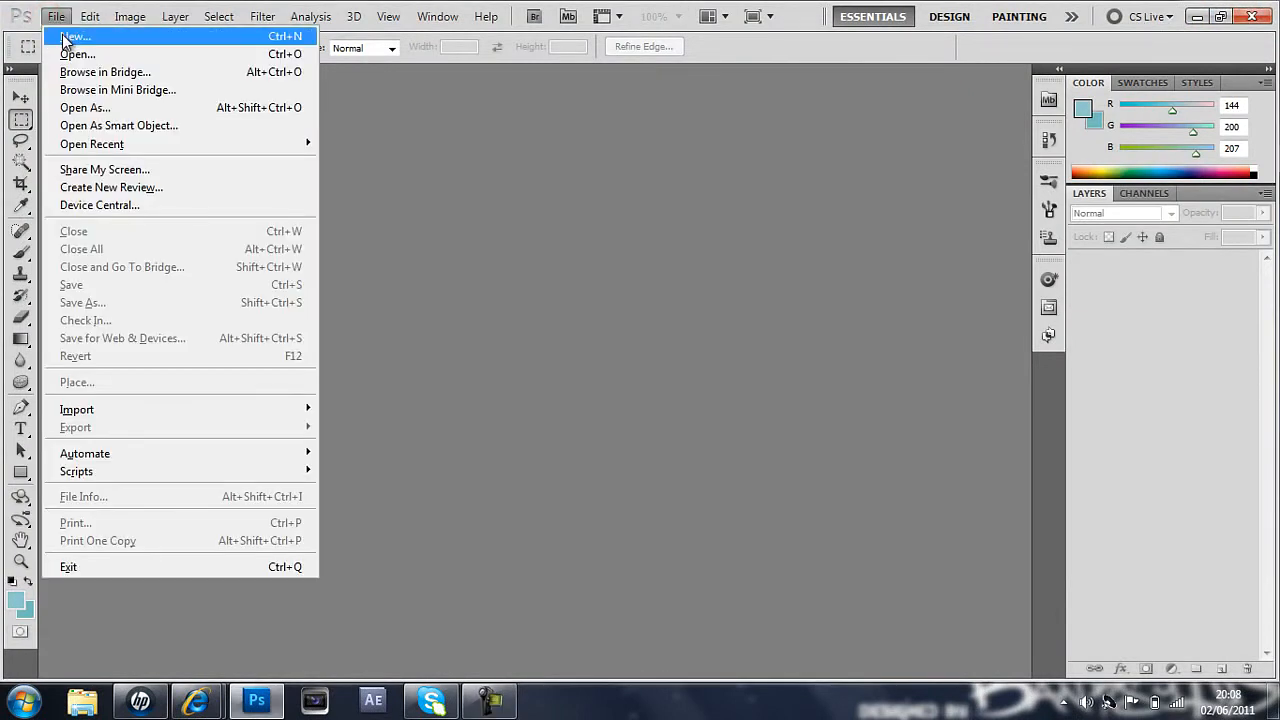
pyautogui.click(75, 36)
pyautogui.click(784, 186)
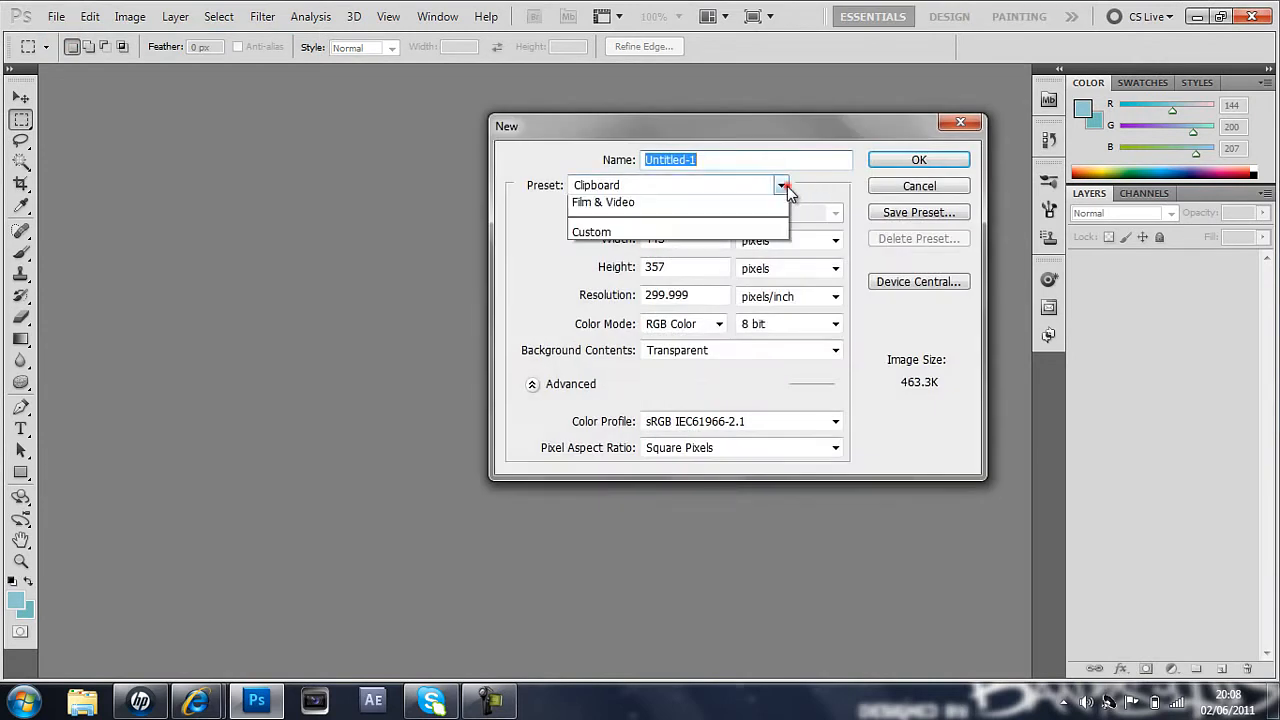
pyautogui.click(690, 280)
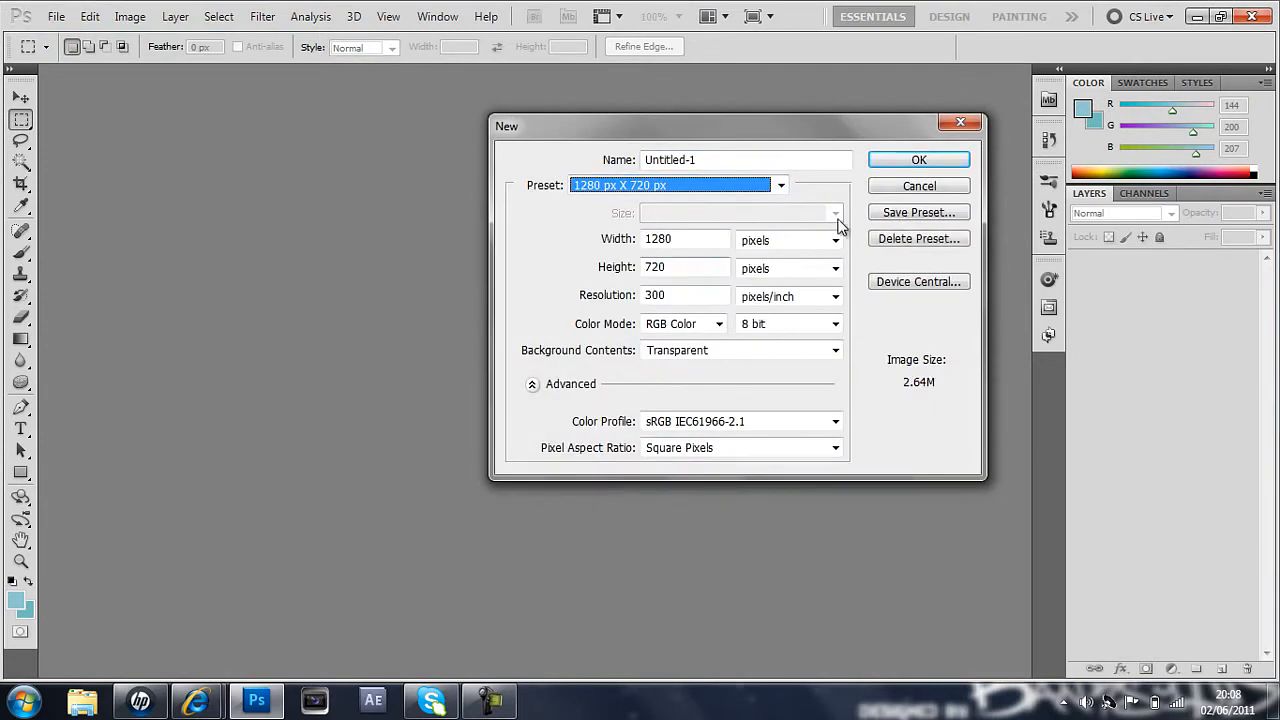
pyautogui.click(919, 161)
# Create a second document with the same 1280 px X 720 px preset.
pyautogui.click(56, 16)
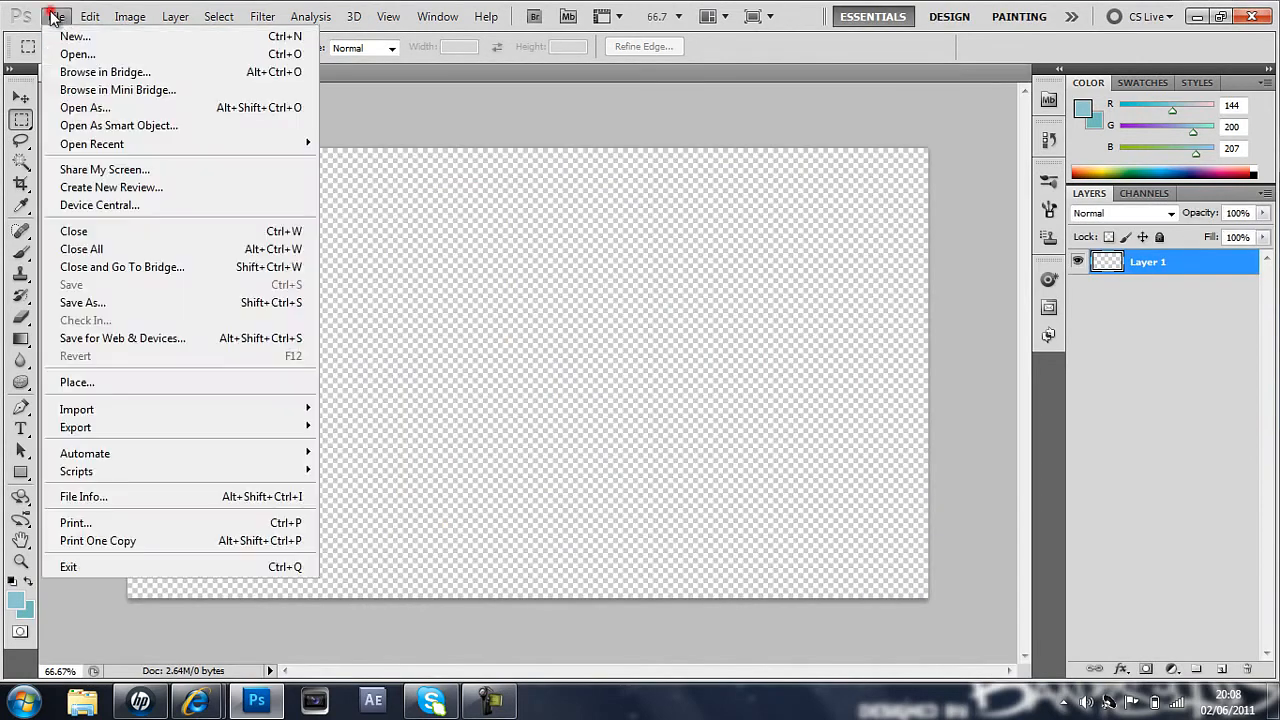
pyautogui.click(75, 36)
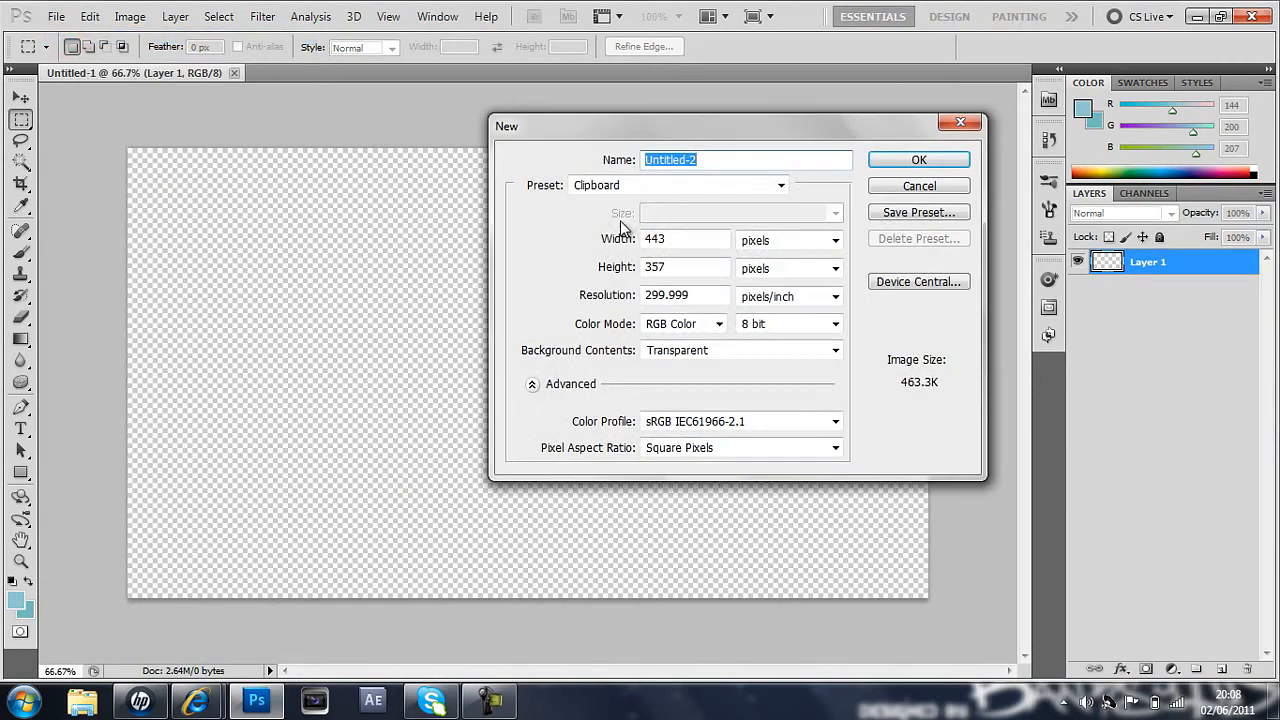
pyautogui.click(779, 185)
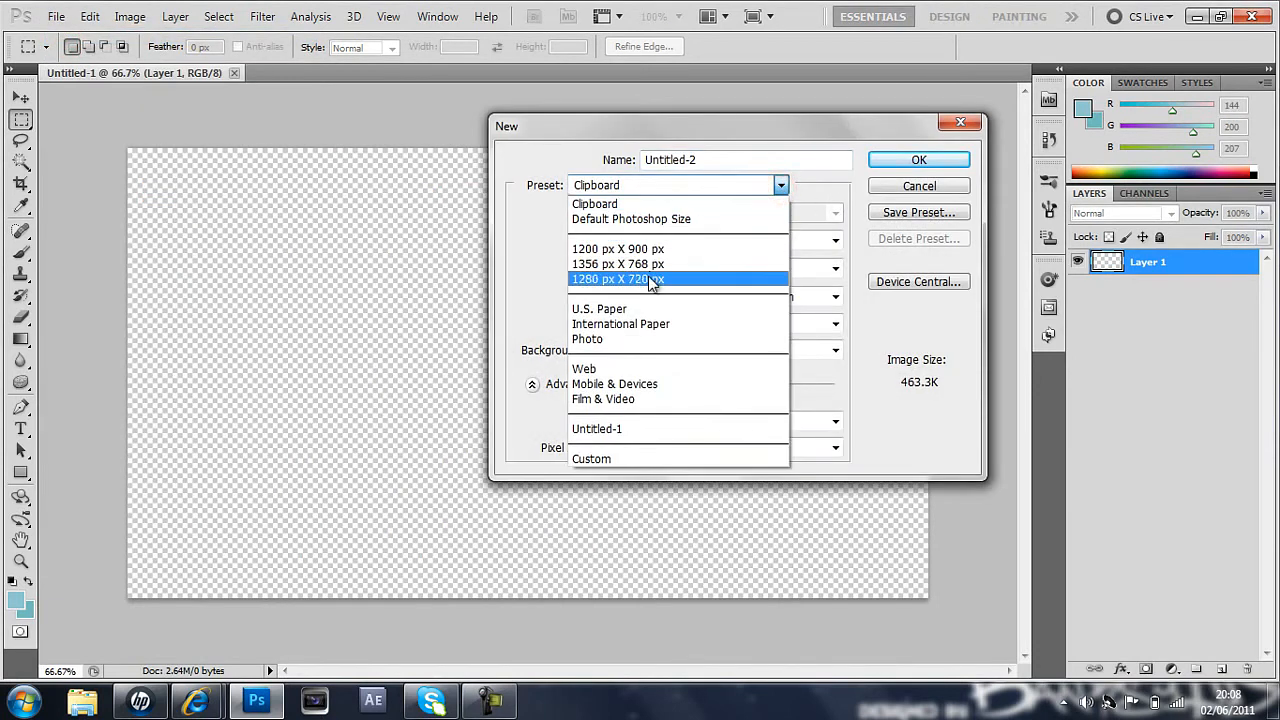
pyautogui.click(650, 278)
pyautogui.click(919, 161)
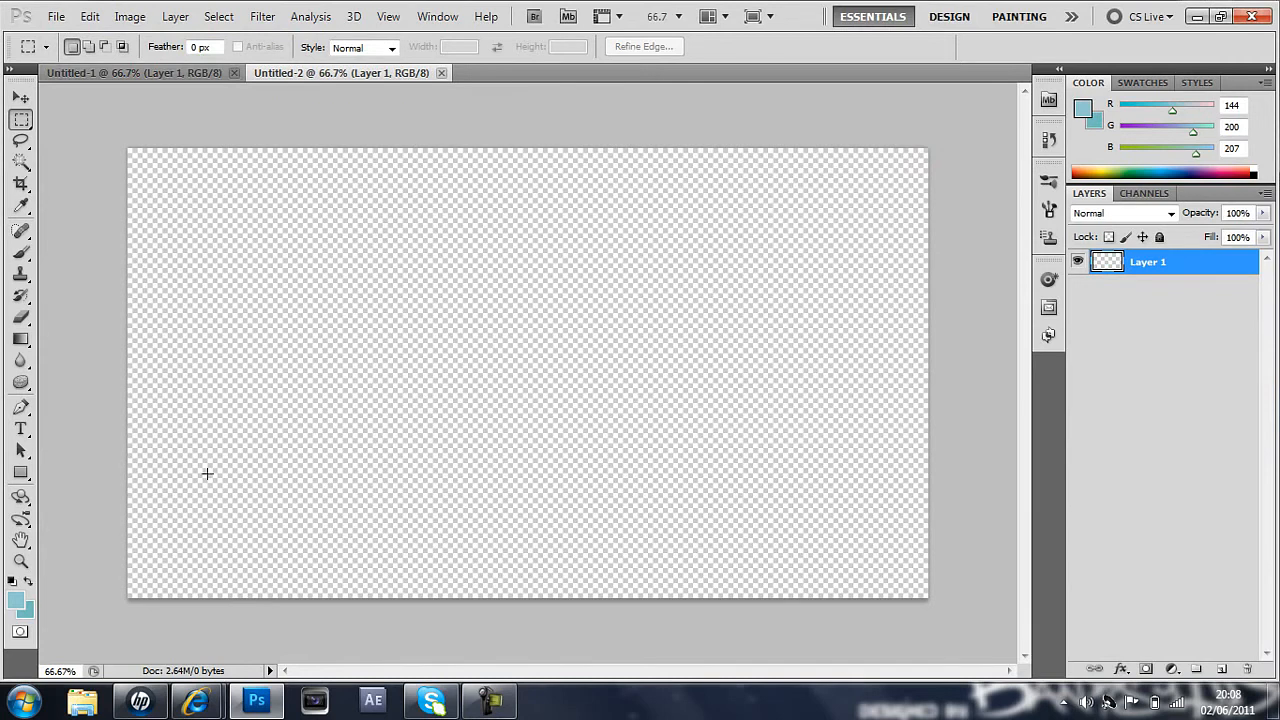
# Place the paper_texture image from the Pictures library into Untitled-2 and stretch it to fill the whole canvas.
pyautogui.click(82, 703)
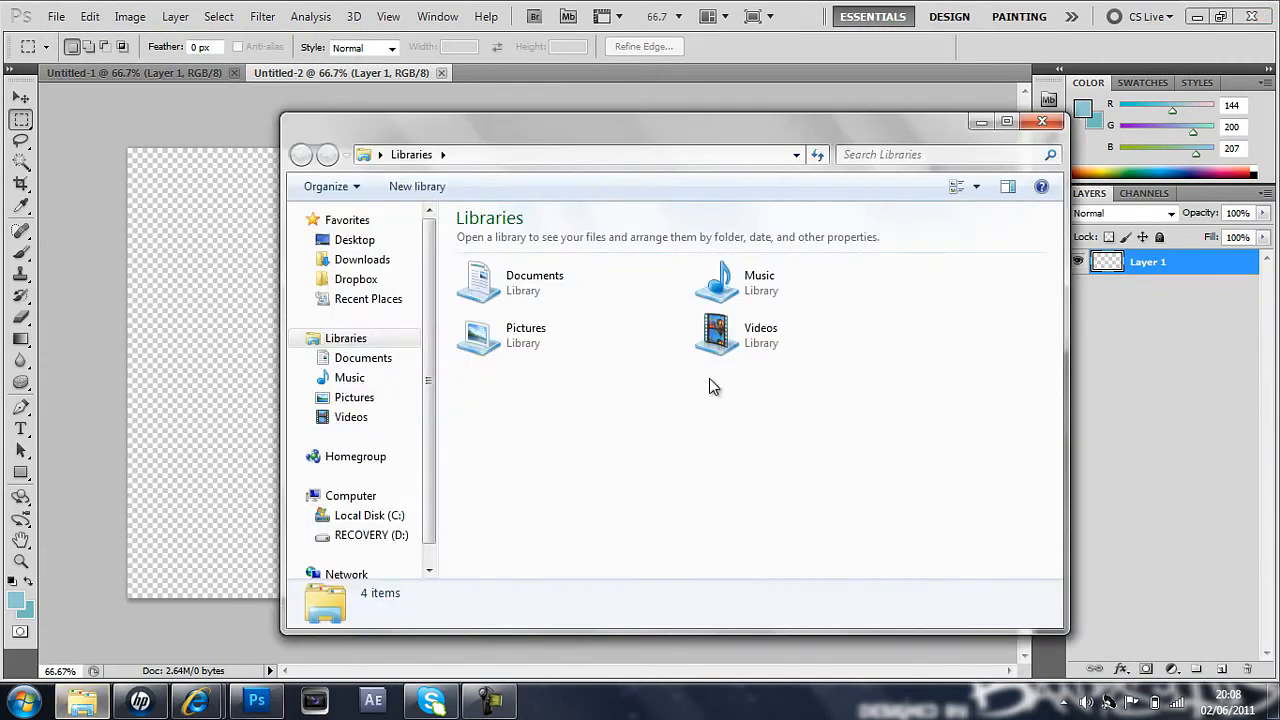
pyautogui.doubleClick(608, 343)
pyautogui.doubleClick(606, 337)
pyautogui.moveTo(906, 315); pyautogui.dragTo(931, 373)
pyautogui.moveTo(370, 371); pyautogui.dragTo(128, 373)
pyautogui.press('Return')
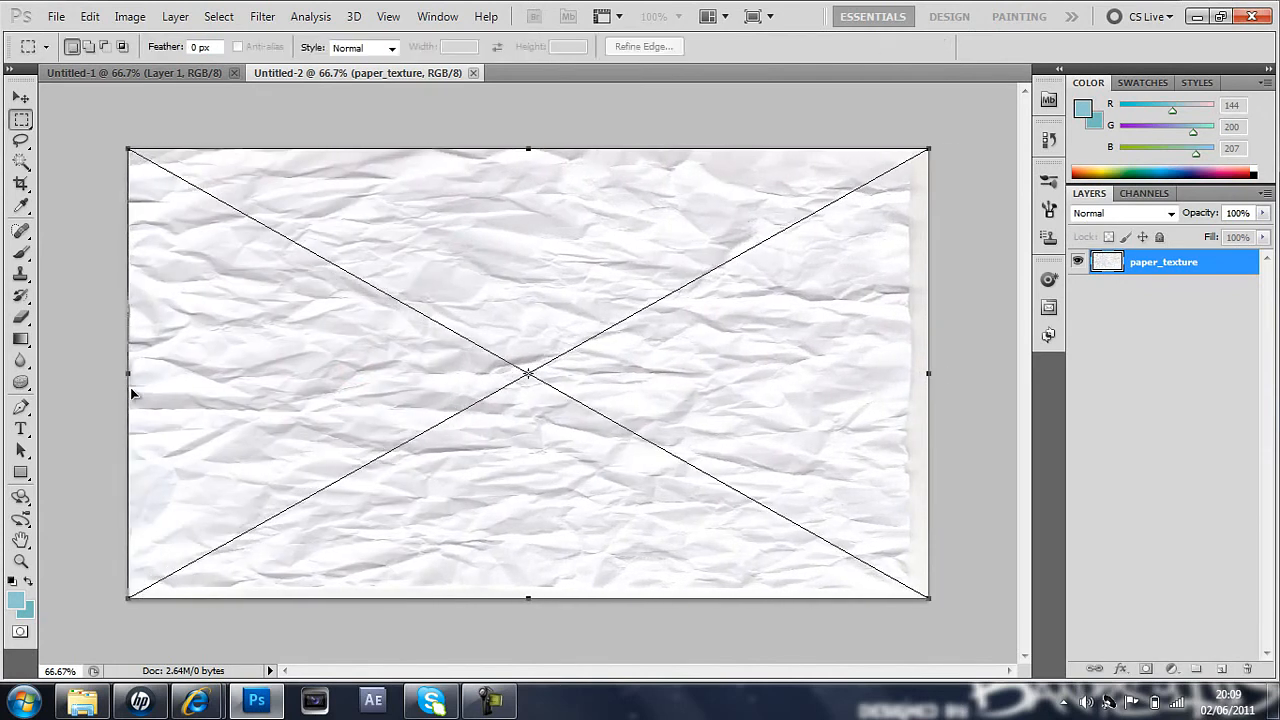
# Fill the Untitled-1 canvas with a diagonal light-blue to teal gradient at 90% opacity.
pyautogui.click(152, 70)
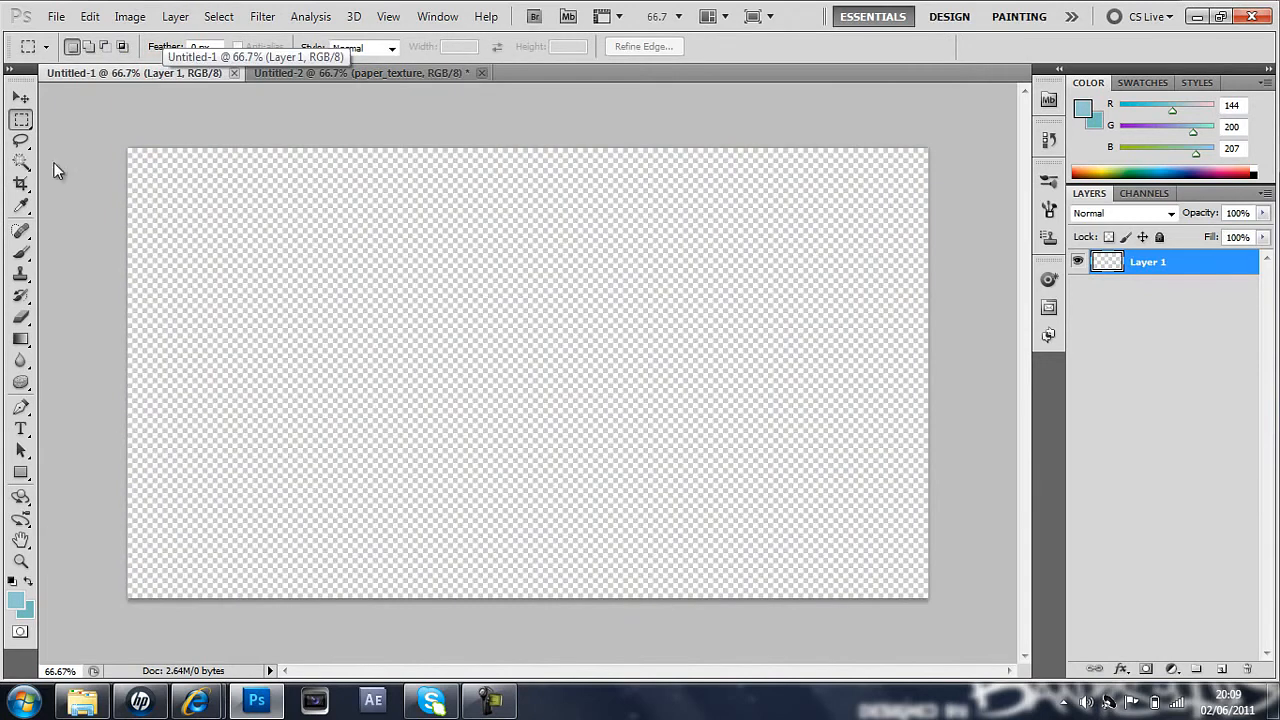
pyautogui.click(21, 339)
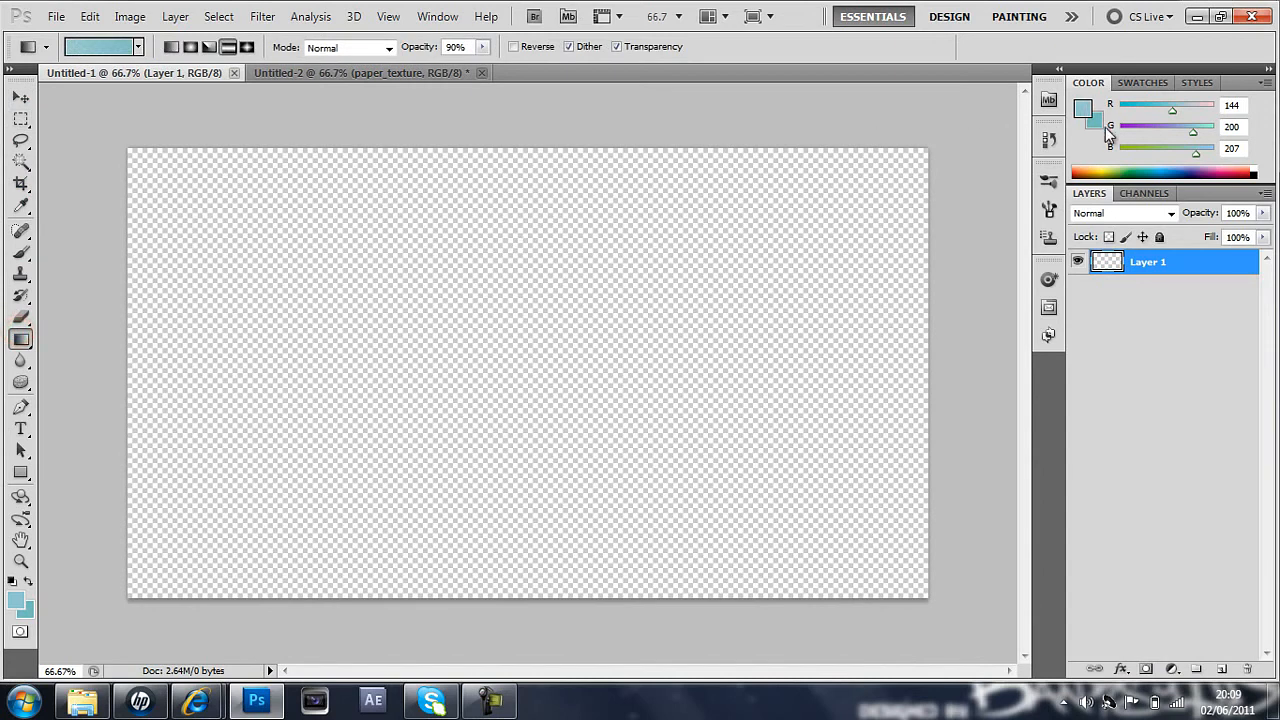
pyautogui.moveTo(893, 162); pyautogui.dragTo(150, 545)
pyautogui.moveTo(144, 177); pyautogui.dragTo(928, 535)
pyautogui.moveTo(923, 160); pyautogui.dragTo(158, 569)
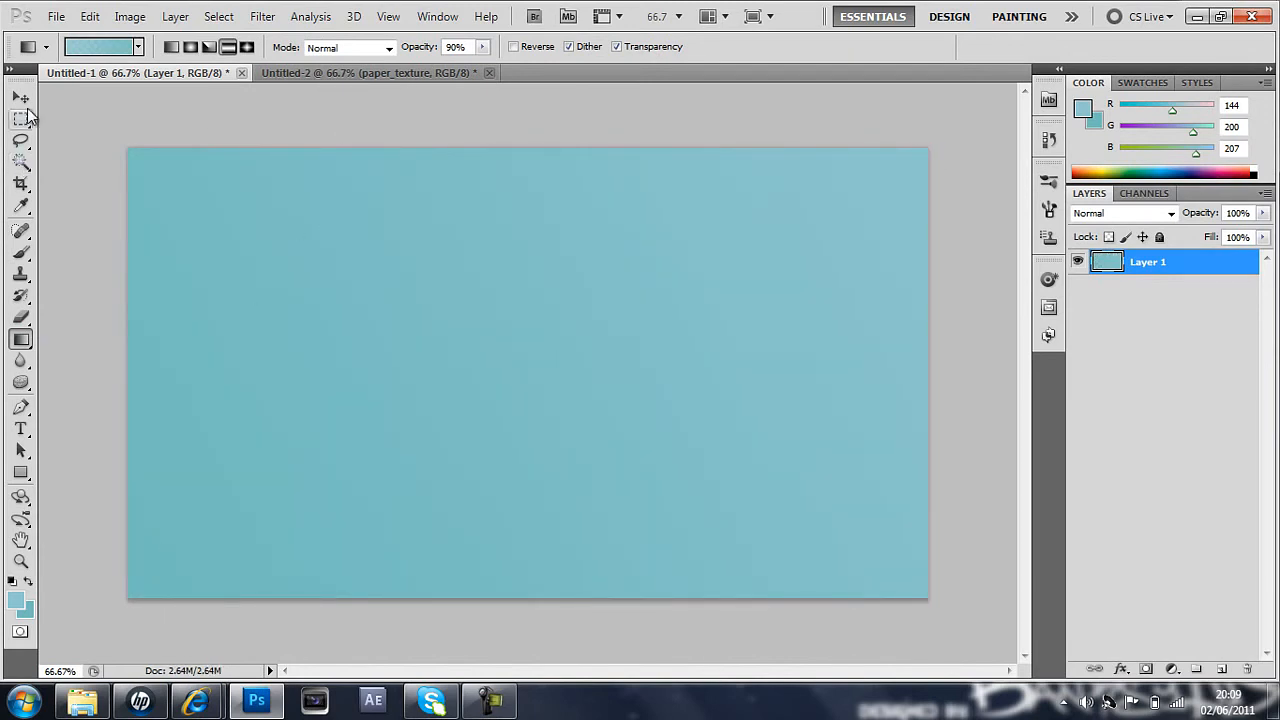
# Add the text "PAPER" in the upper-left part of the crumpled paper in Untitled-2.
pyautogui.click(21, 97)
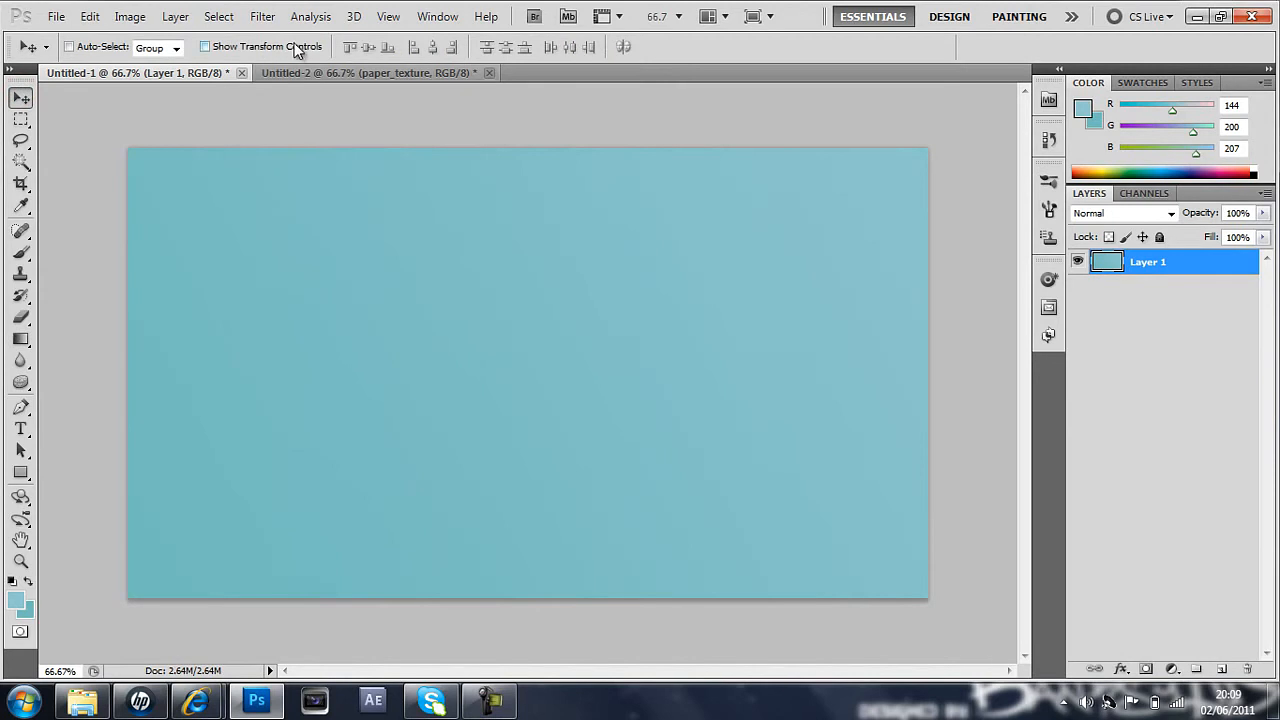
pyautogui.click(294, 75)
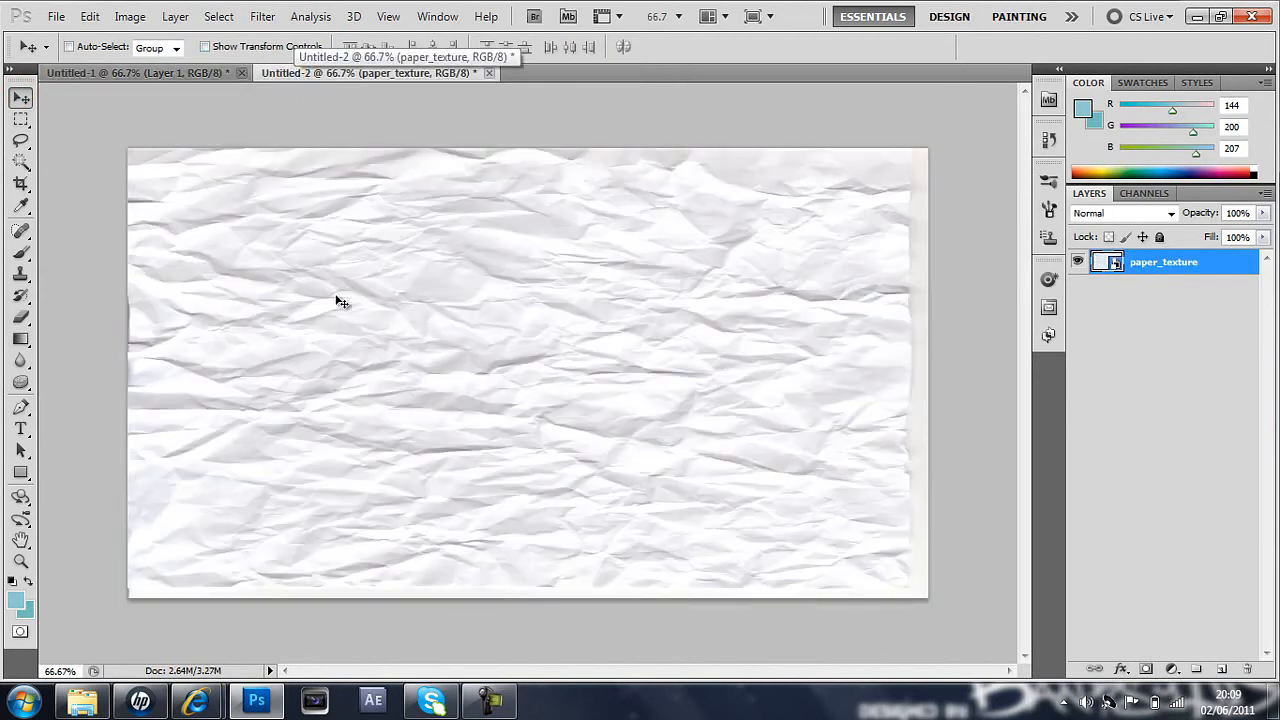
pyautogui.click(216, 259)
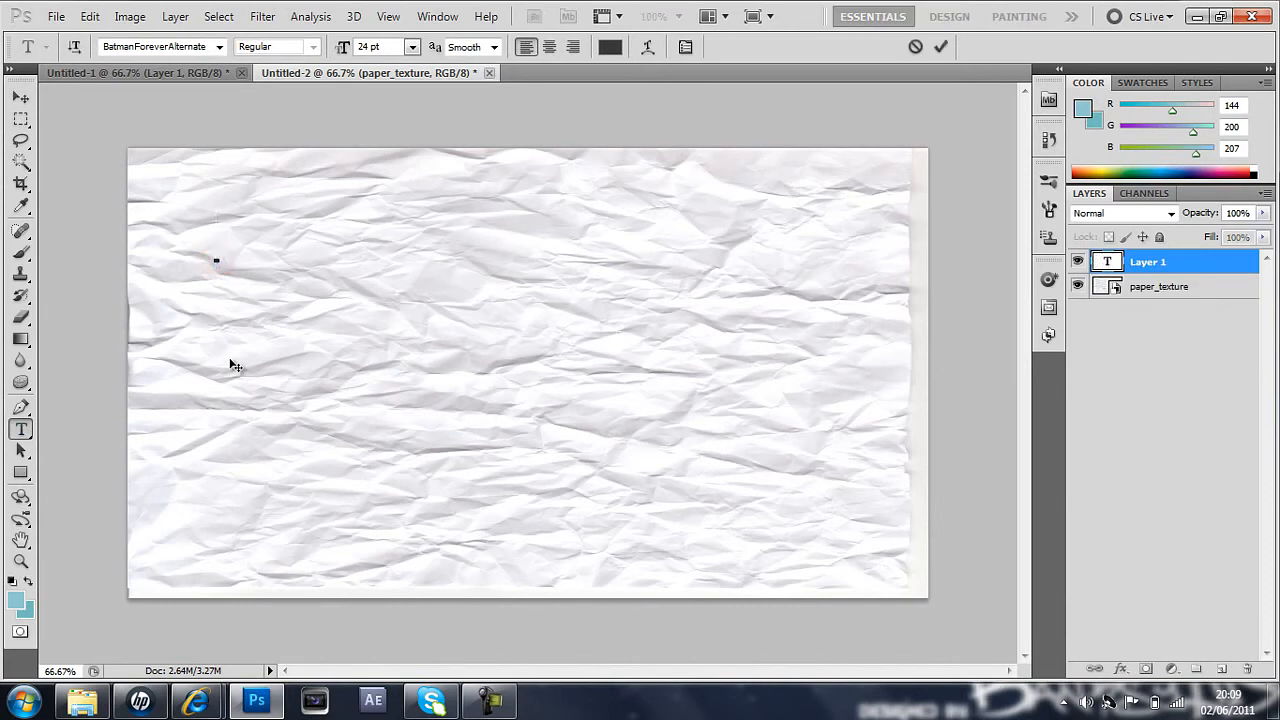
pyautogui.write('PAPER')
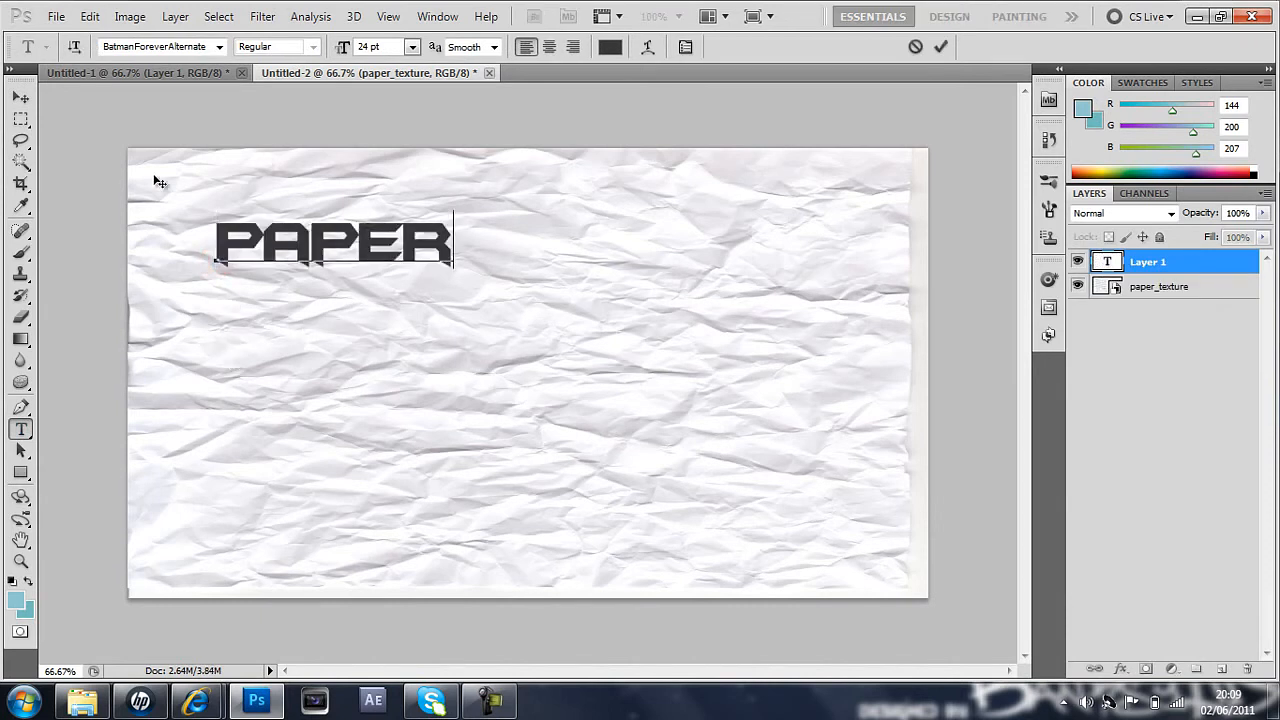
# Select all the letters of the word PAPER with the Magic Wand at tolerance 32.
pyautogui.click(20, 162)
pyautogui.click(21, 163)
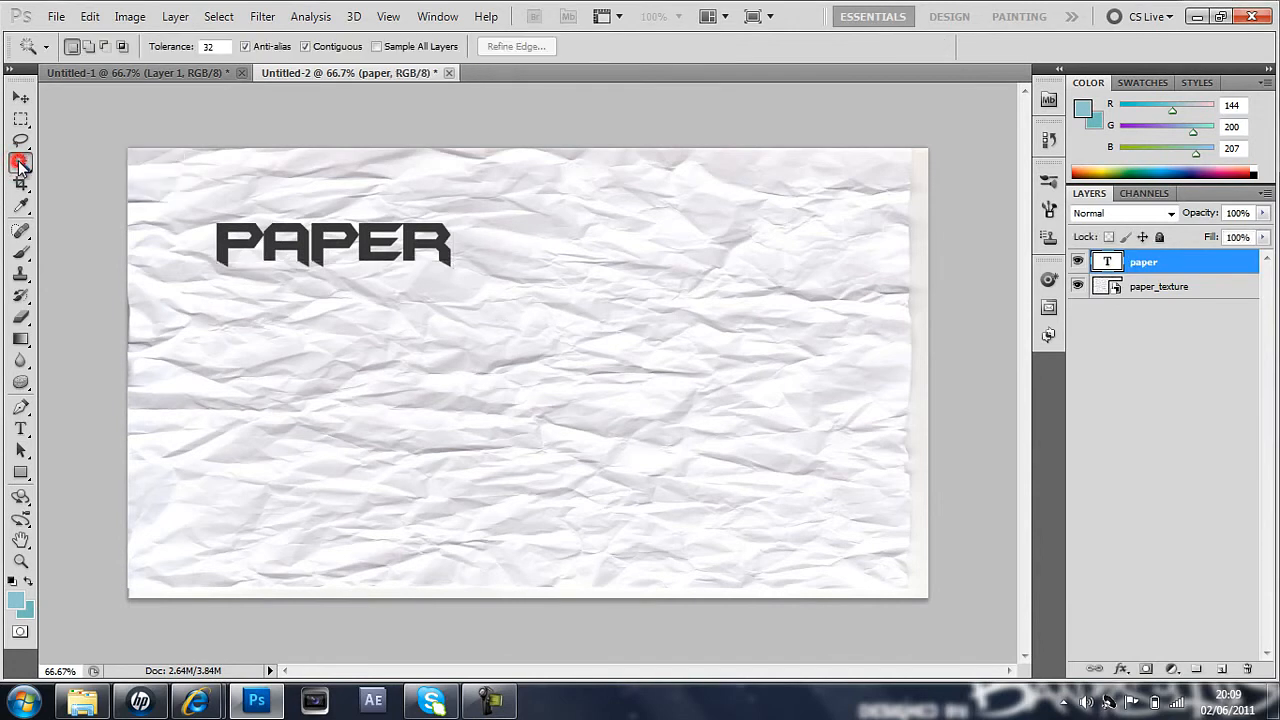
pyautogui.click(222, 253)
pyautogui.keyDown('shift'); pyautogui.click(314, 250); pyautogui.keyUp('shift')
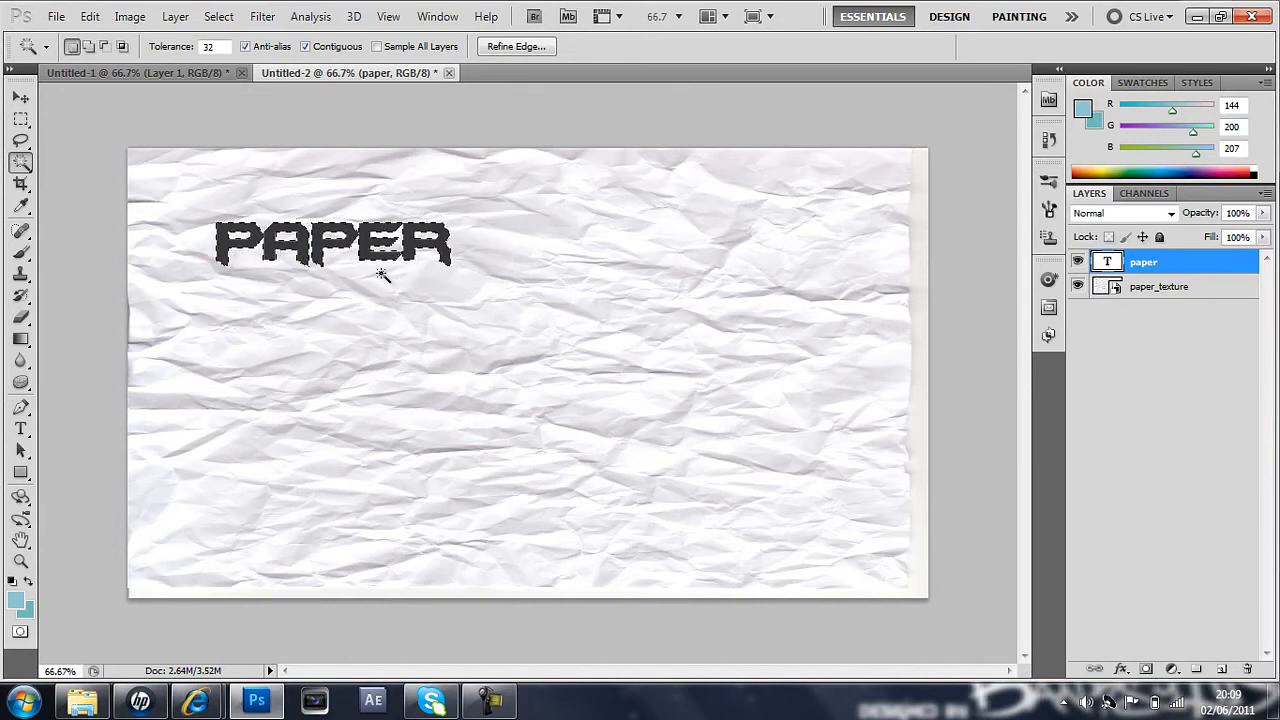
# Expand the letter selection by 20 pixels.
pyautogui.click(219, 17)
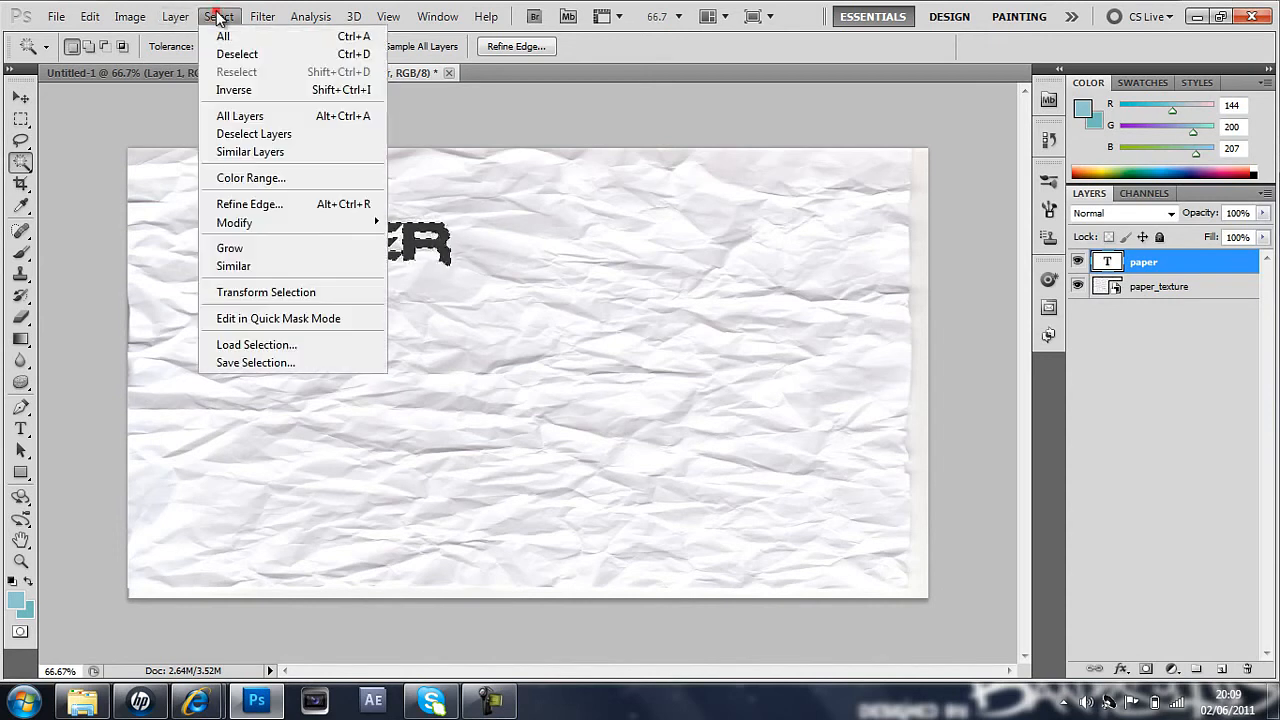
pyautogui.click(246, 222)
pyautogui.click(420, 257)
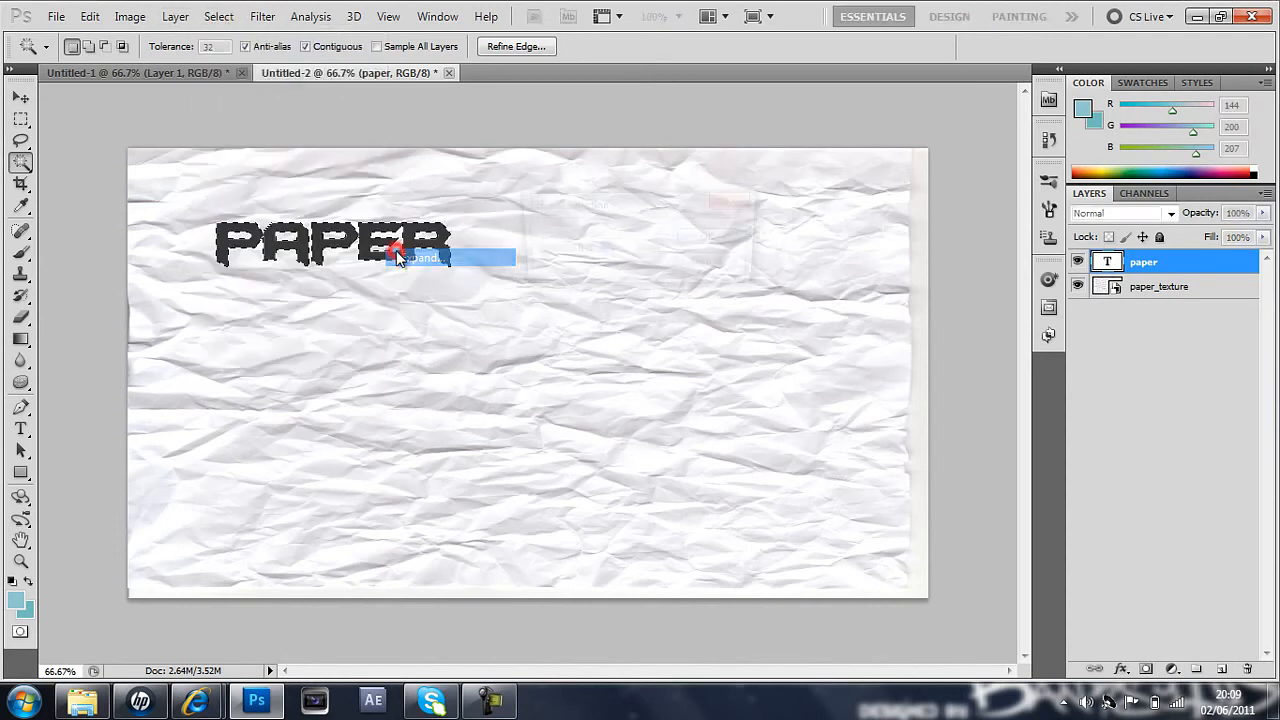
pyautogui.click(617, 251)
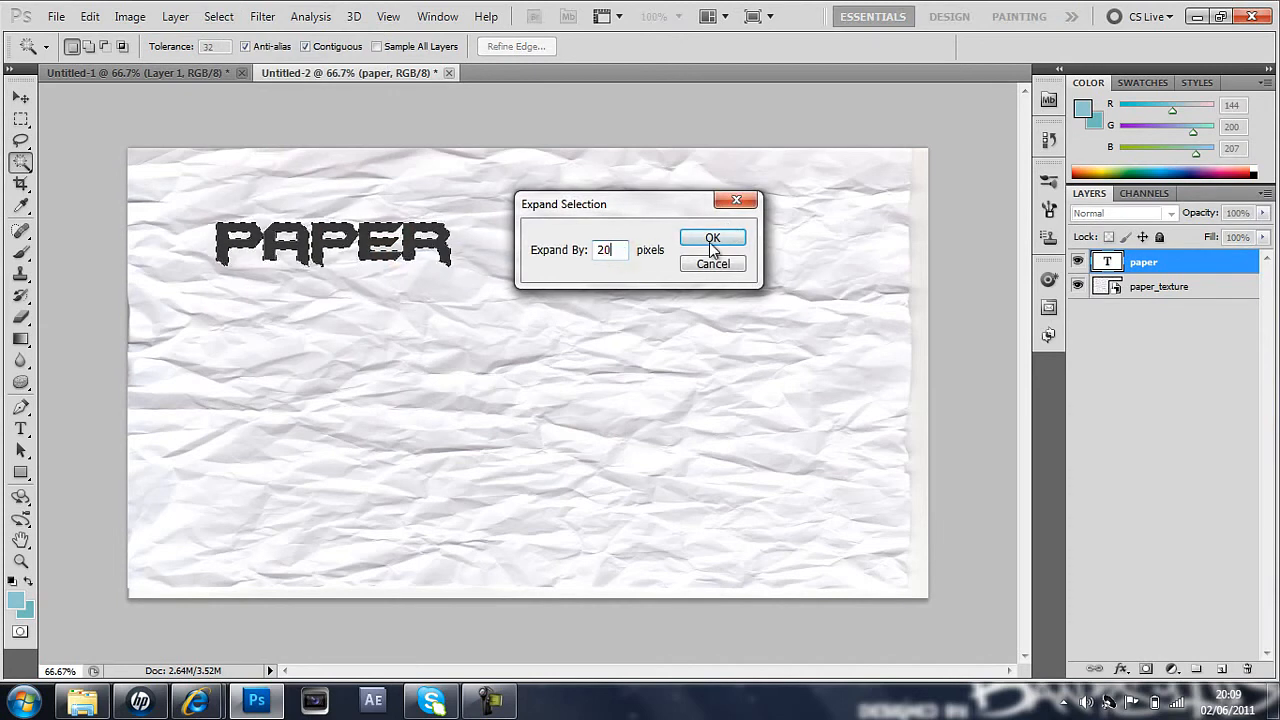
pyautogui.click(709, 241)
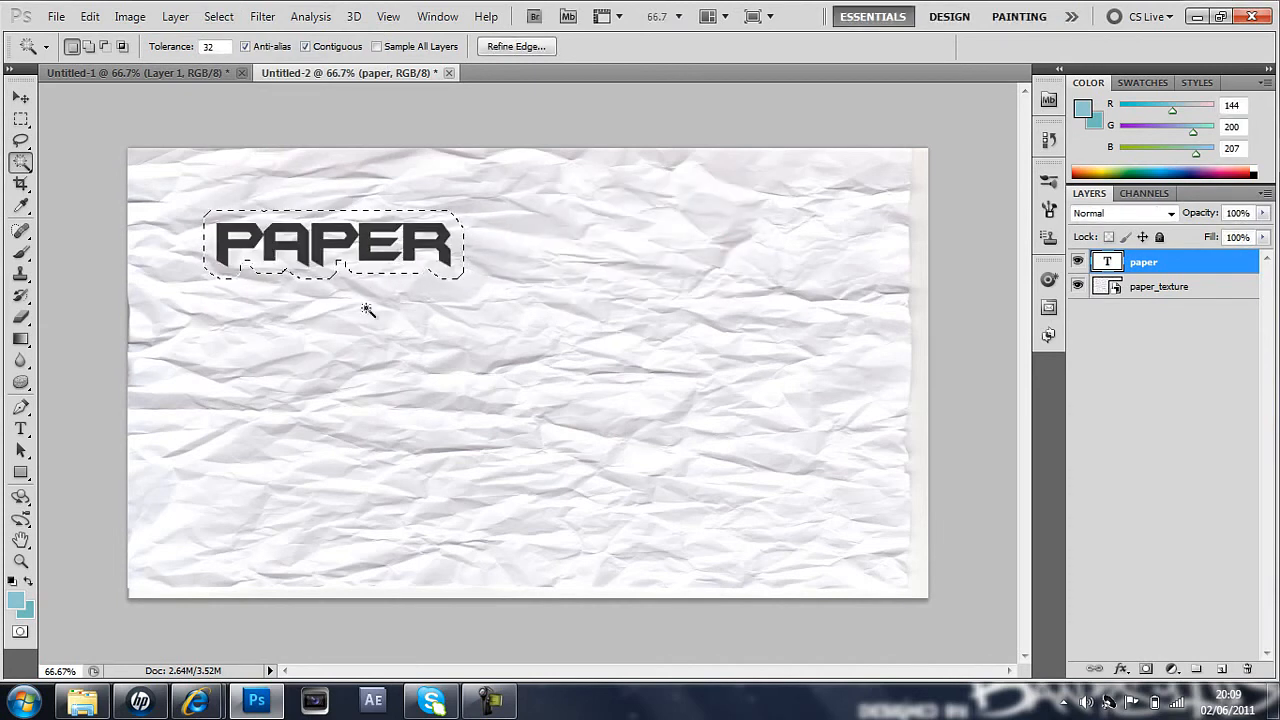
# Merge the text layer with the paper_texture layer and cut out the selected area around the word.
pyautogui.keyDown('shift'); pyautogui.click(1149, 291); pyautogui.keyUp('shift')
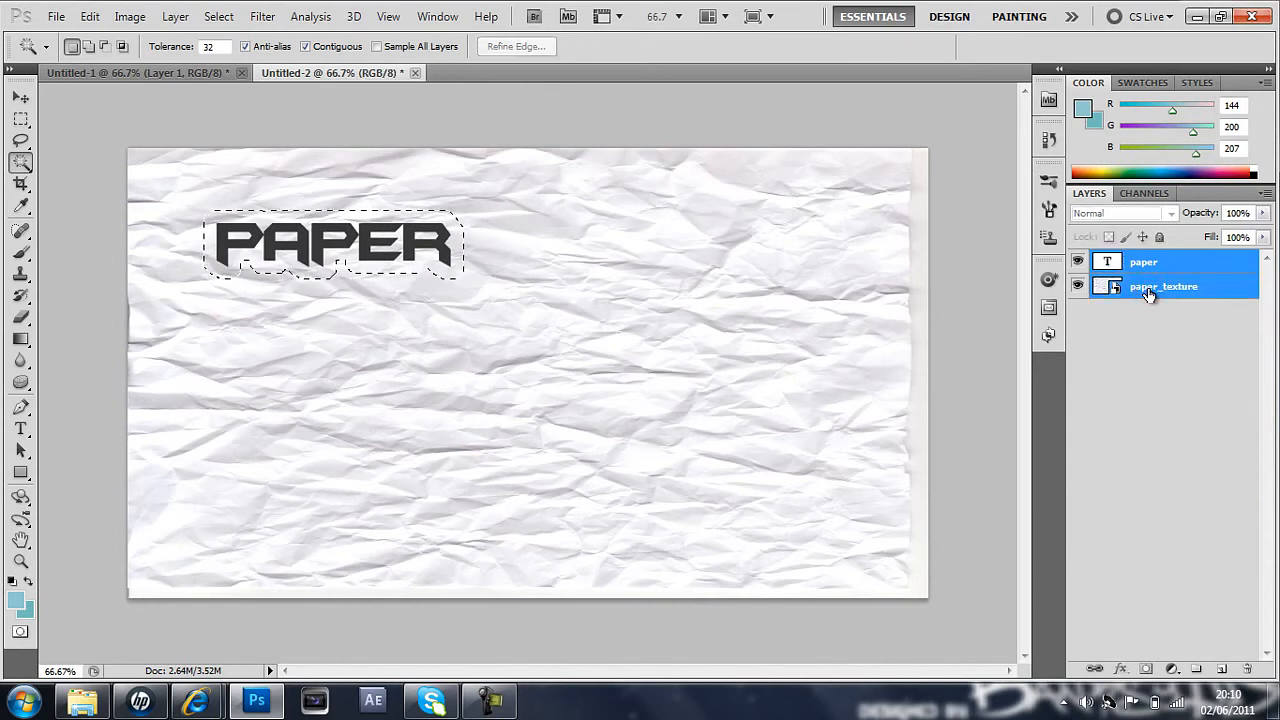
pyautogui.hotkey('ctrl', 'e')
pyautogui.press('Delete')
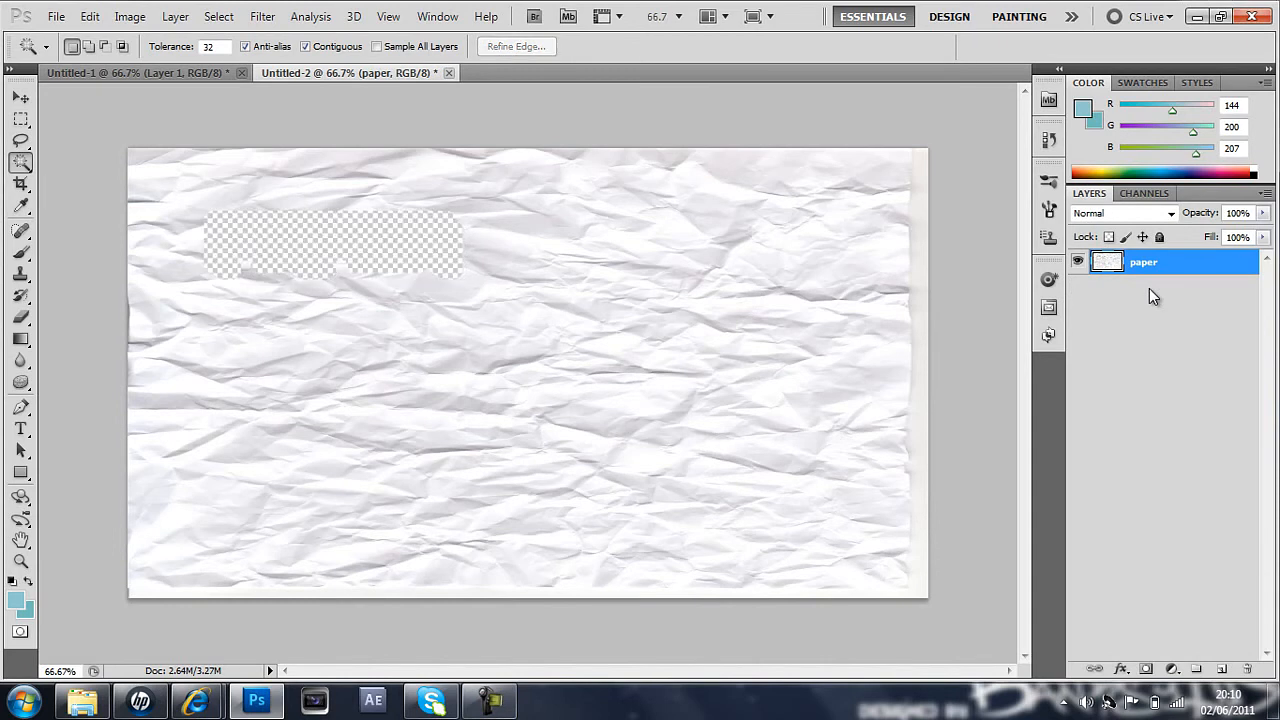
# Paste the PAPER cut-out into Untitled-1 and move it to the upper-left corner of the gradient canvas.
pyautogui.click(170, 72)
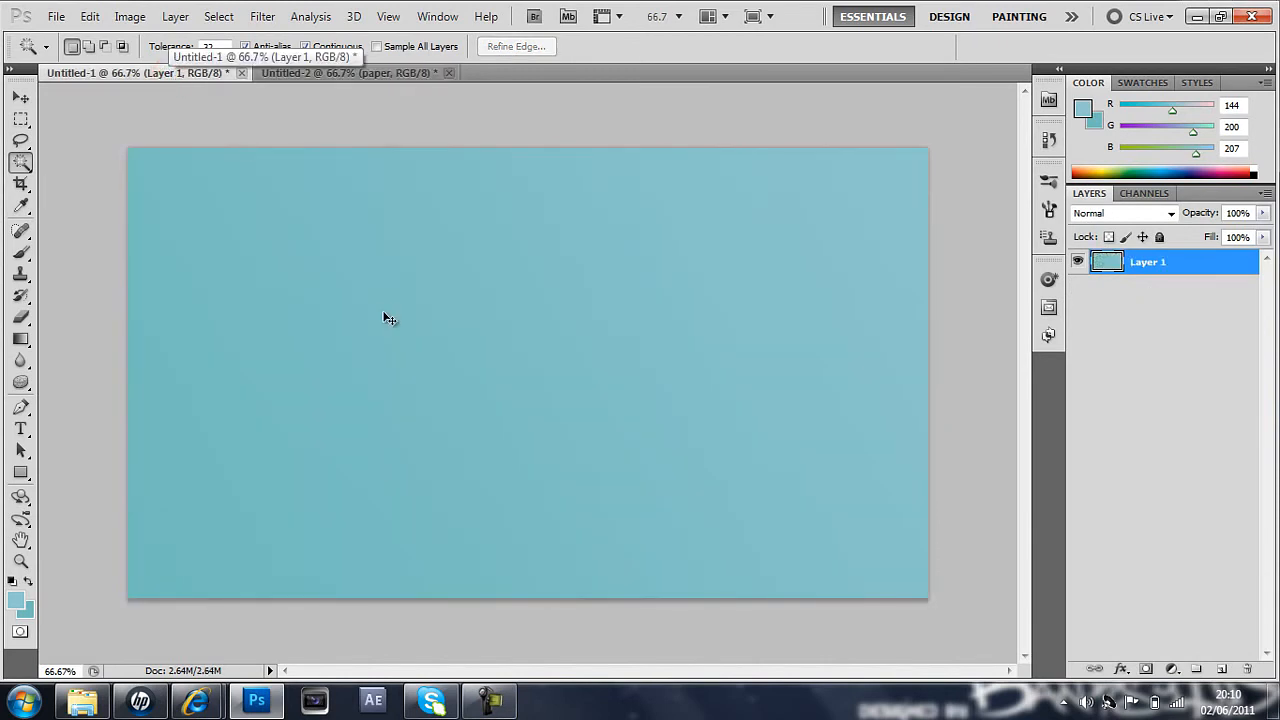
pyautogui.hotkey('ctrl', 'v')
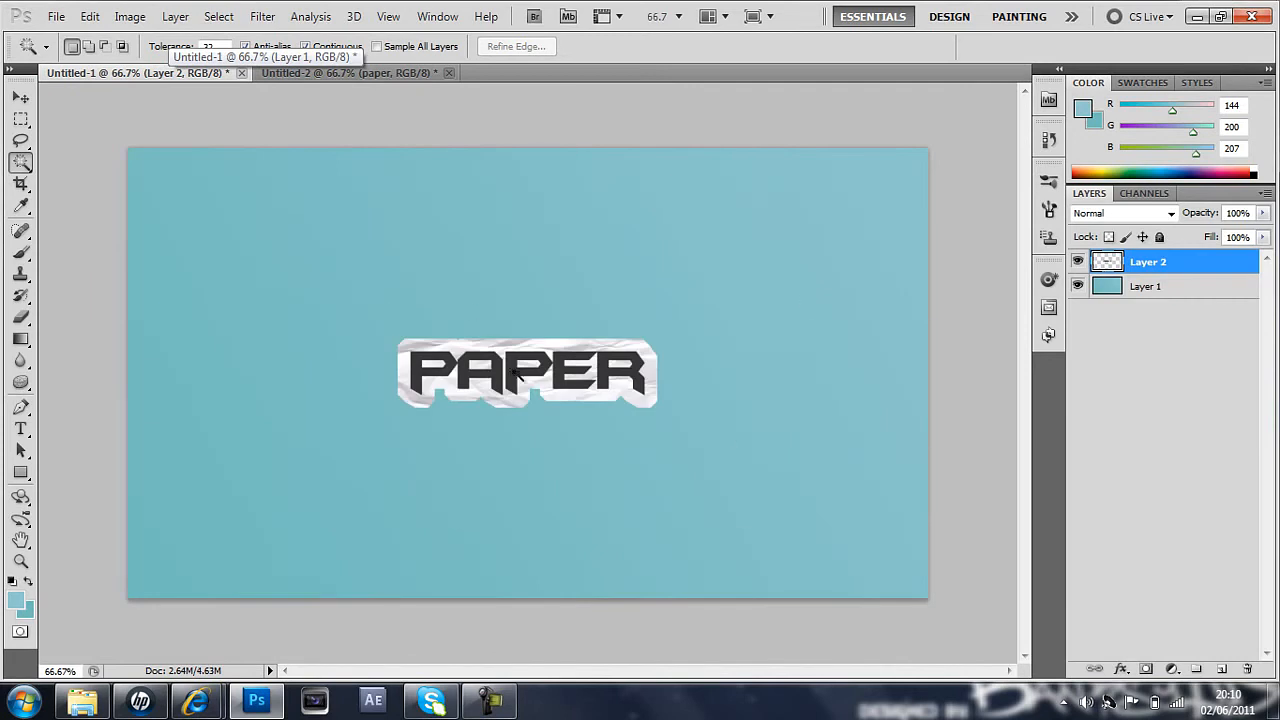
pyautogui.click(370, 73)
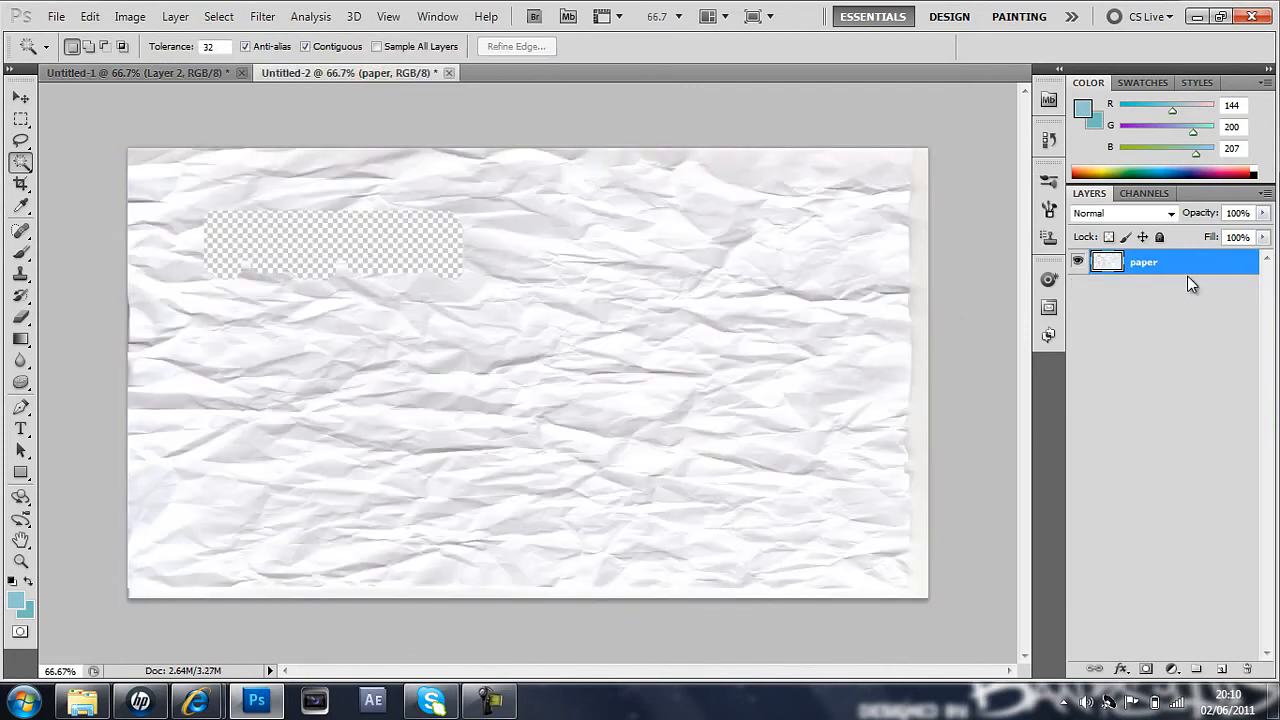
pyautogui.click(176, 74)
pyautogui.click(21, 97)
pyautogui.moveTo(465, 355); pyautogui.dragTo(228, 202)
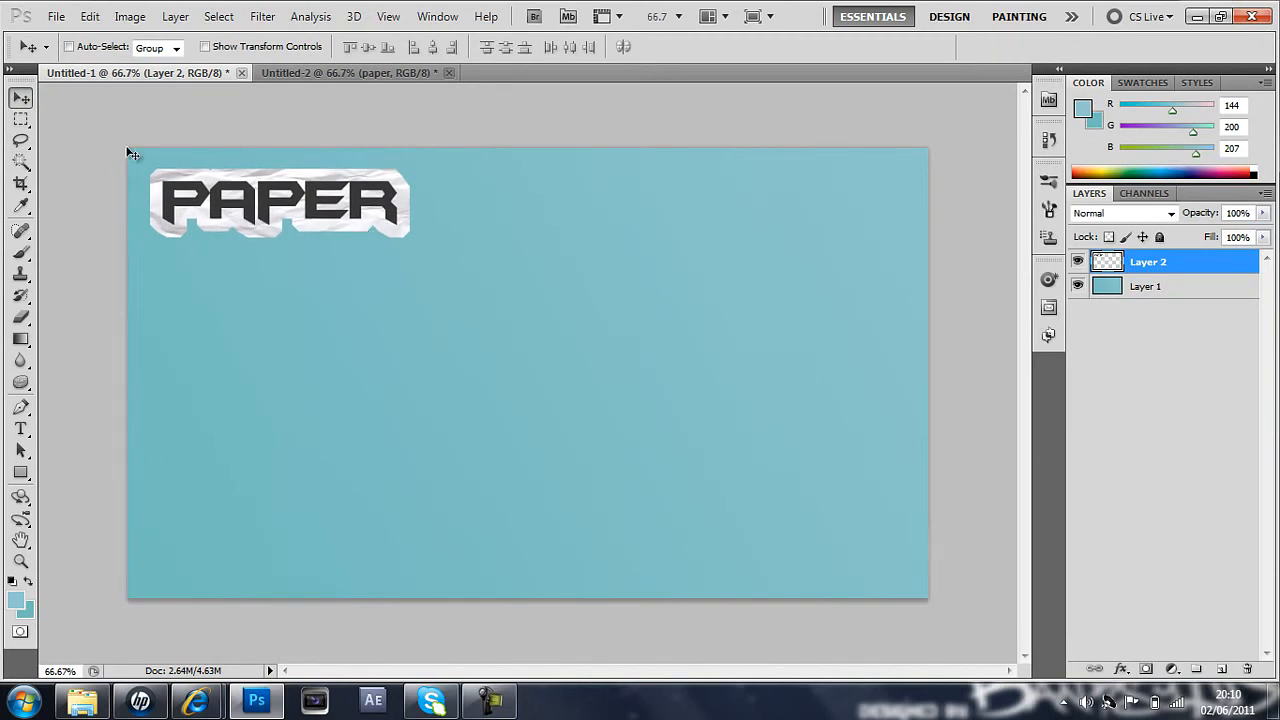
# Add the text "EFFECT" on the crumpled paper in Untitled-2, below the cut-out hole.
pyautogui.click(318, 75)
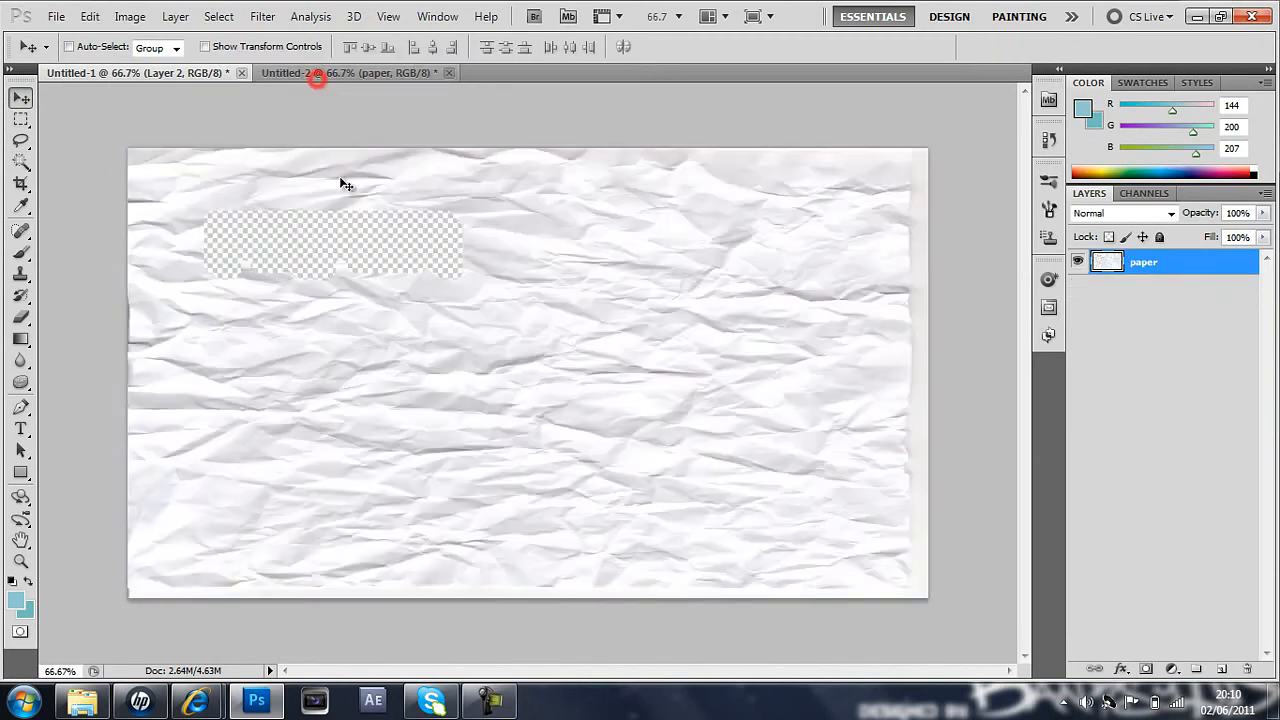
pyautogui.click(244, 380)
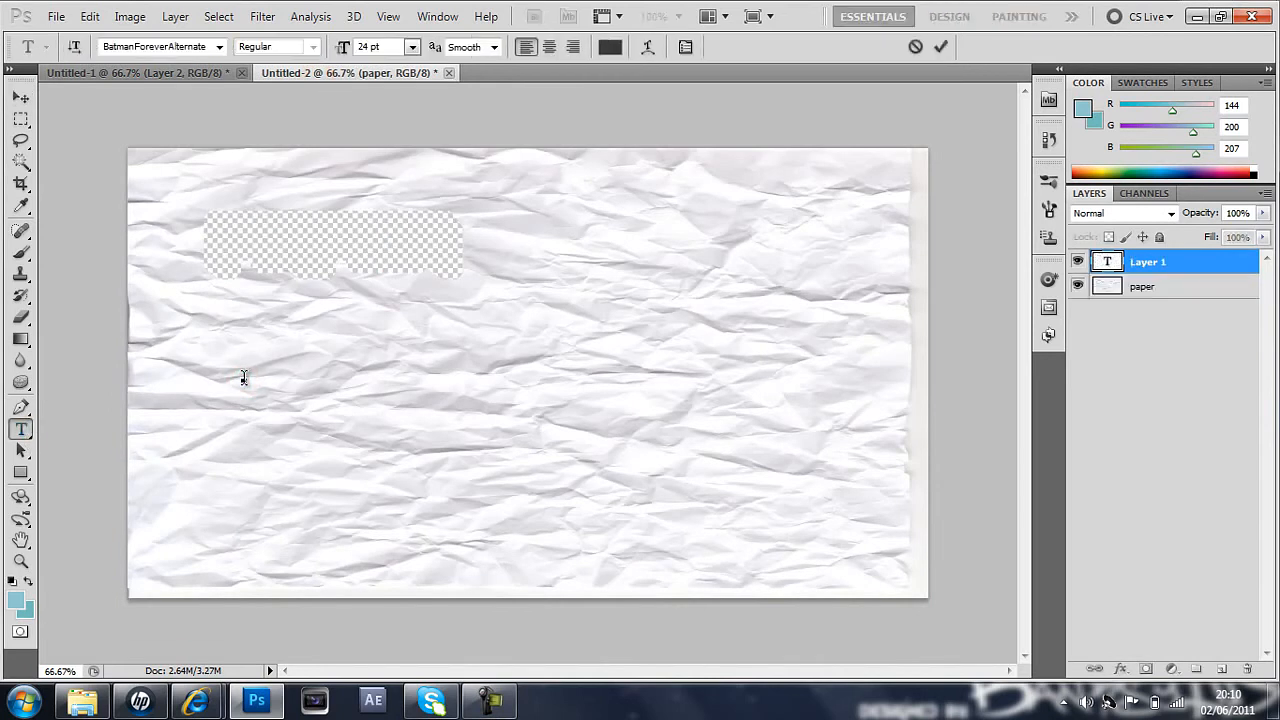
pyautogui.write('EFFECT')
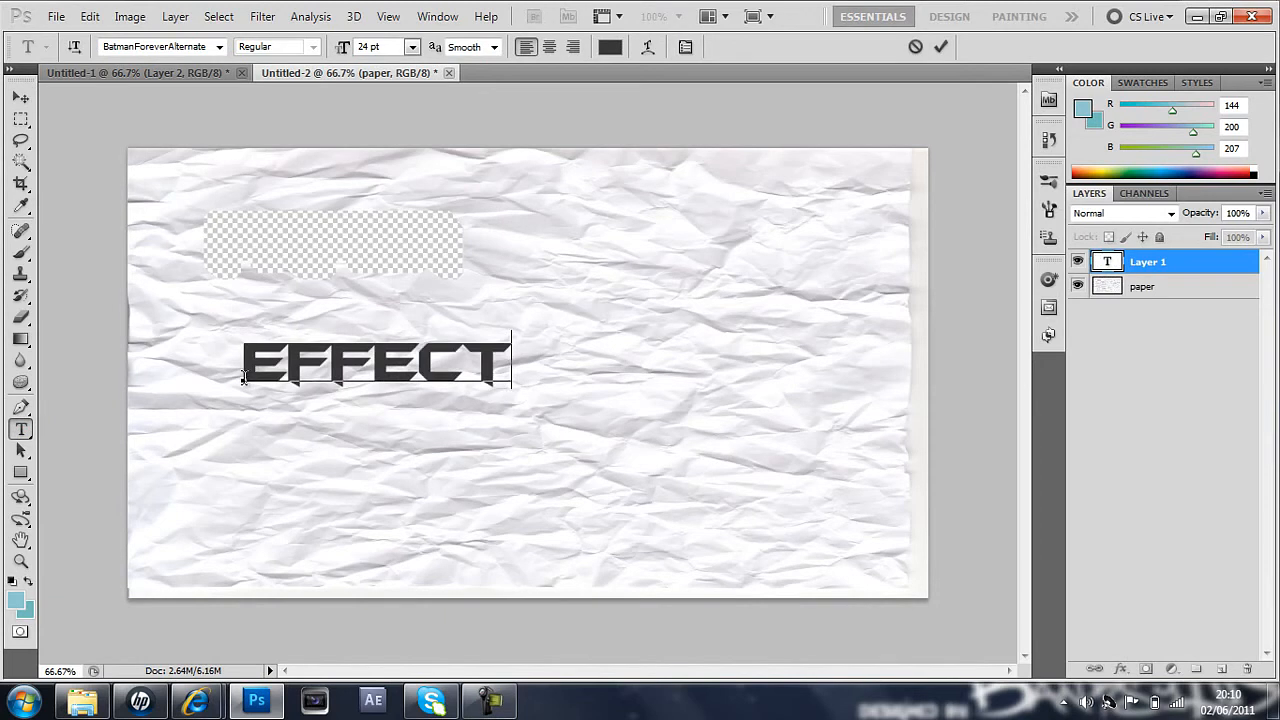
# Select all six letters of the word EFFECT together with the Magic Wand.
pyautogui.click(21, 161)
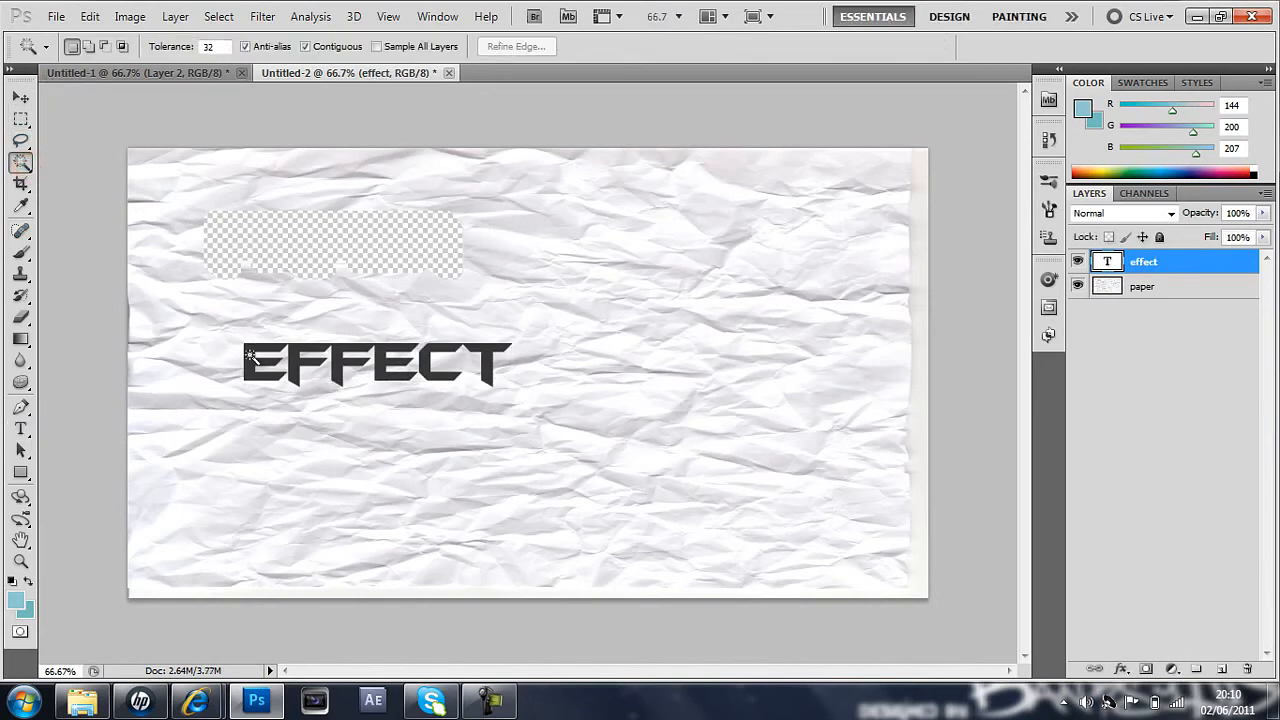
pyautogui.click(250, 356)
pyautogui.keyDown('shift'); pyautogui.click(298, 356); pyautogui.keyUp('shift')
pyautogui.keyDown('shift'); pyautogui.click(338, 360); pyautogui.keyUp('shift')
pyautogui.keyDown('shift'); pyautogui.click(381, 361); pyautogui.keyUp('shift')
pyautogui.keyDown('shift'); pyautogui.click(424, 362); pyautogui.keyUp('shift')
pyautogui.keyDown('shift'); pyautogui.click(488, 364); pyautogui.keyUp('shift')
# Expand the EFFECT letter selection by 20 pixels.
pyautogui.click(218, 16)
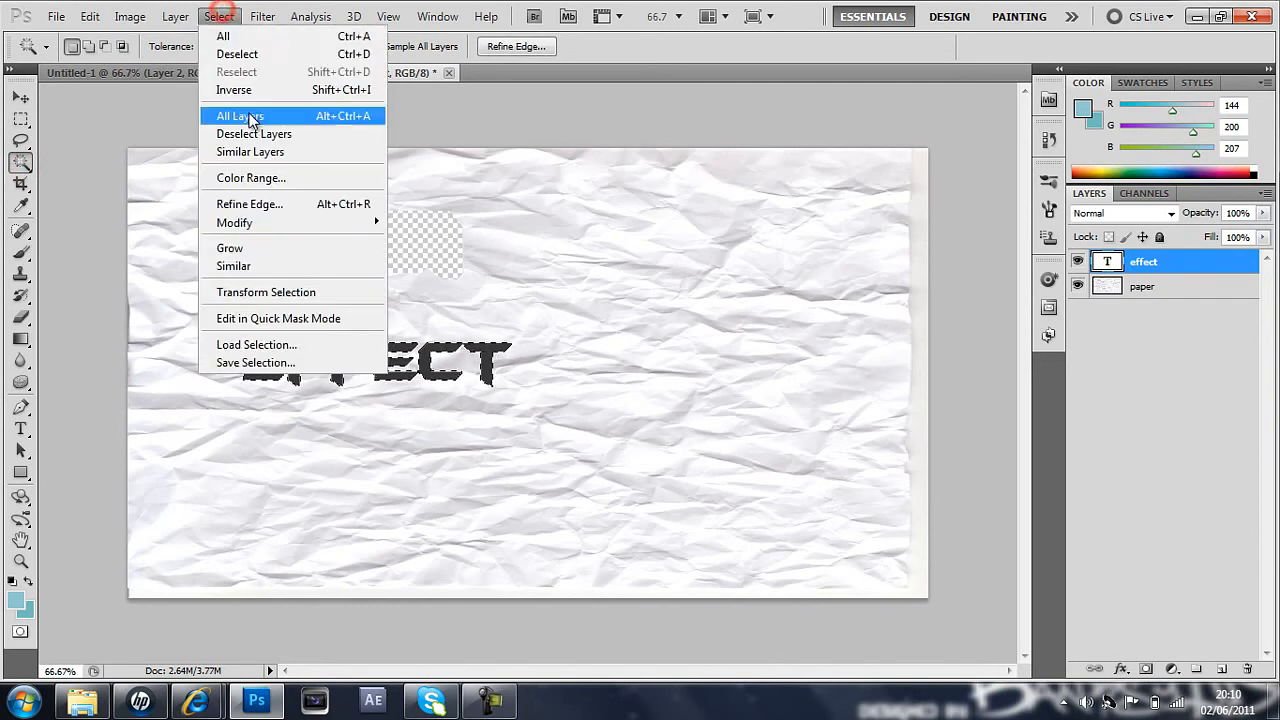
pyautogui.click(257, 225)
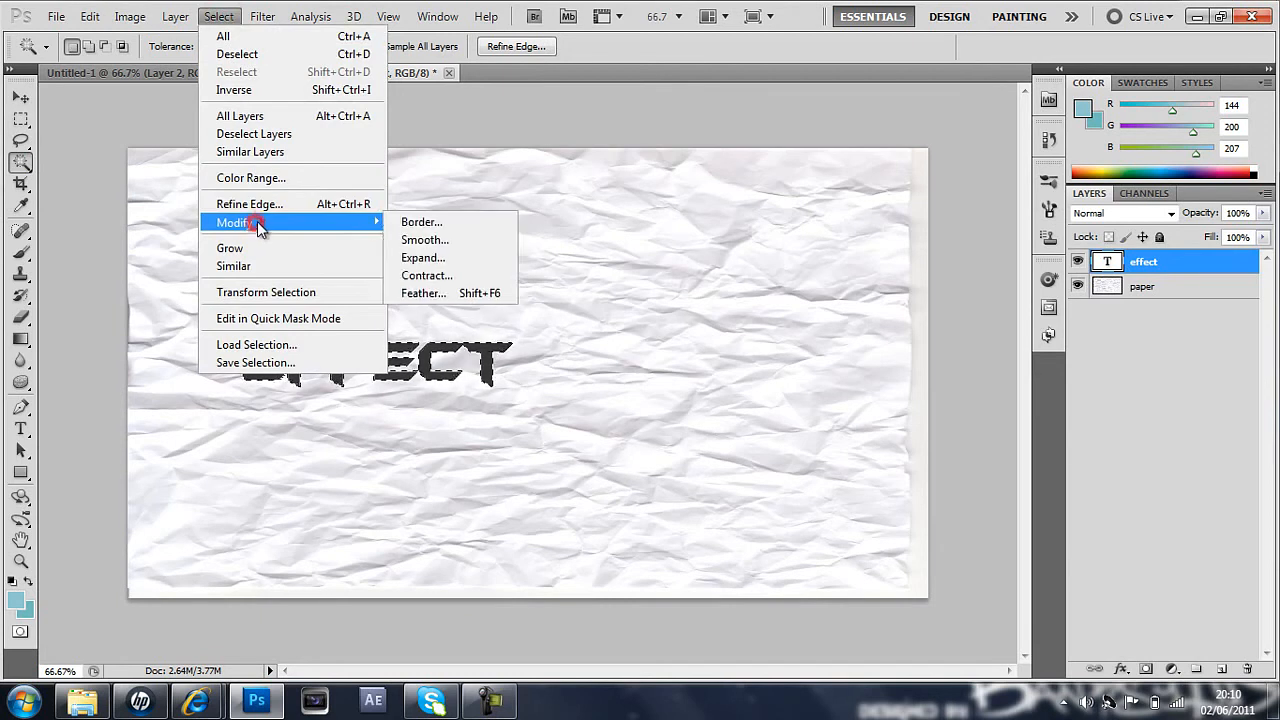
pyautogui.click(410, 257)
pyautogui.click(612, 249)
pyautogui.click(727, 238)
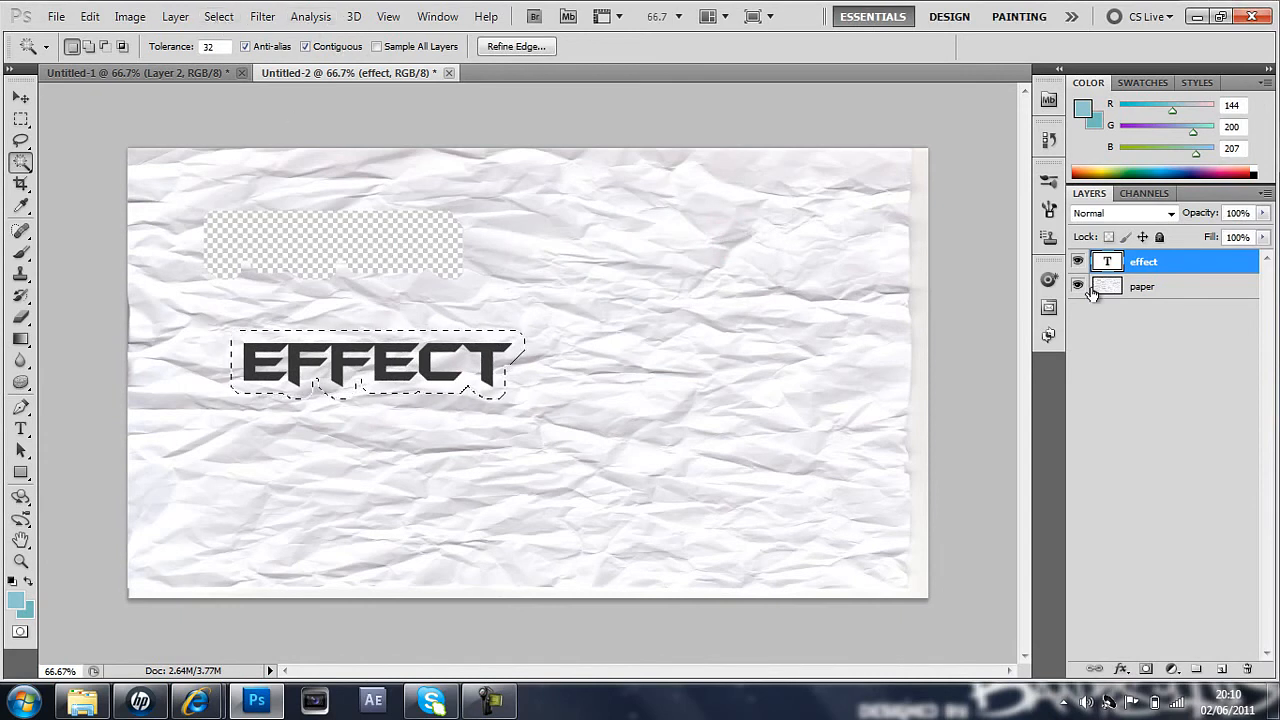
# Merge the effect text layer with the paper layer and cut out the selected area around the word.
pyautogui.keyDown('shift'); pyautogui.click(1163, 292); pyautogui.keyUp('shift')
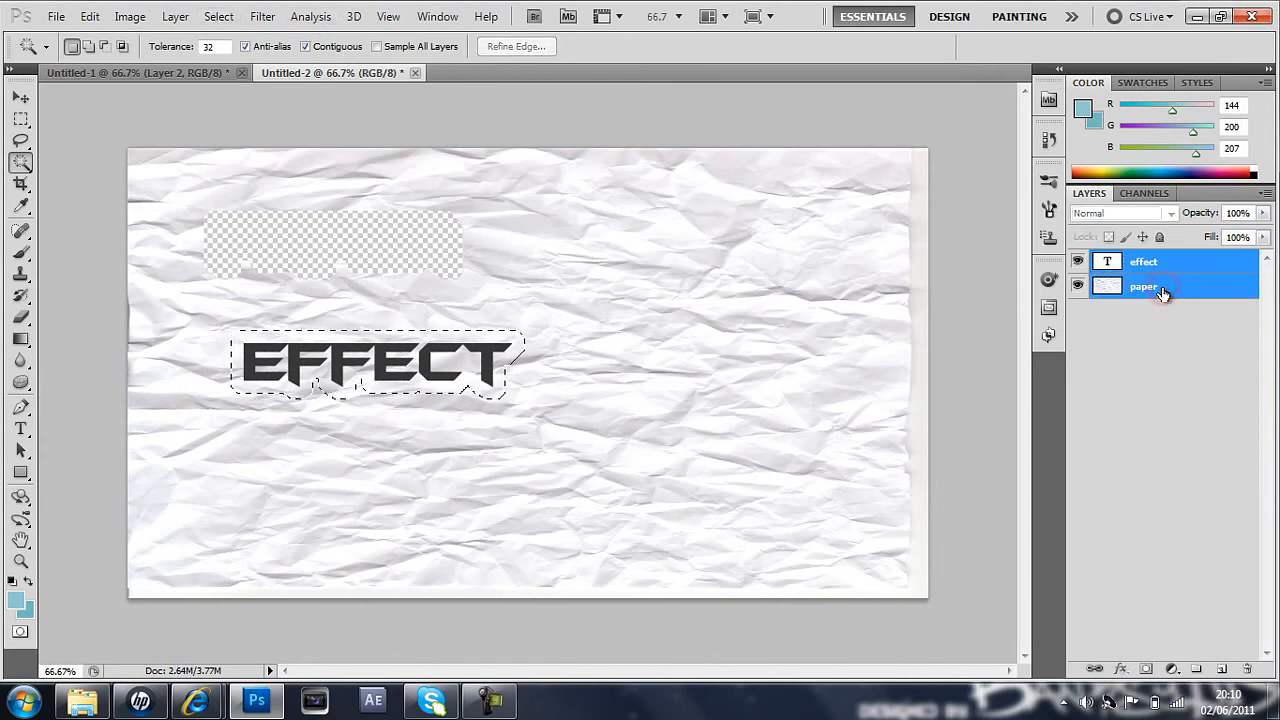
pyautogui.hotkey('ctrl', 'e')
pyautogui.hotkey('ctrl', 'x')
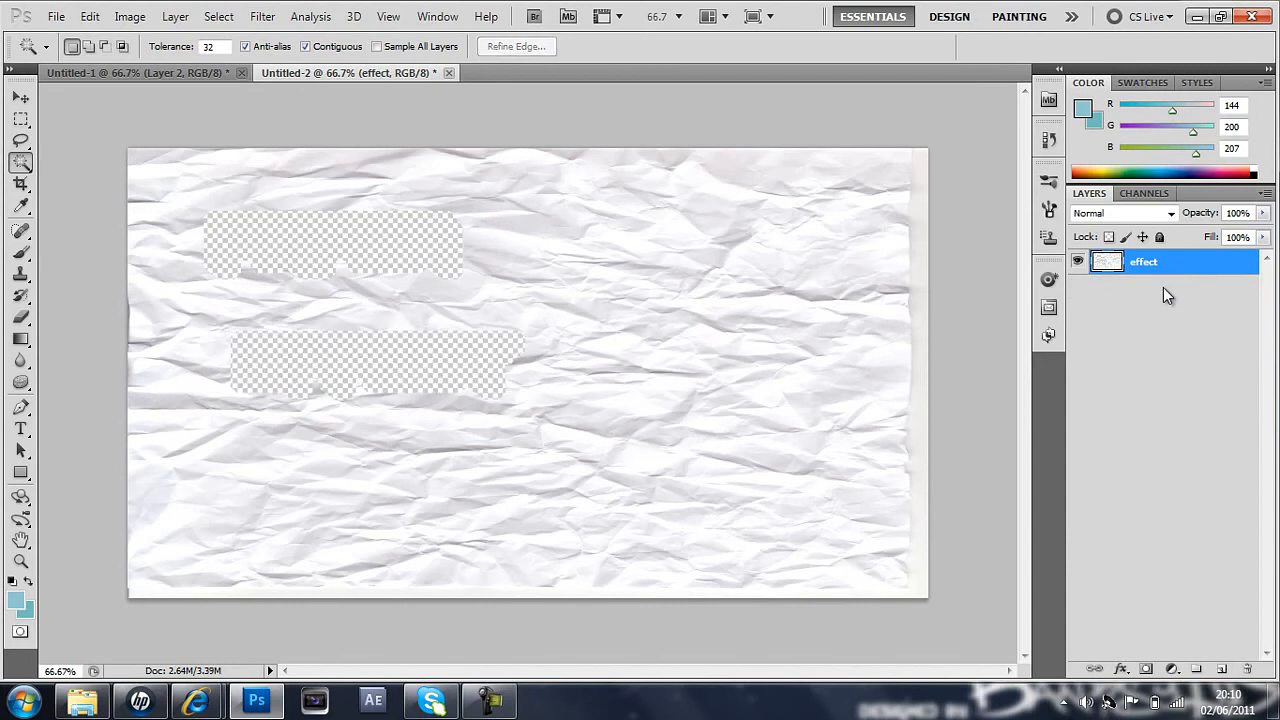
# Paste the EFFECT cut-out into Untitled-1 and move it directly below the PAPER cut-out, aligned at its left edge.
pyautogui.click(127, 74)
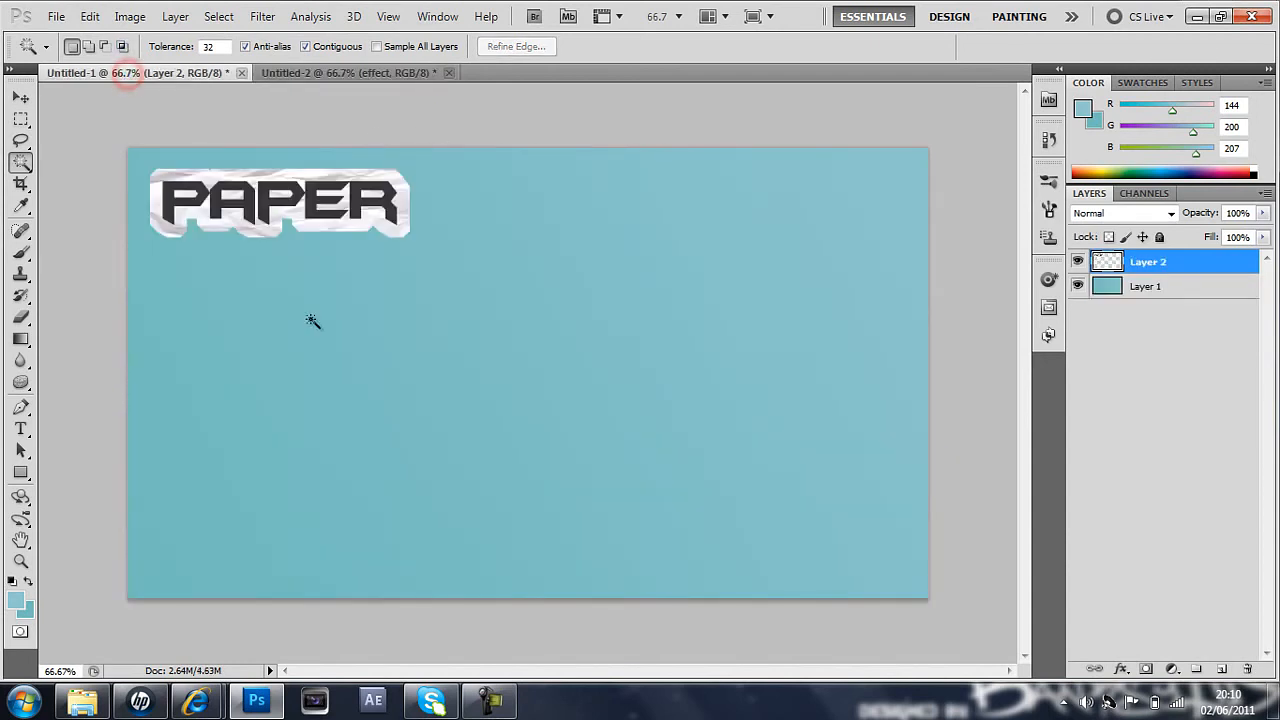
pyautogui.hotkey('ctrl', 'v')
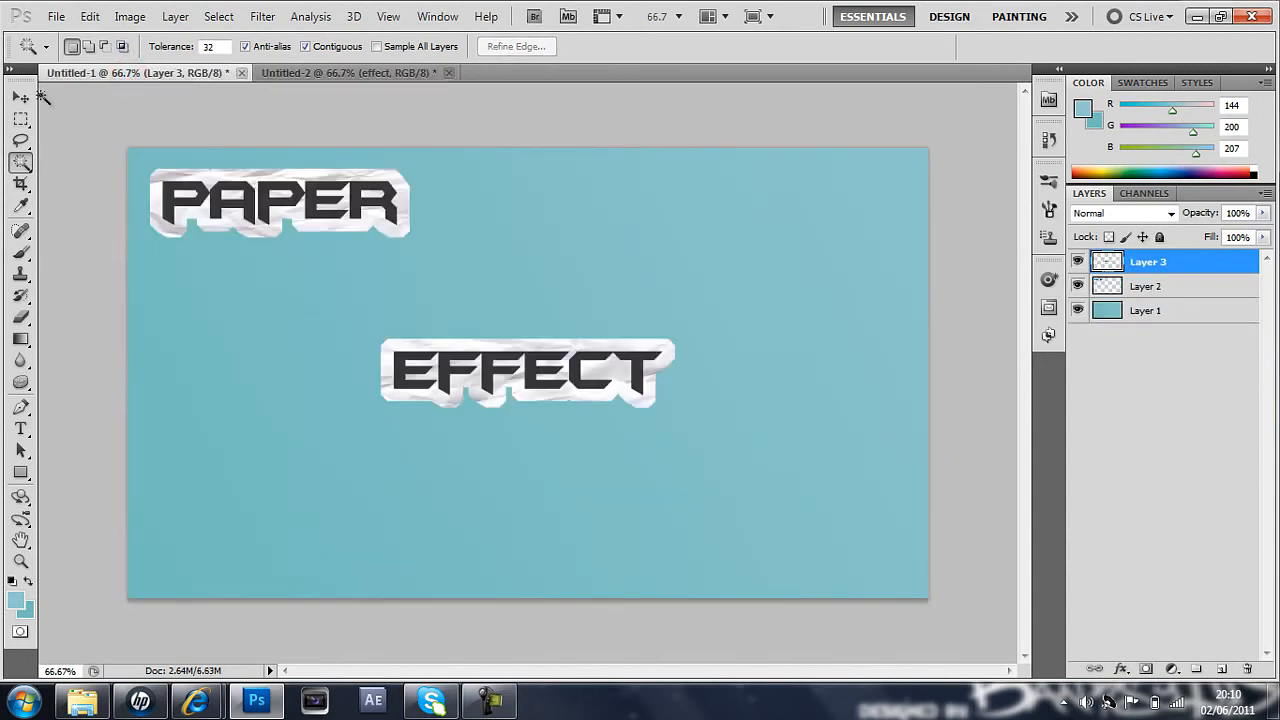
pyautogui.click(33, 96)
pyautogui.moveTo(445, 365); pyautogui.dragTo(210, 287)
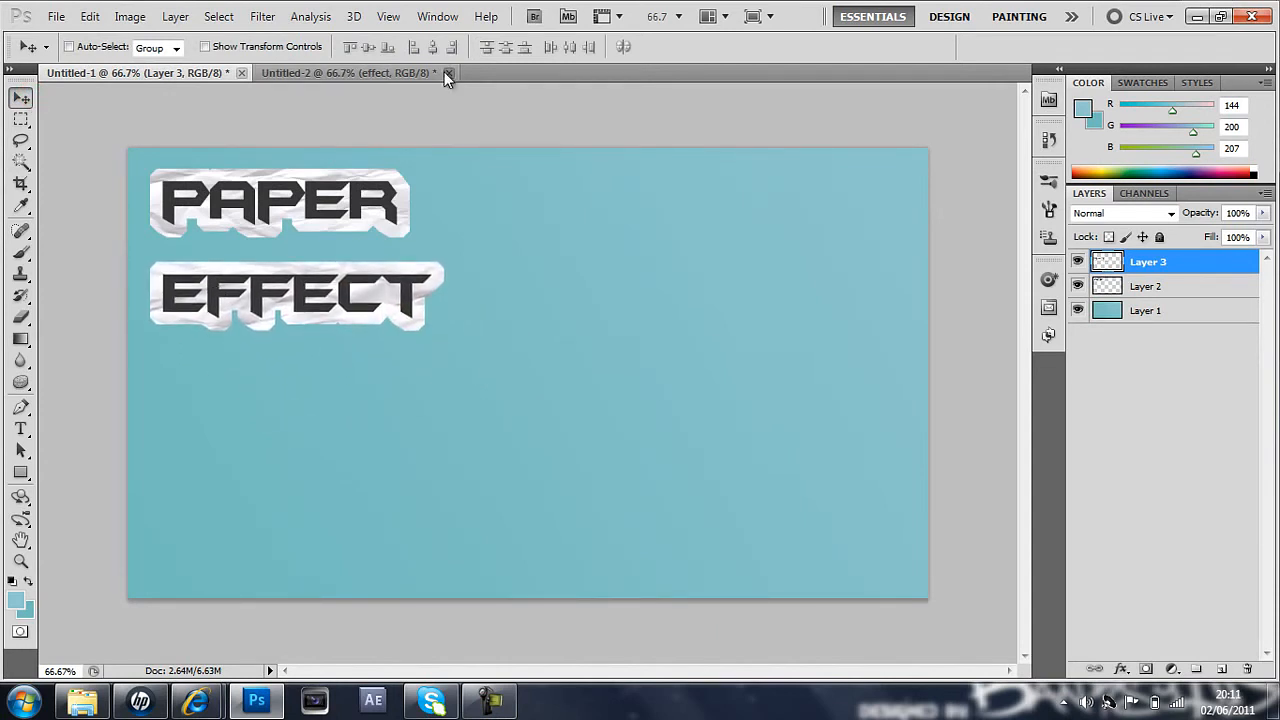
# Place the Sniper render image in Untitled-2, scale it down and position it on the intact paper right of the cut-out holes.
pyautogui.click(392, 68)
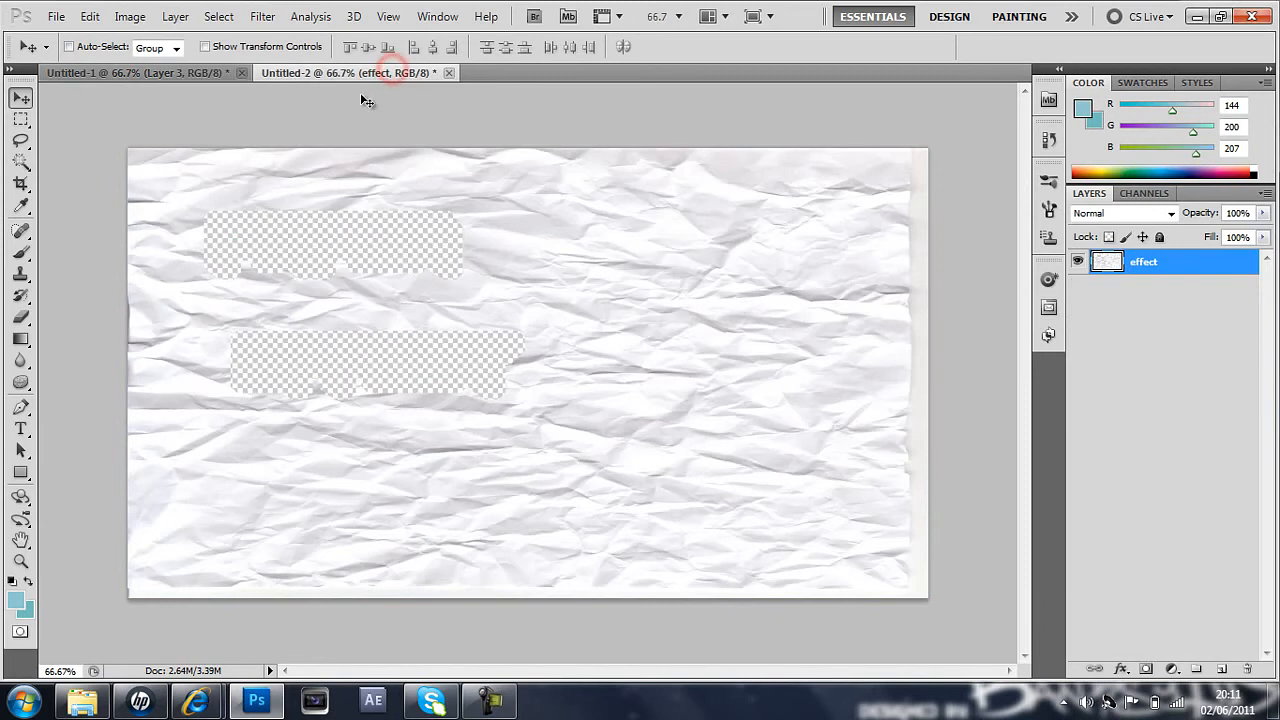
pyautogui.click(84, 701)
pyautogui.moveTo(1012, 342); pyautogui.dragTo(737, 509)
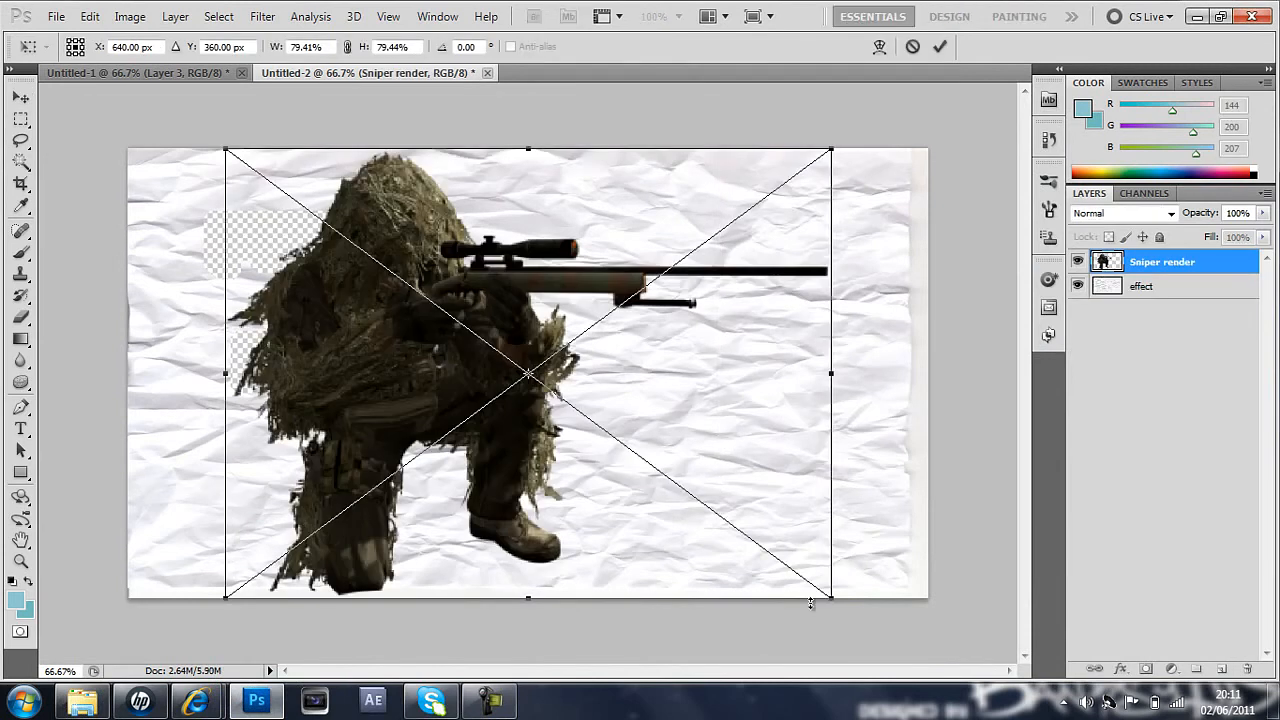
pyautogui.moveTo(829, 595); pyautogui.dragTo(506, 388)
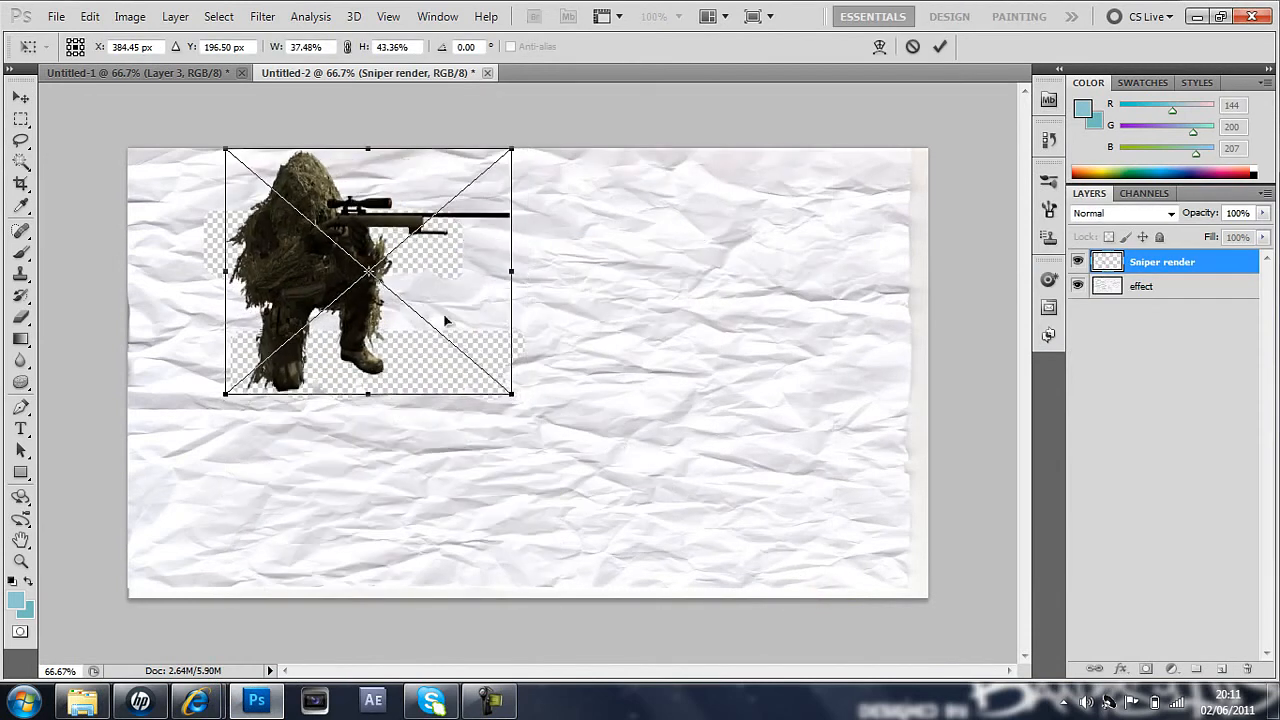
pyautogui.moveTo(333, 190); pyautogui.dragTo(717, 249)
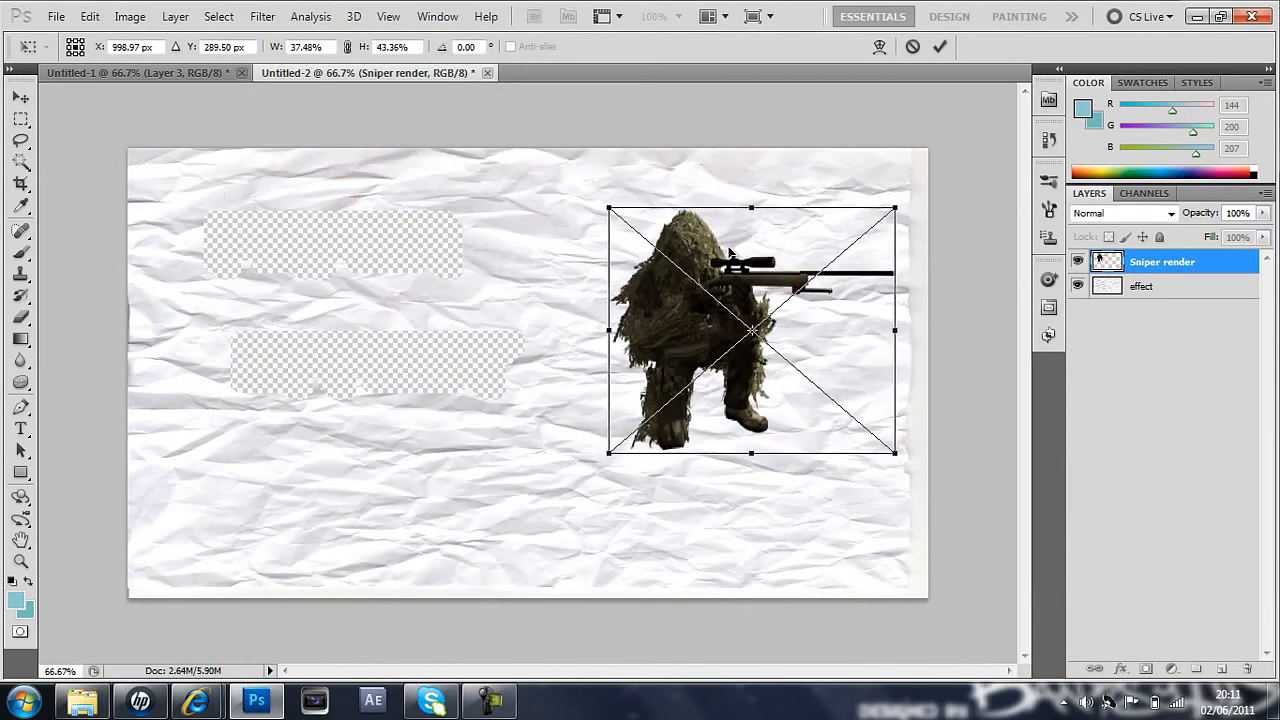
pyautogui.moveTo(894, 453); pyautogui.dragTo(821, 410)
pyautogui.press('Return')
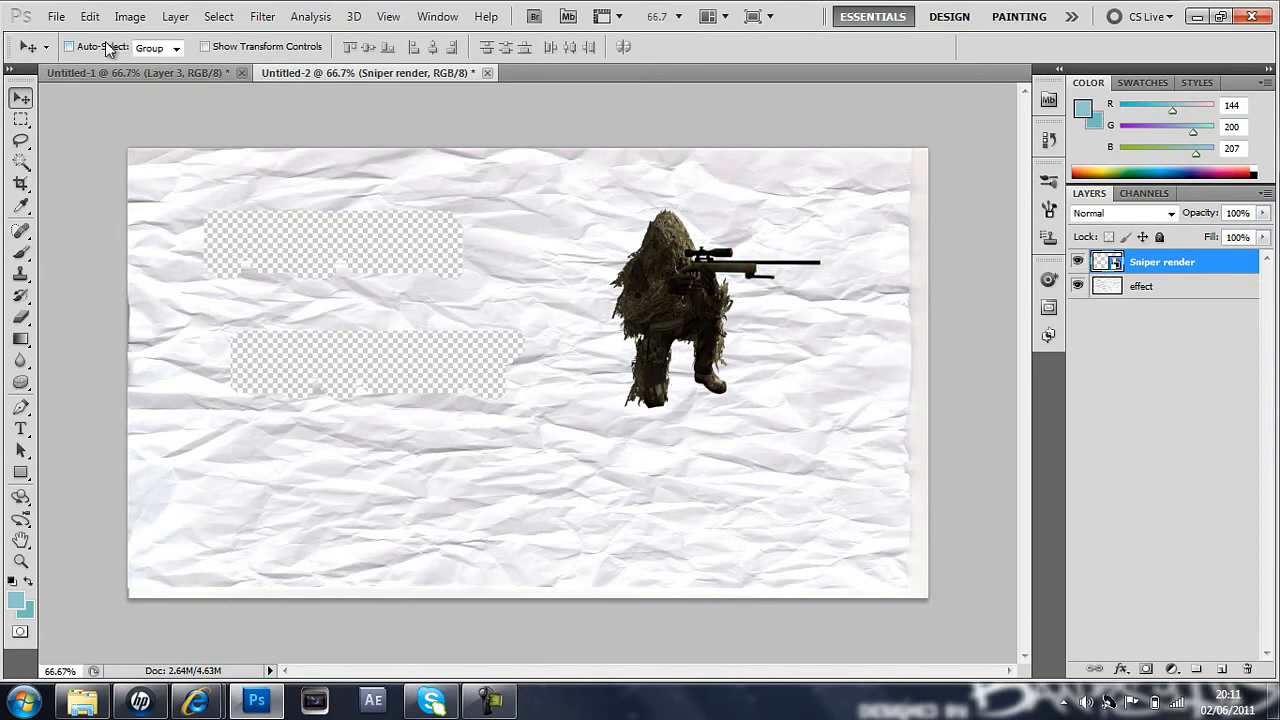
# Select the sniper's outline by selecting the empty area around it with the Magic Wand and inverting the selection.
pyautogui.click(24, 160)
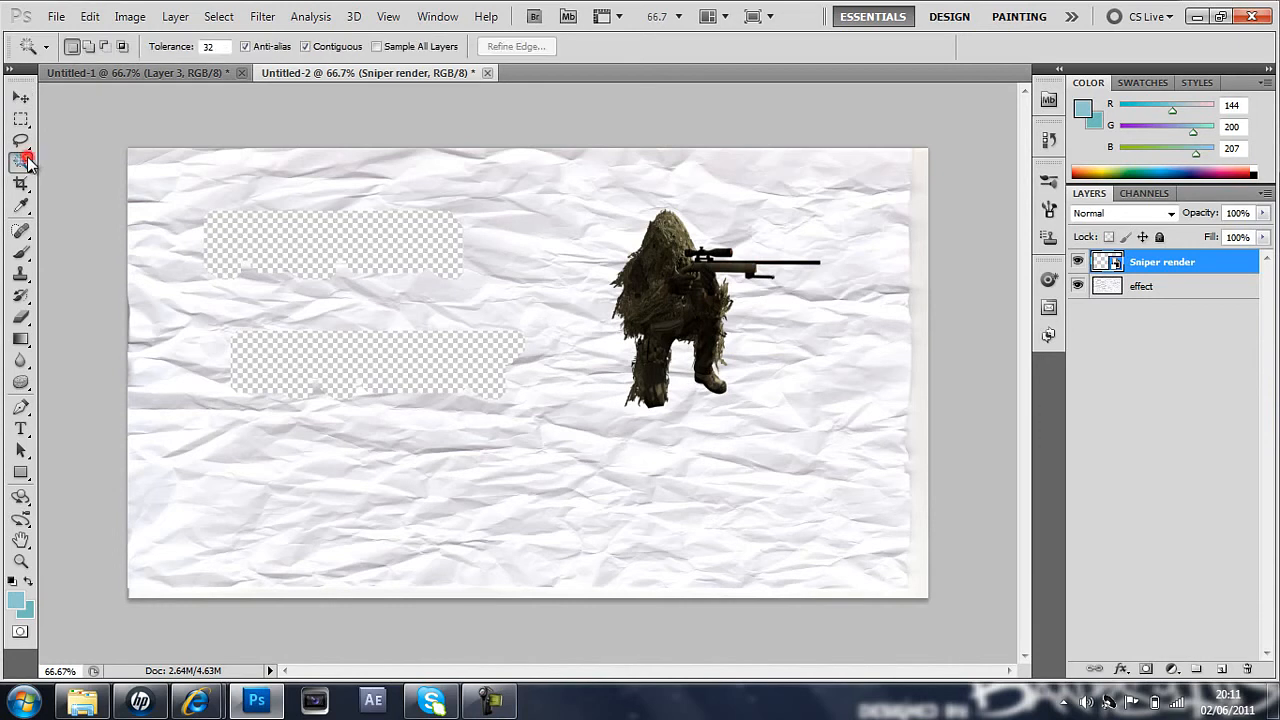
pyautogui.click(544, 213)
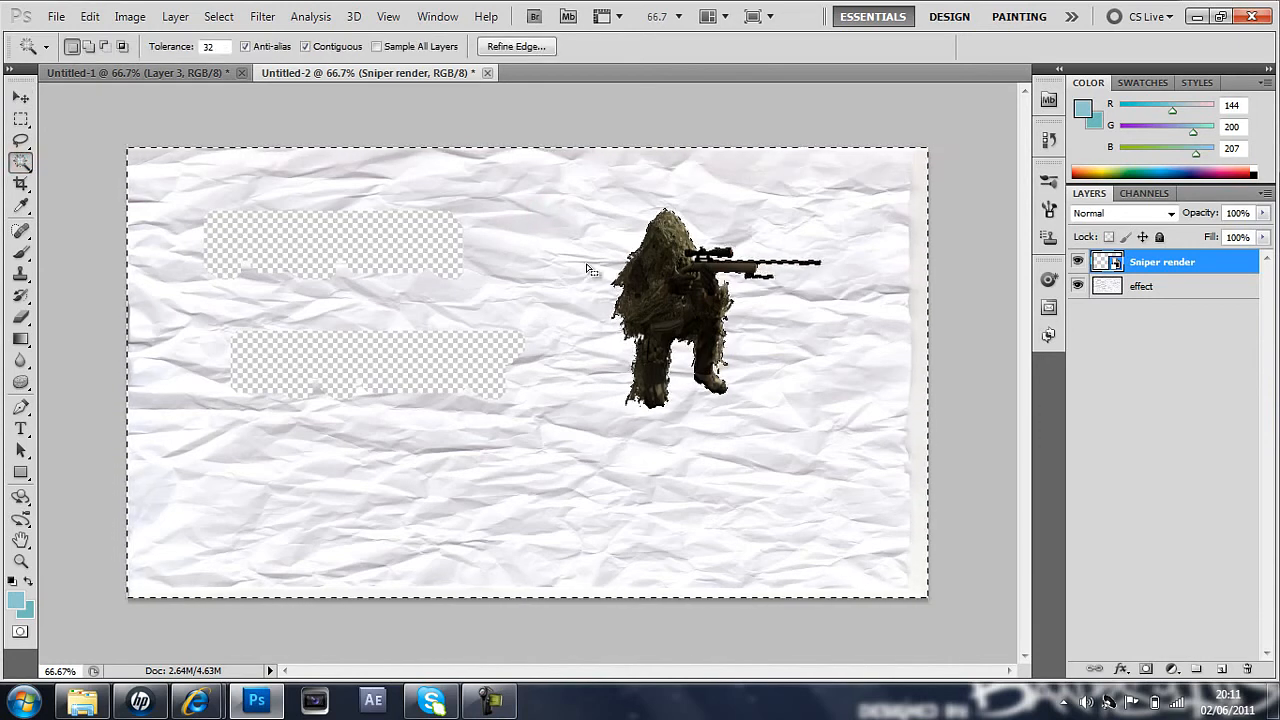
pyautogui.click(218, 17)
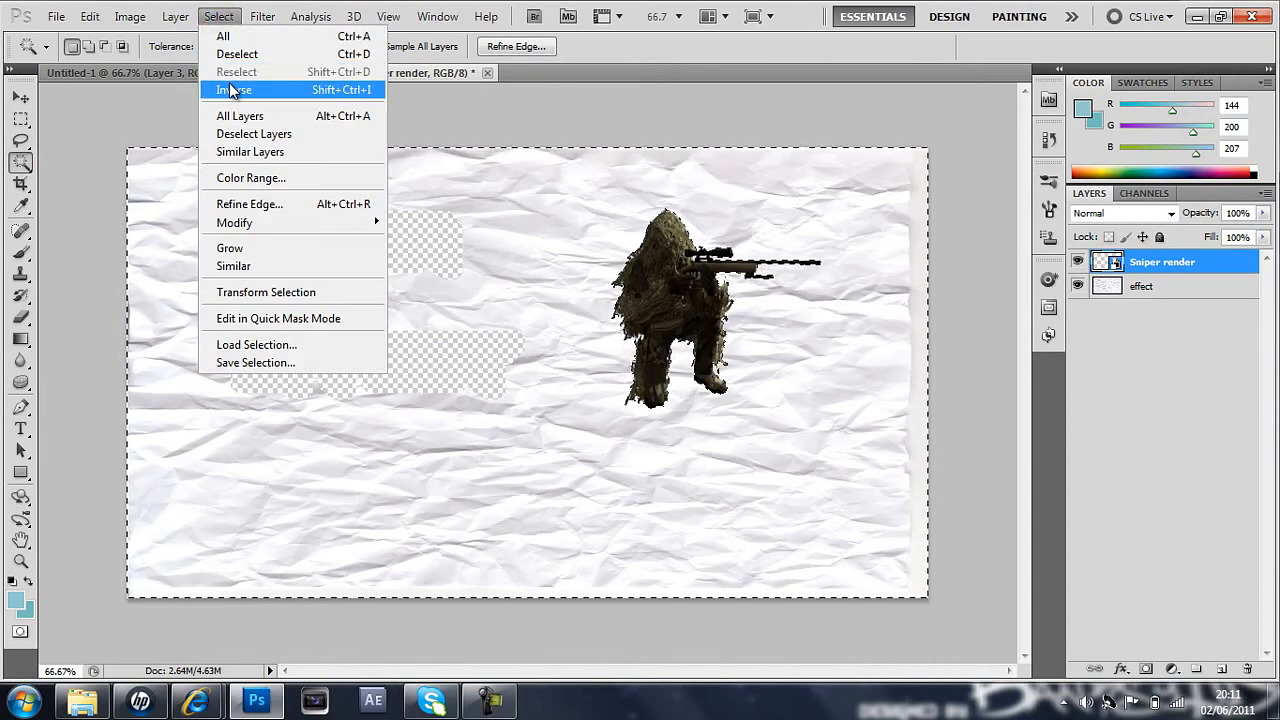
pyautogui.click(233, 90)
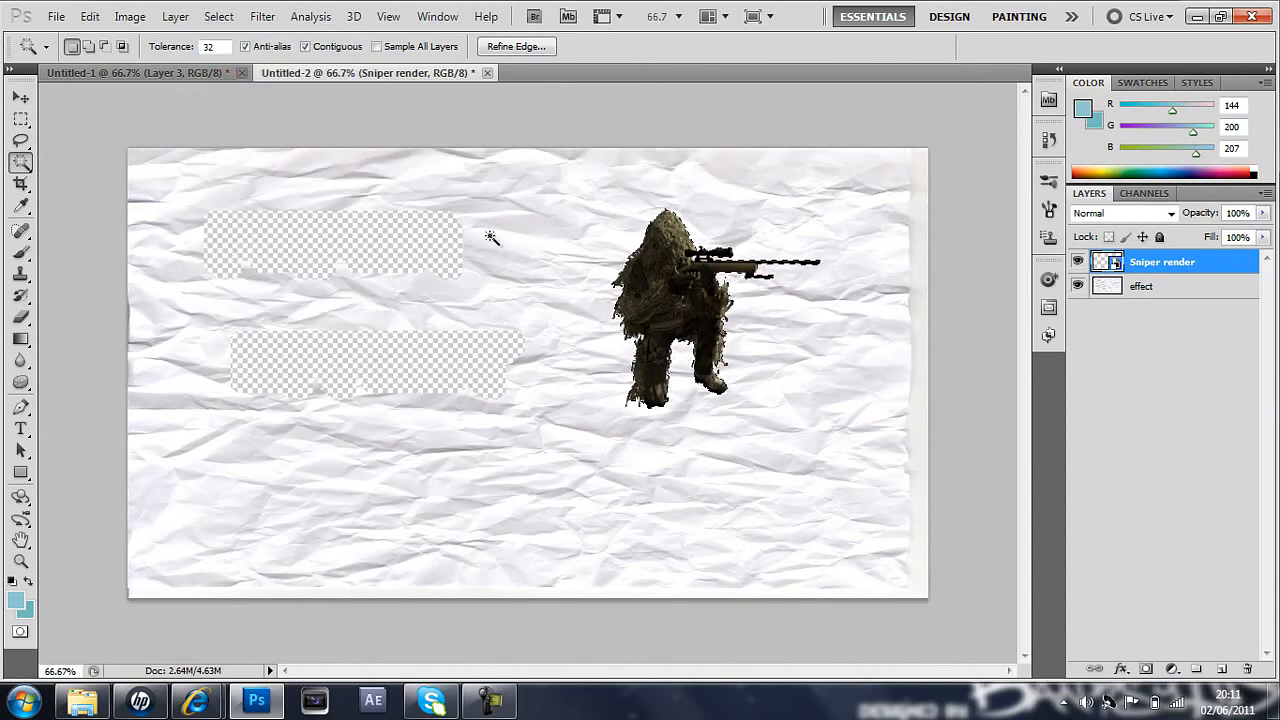
# Expand the sniper selection by 20 pixels.
pyautogui.click(218, 17)
pyautogui.click(252, 213)
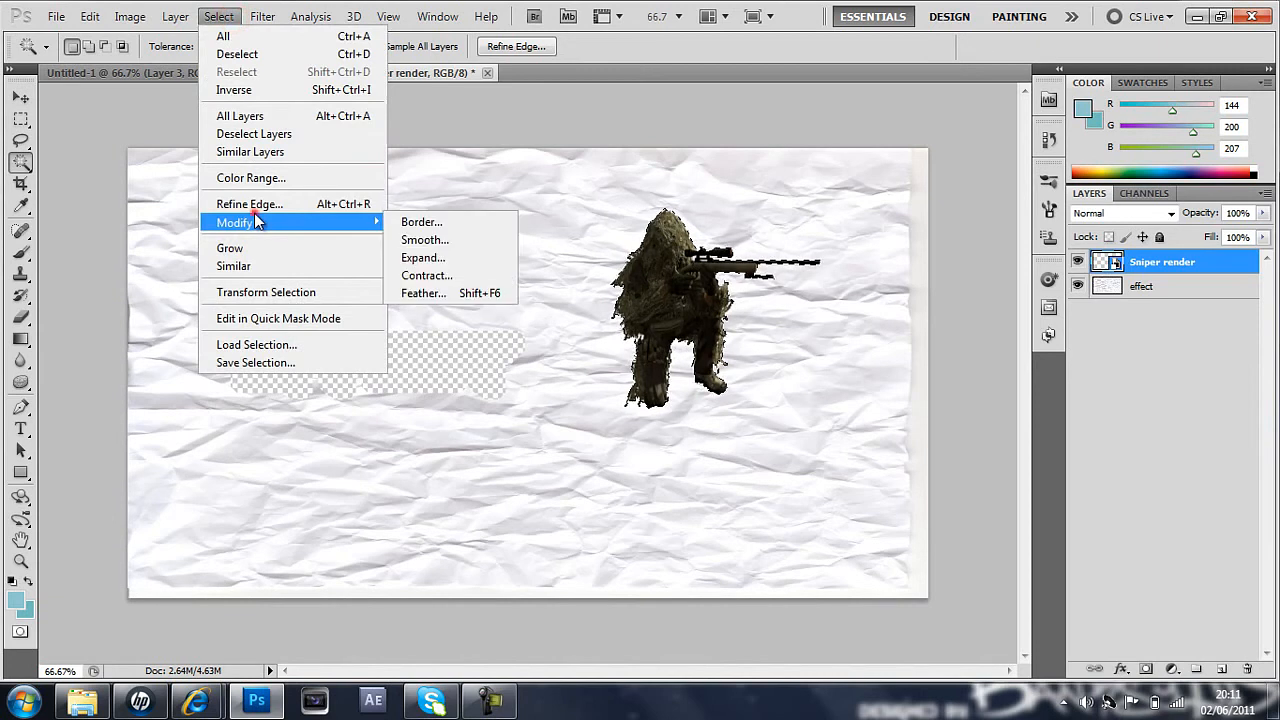
pyautogui.click(424, 257)
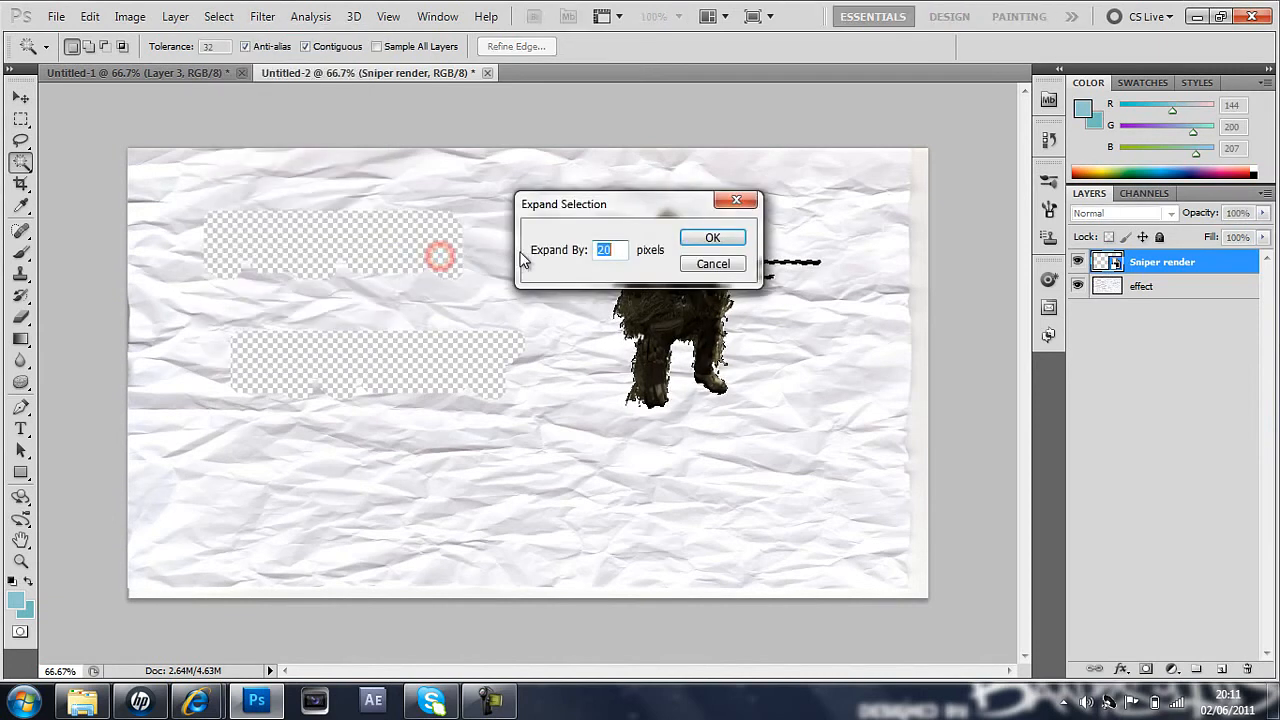
pyautogui.click(710, 235)
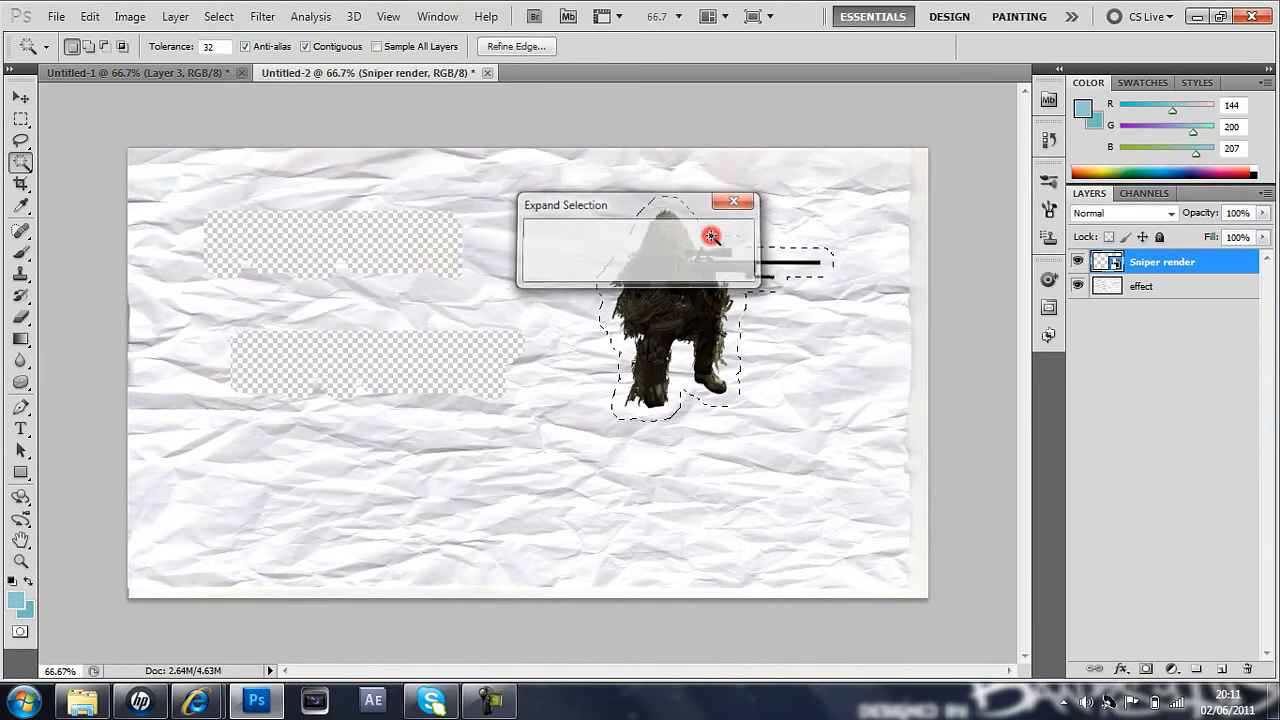
# Merge the Sniper render layer with the effect paper layer and cut out the selected area around the sniper.
pyautogui.keyDown('shift'); pyautogui.click(1153, 298); pyautogui.keyUp('shift')
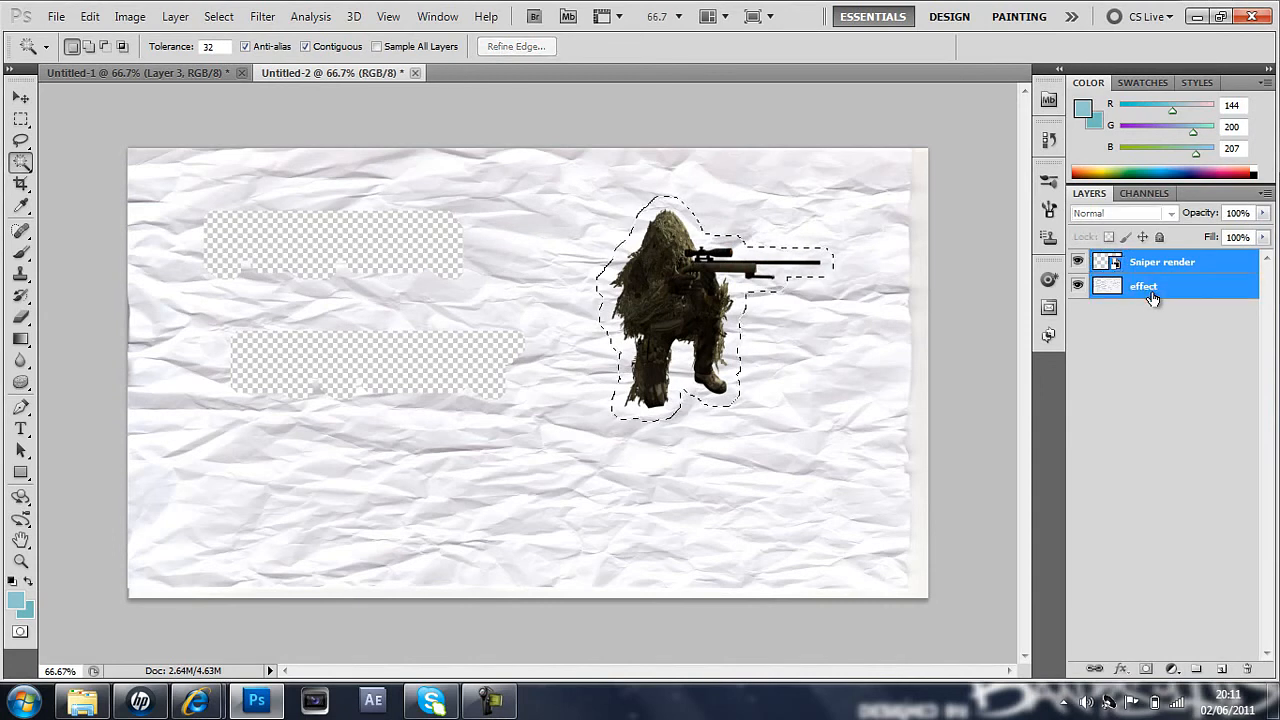
pyautogui.press('Delete')
pyautogui.hotkey('ctrl', 'd')
# Paste the sniper cut-out into Untitled-1 and move it to the right of the EFFECT cut-out.
pyautogui.click(131, 71)
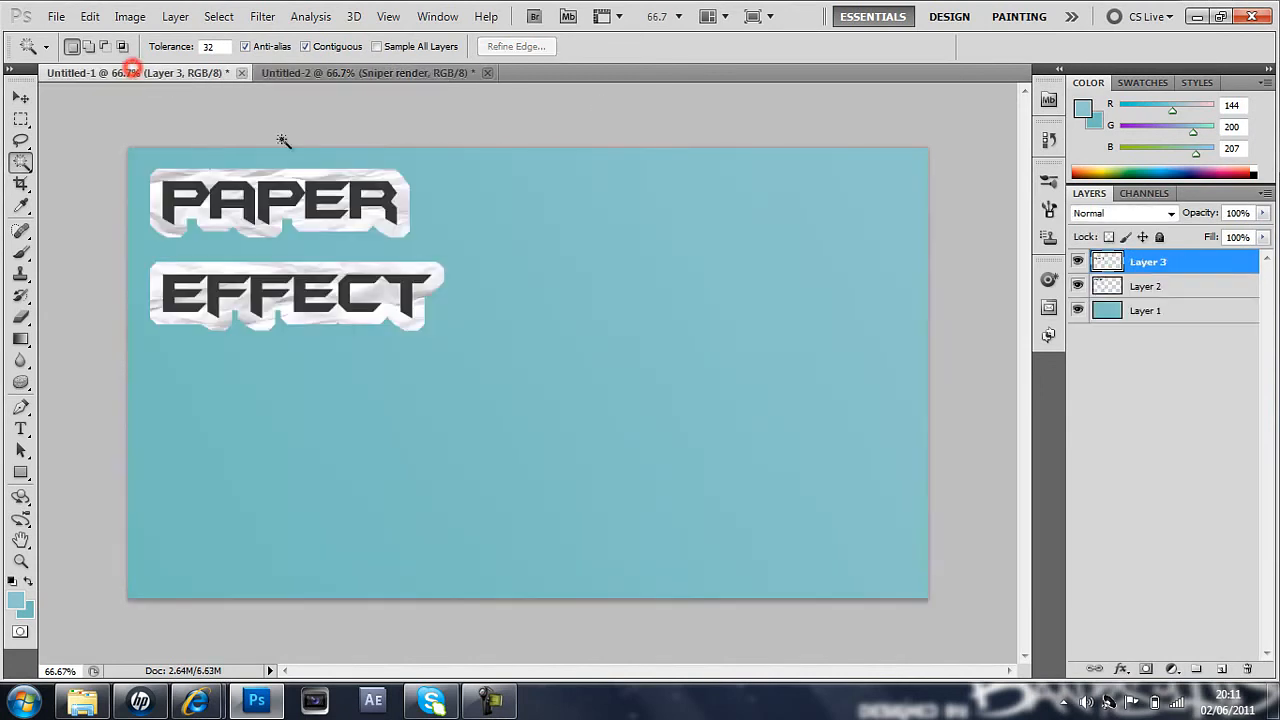
pyautogui.hotkey('ctrl', 'v')
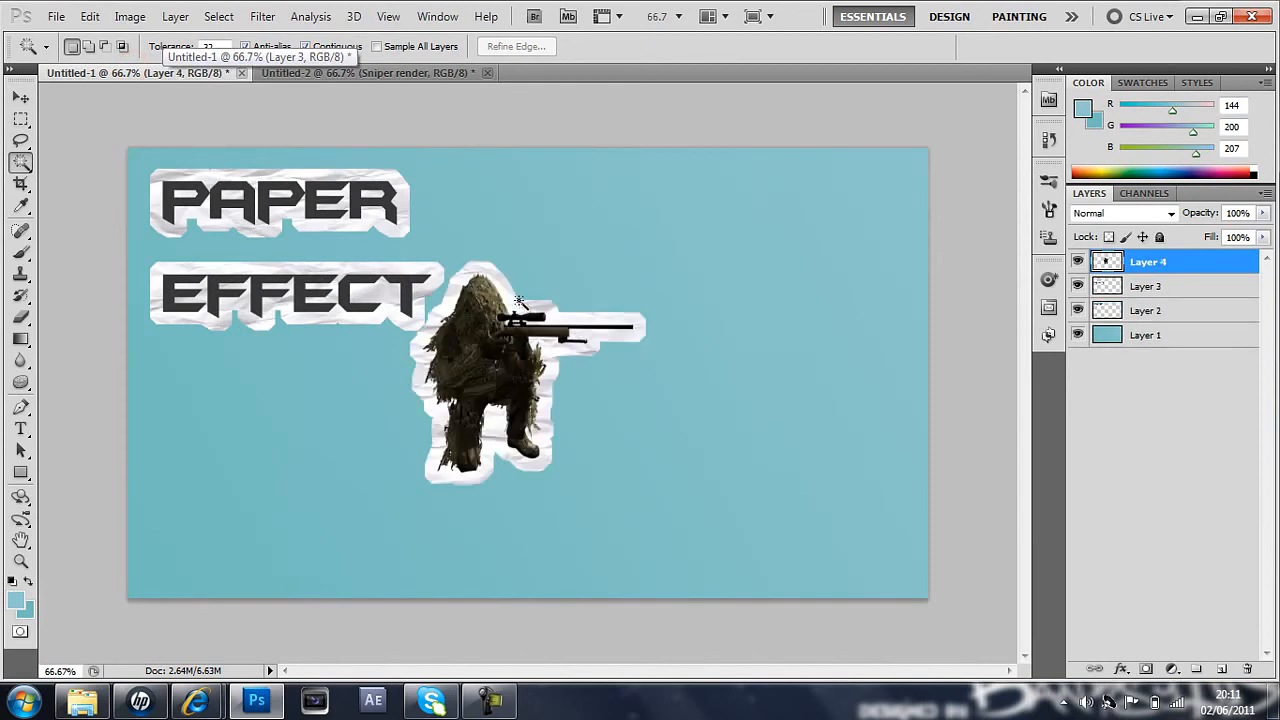
pyautogui.click(21, 97)
pyautogui.moveTo(495, 335); pyautogui.dragTo(650, 333)
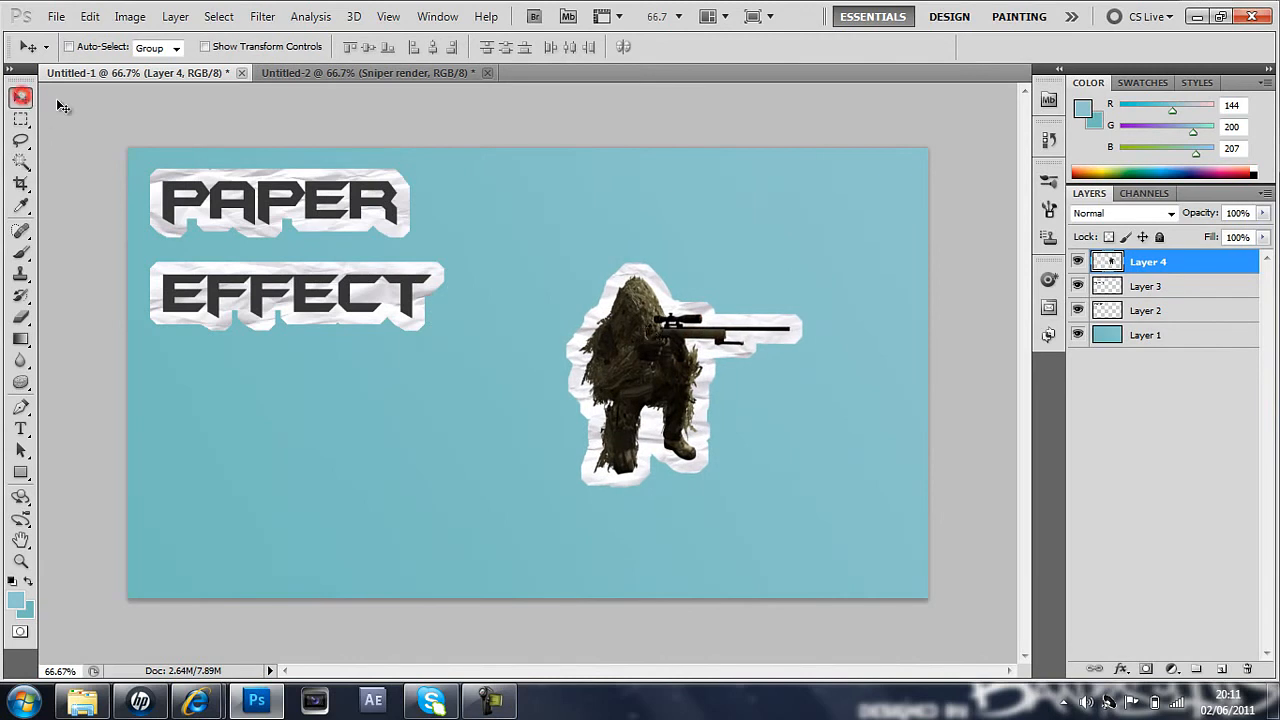
pyautogui.click(294, 70)
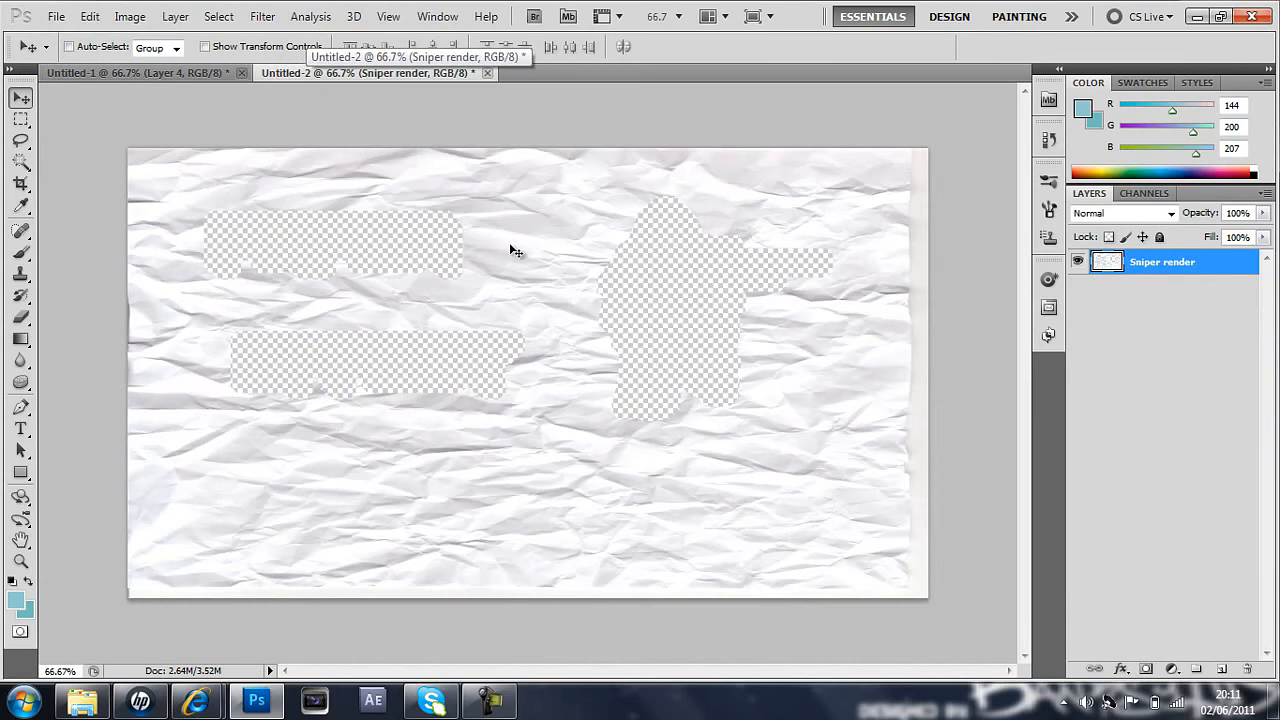
pyautogui.click(170, 73)
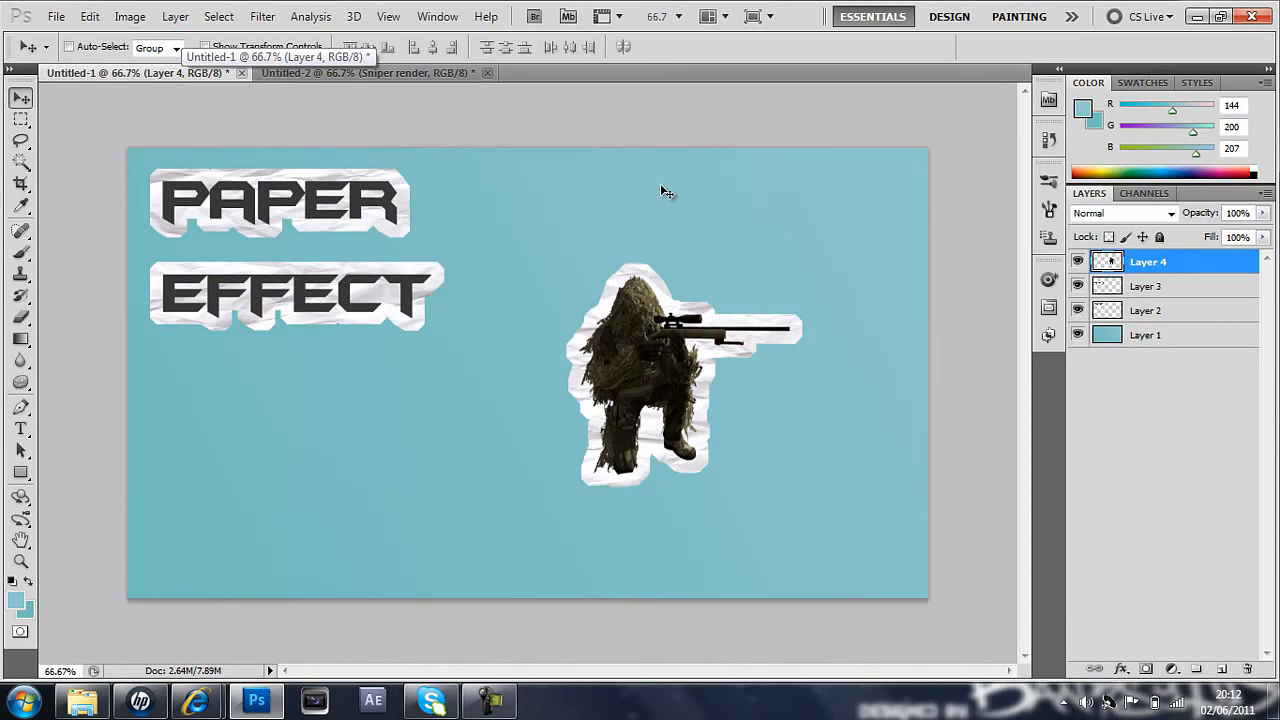
# Draw a small, flat rectangular selection below the EFFECT cut-out and add a new layer above the sniper layer.
pyautogui.click(21, 119)
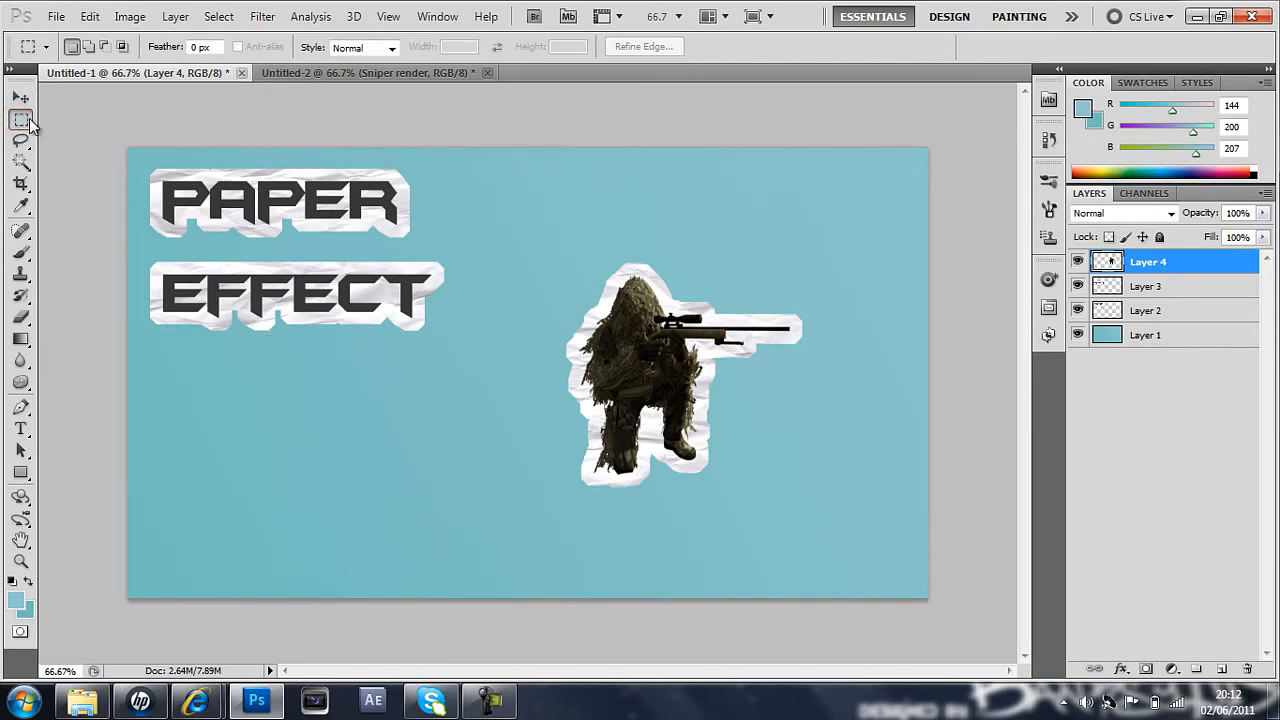
pyautogui.rightClick(30, 120)
pyautogui.click(22, 119)
pyautogui.moveTo(424, 428); pyautogui.dragTo(442, 410)
pyautogui.moveTo(234, 378); pyautogui.dragTo(369, 404)
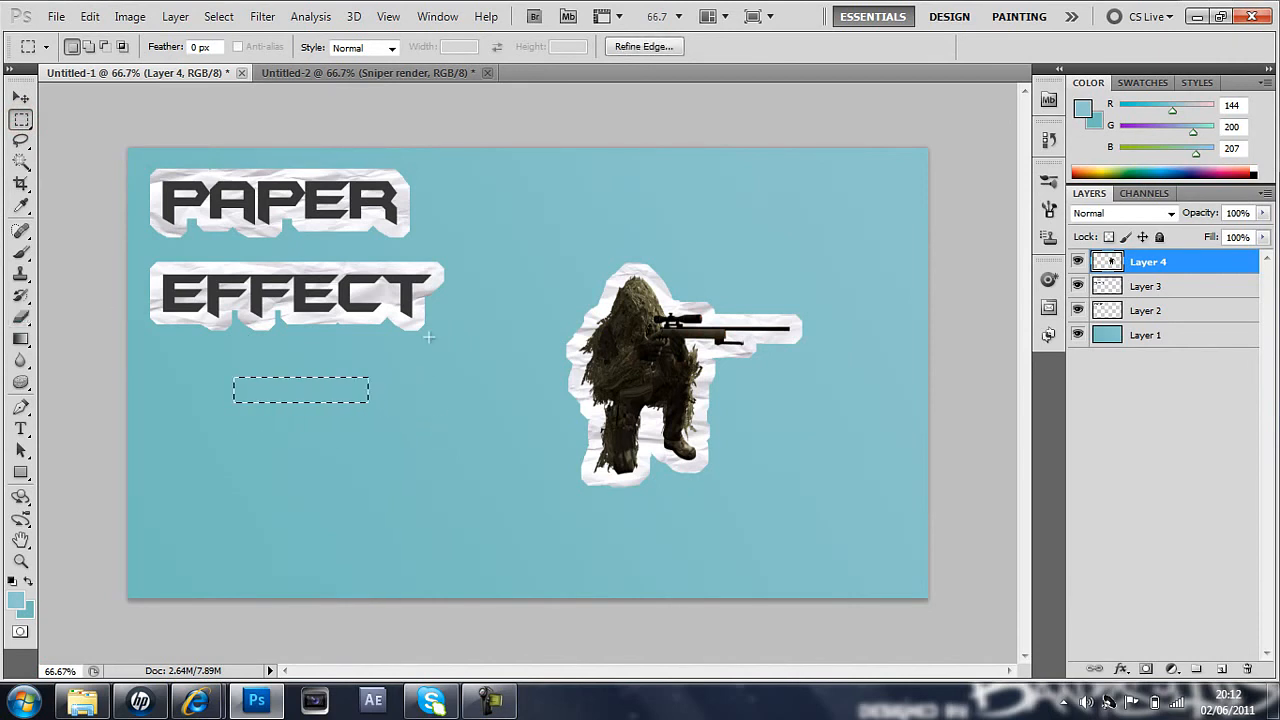
pyautogui.click(1225, 668)
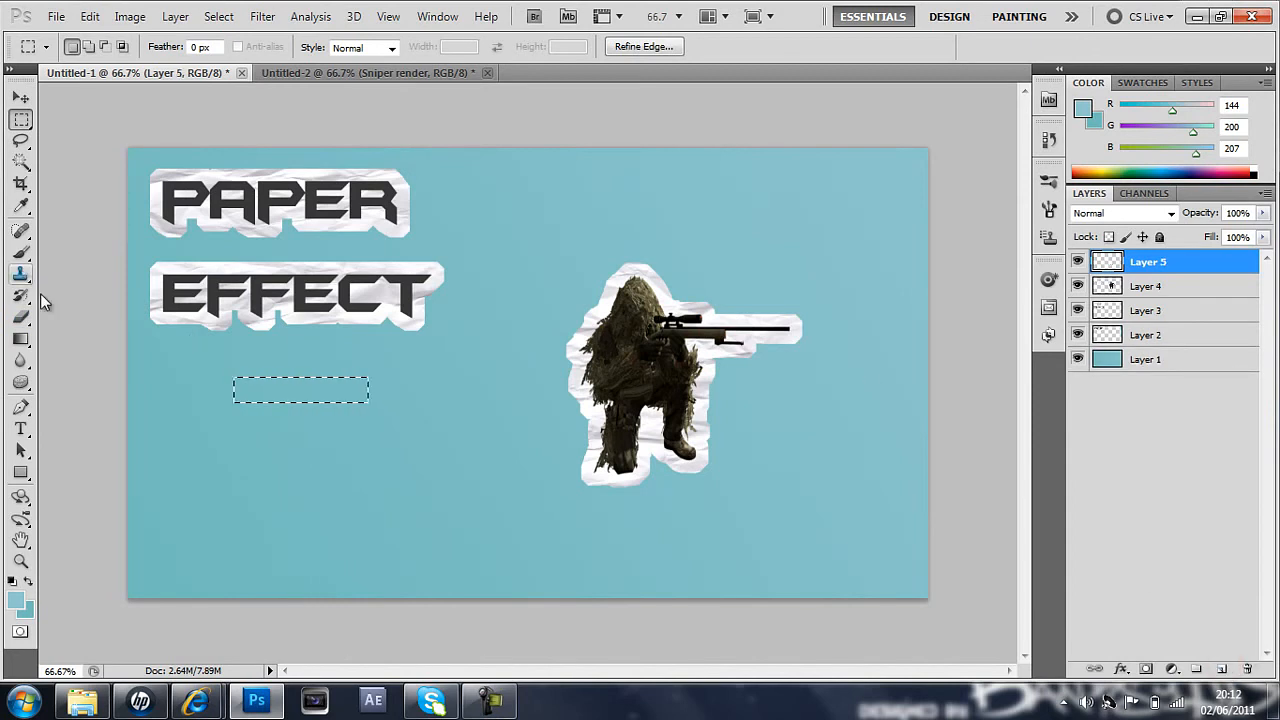
# Fill the rectangular selection with light grey (RGB 223, 228, 229) using the Paint Bucket and set the layer's opacity to 70%.
pyautogui.moveTo(22, 345); pyautogui.dragTo(86, 354)
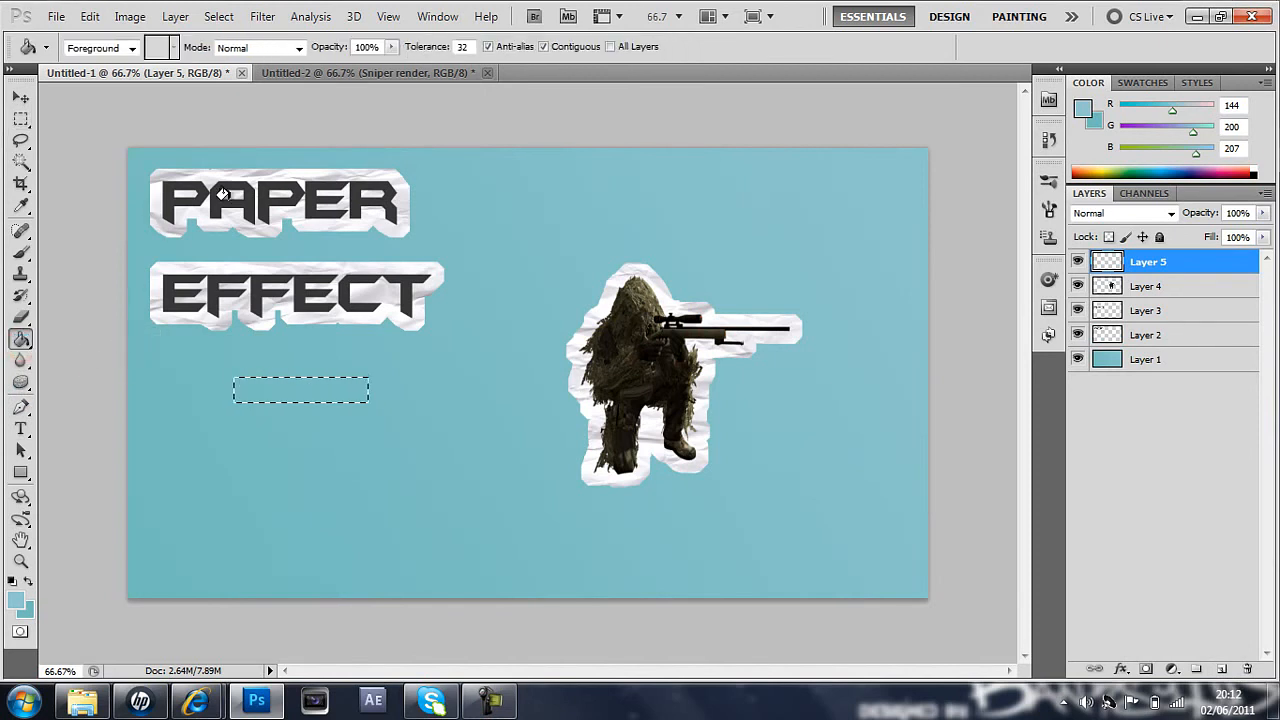
pyautogui.click(1083, 109)
pyautogui.moveTo(610, 312); pyautogui.dragTo(606, 338)
pyautogui.click(995, 303)
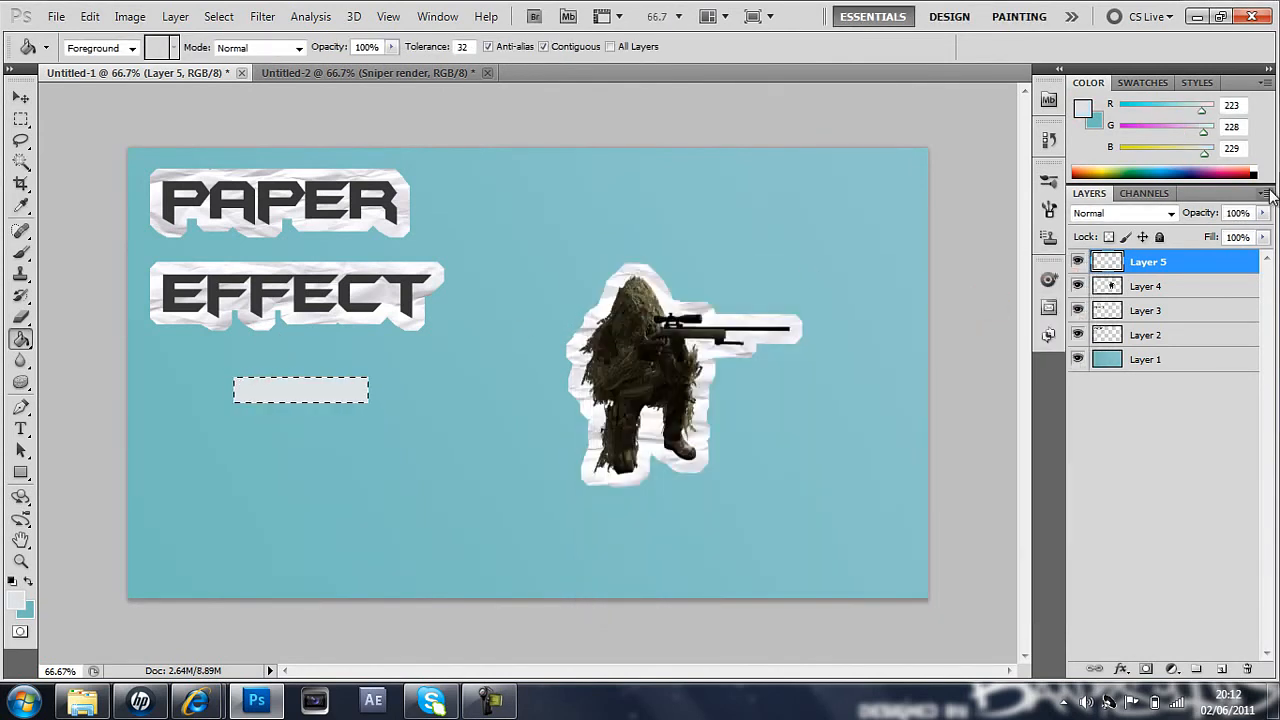
pyautogui.click(1263, 213)
pyautogui.moveTo(1247, 234); pyautogui.dragTo(1230, 236)
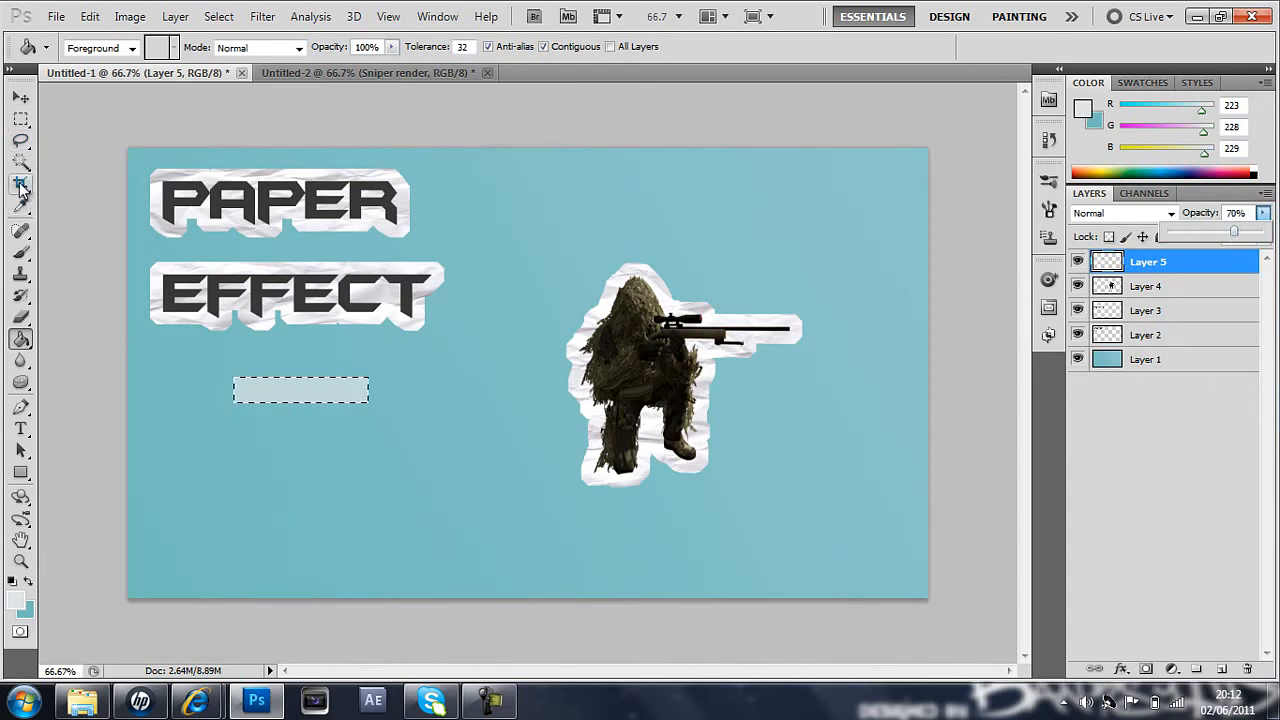
# Roughen both ends of the grey tape strip with the Eraser's size 55 textured brush and deselect the strip.
pyautogui.click(21, 316)
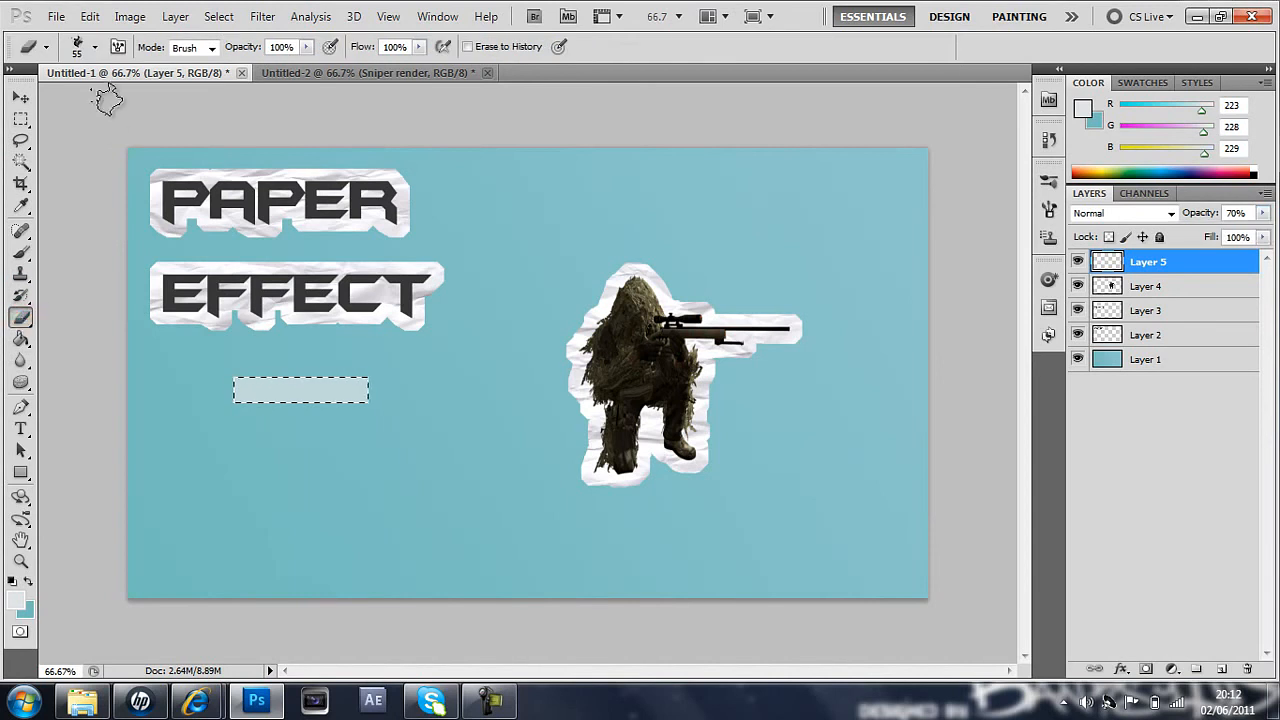
pyautogui.click(83, 48)
pyautogui.click(85, 49)
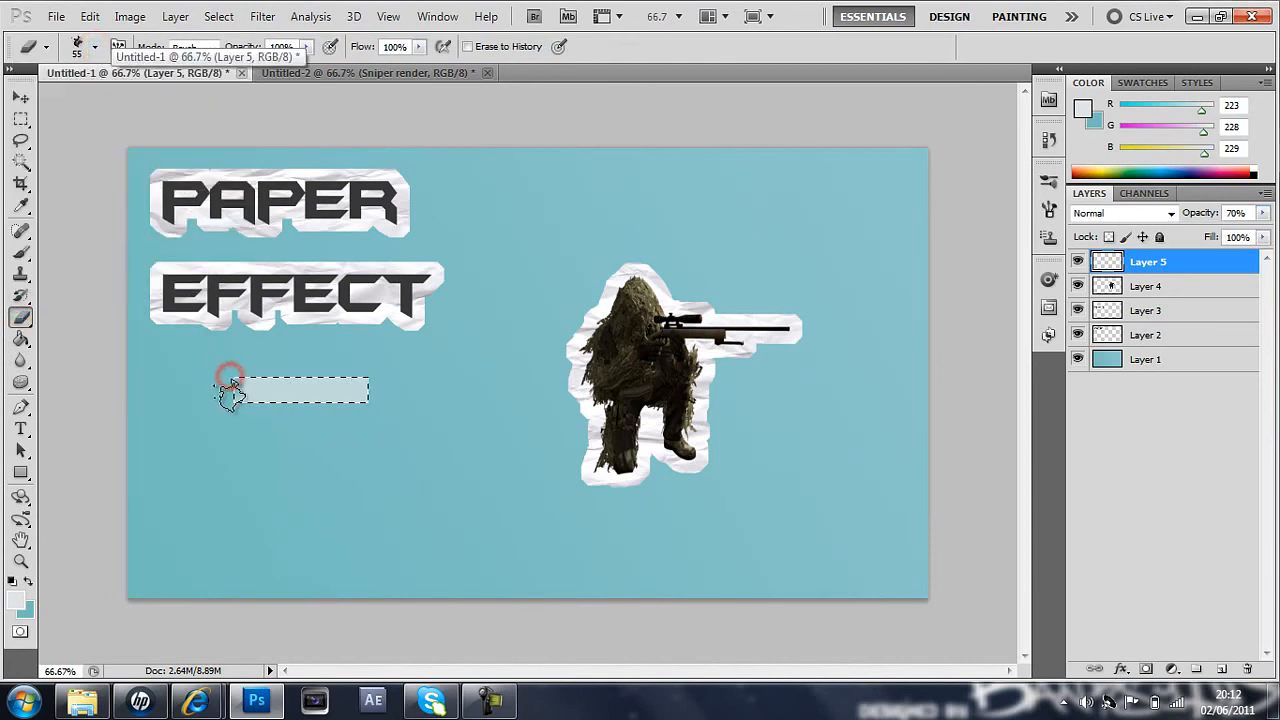
pyautogui.click(365, 380)
pyautogui.click(367, 387)
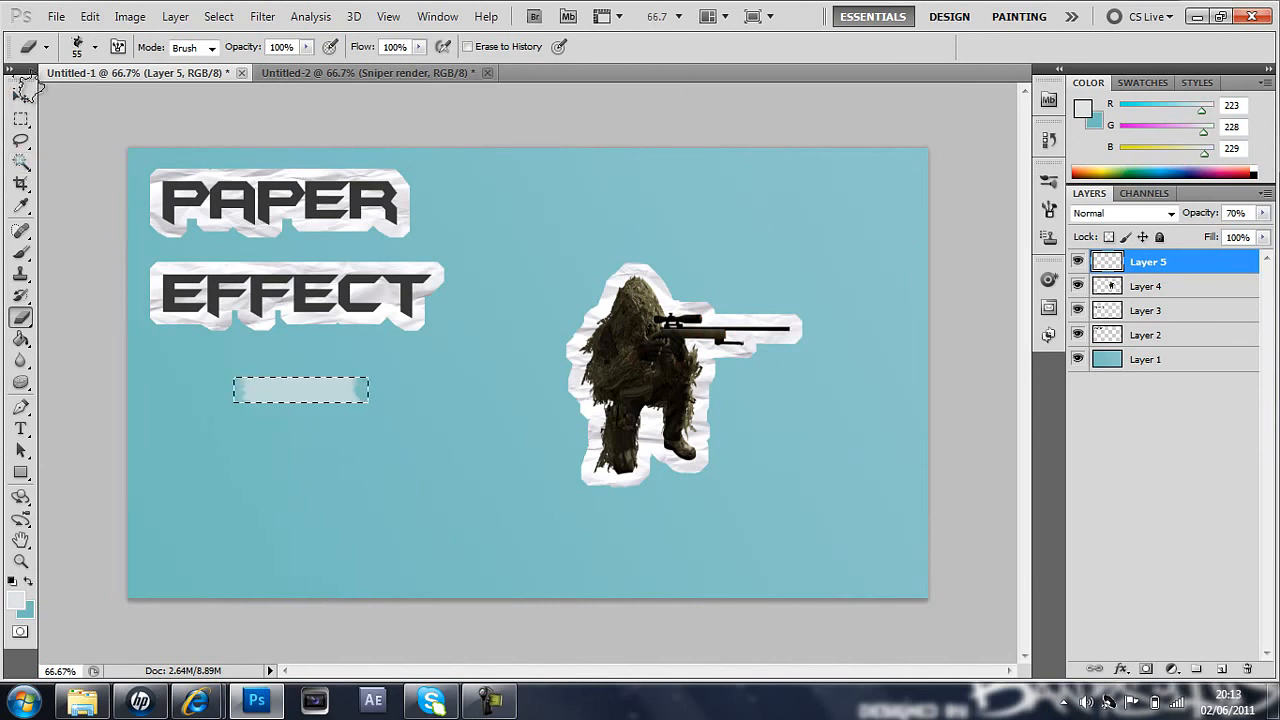
pyautogui.click(20, 160)
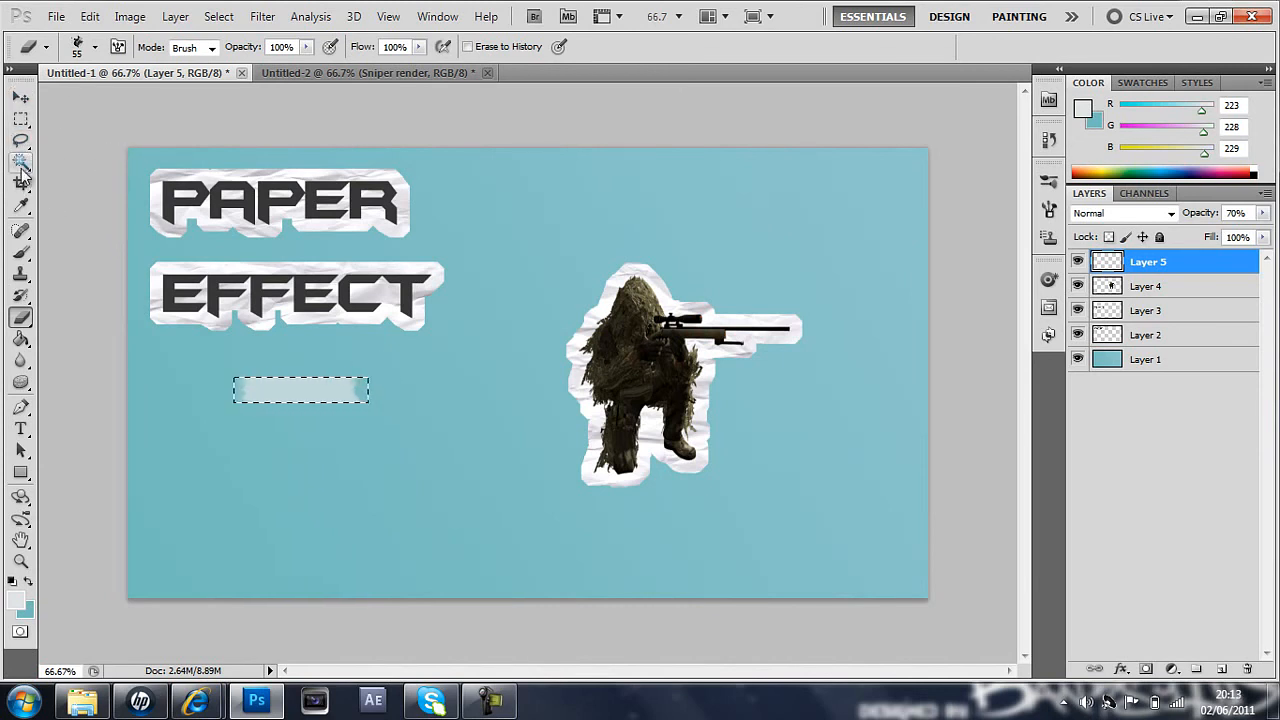
pyautogui.click(90, 193)
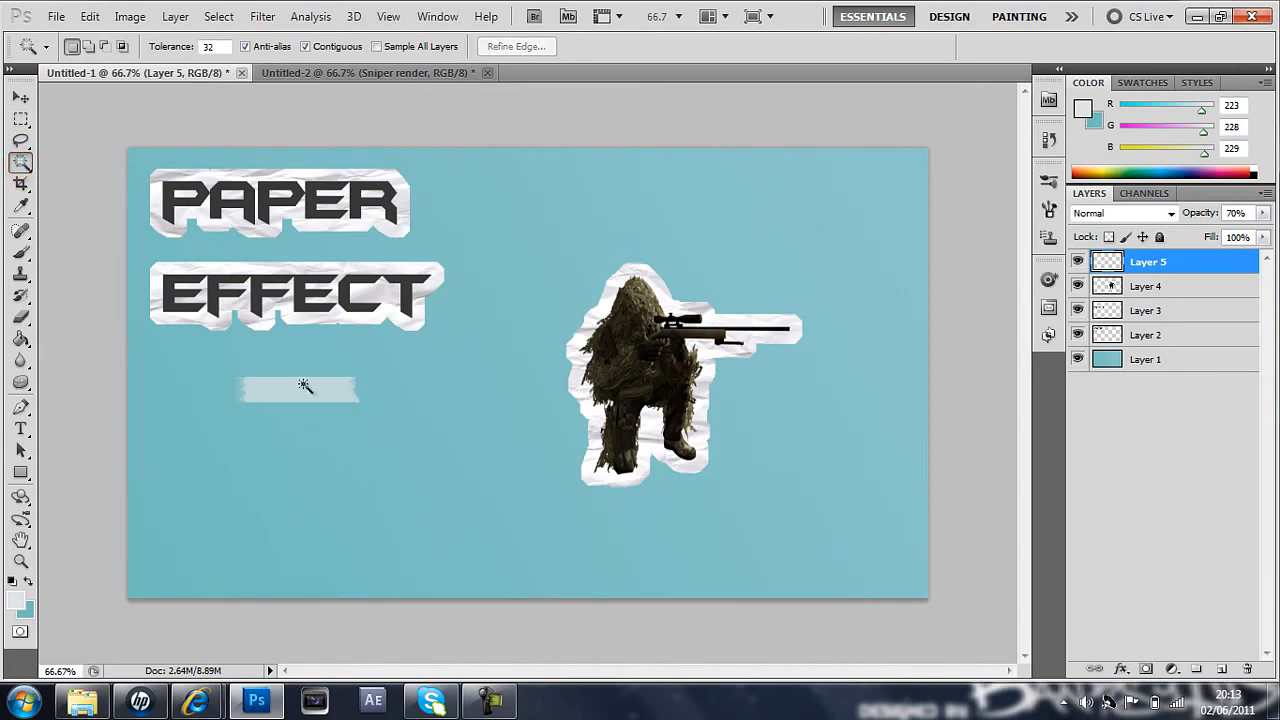
# Rotate the tape strip to about -36° and place it across the lower-right corner of the PAPER cut-out.
pyautogui.click(20, 97)
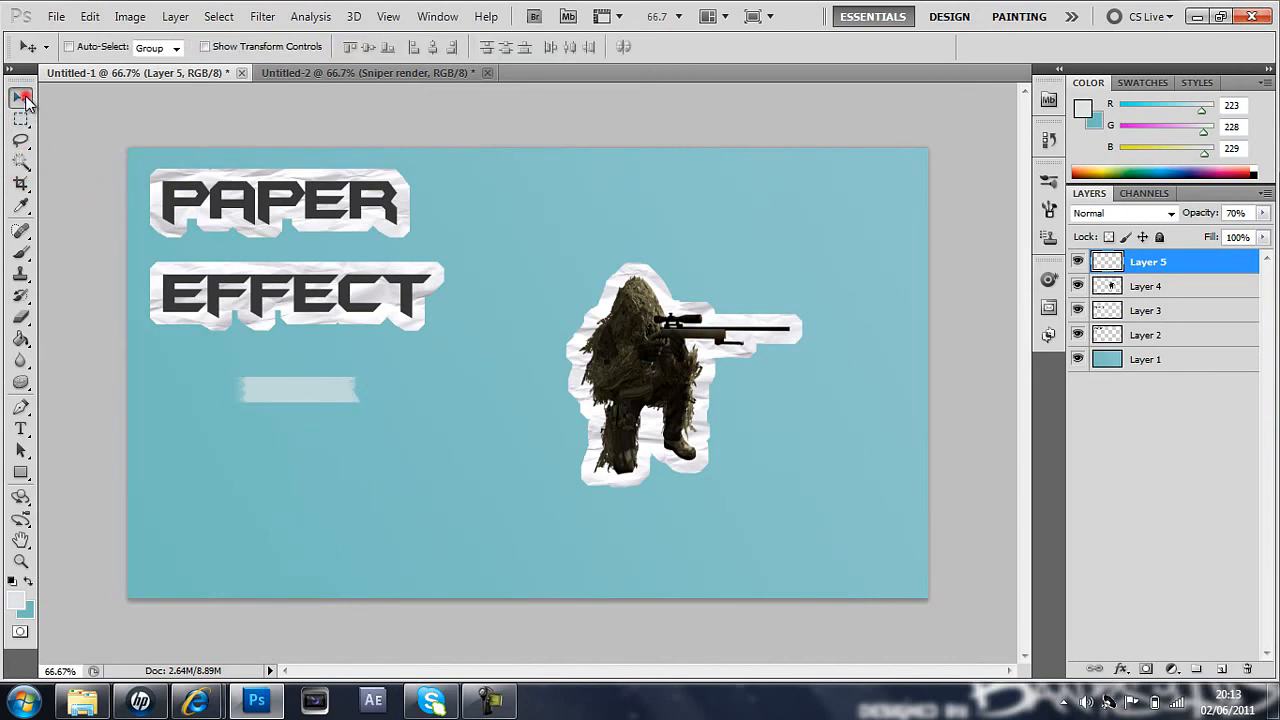
pyautogui.click(89, 17)
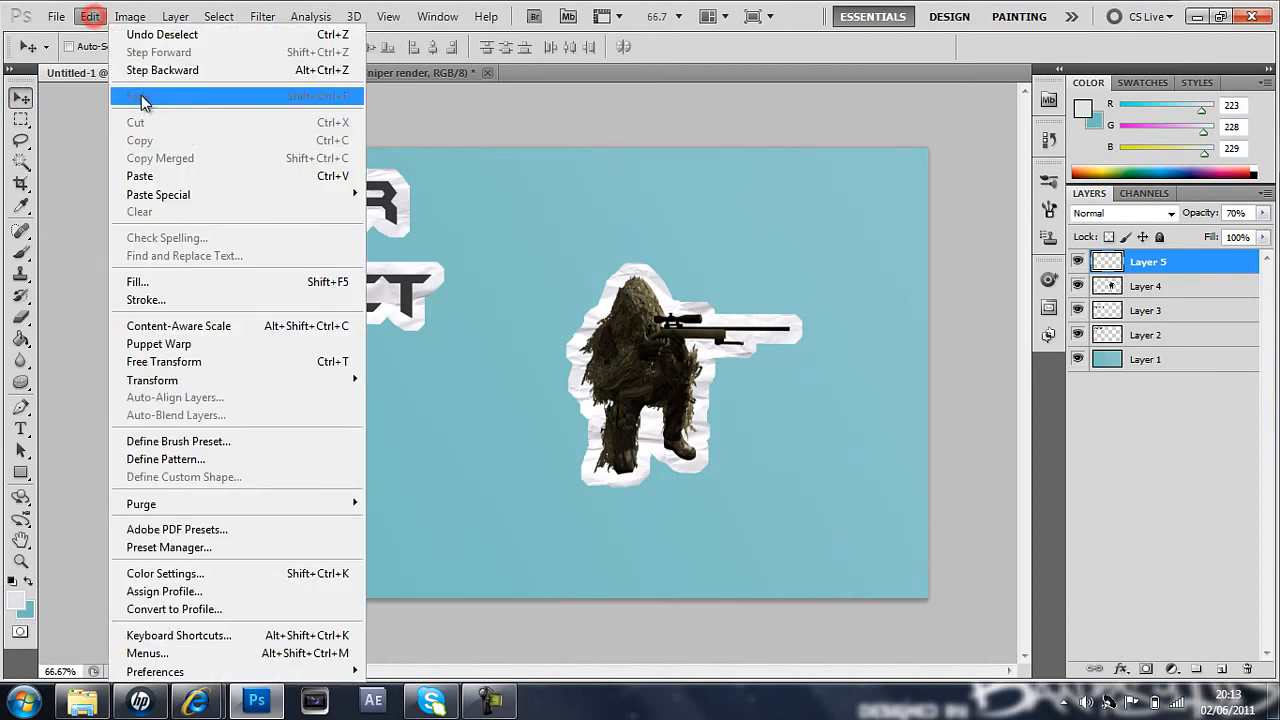
pyautogui.click(160, 380)
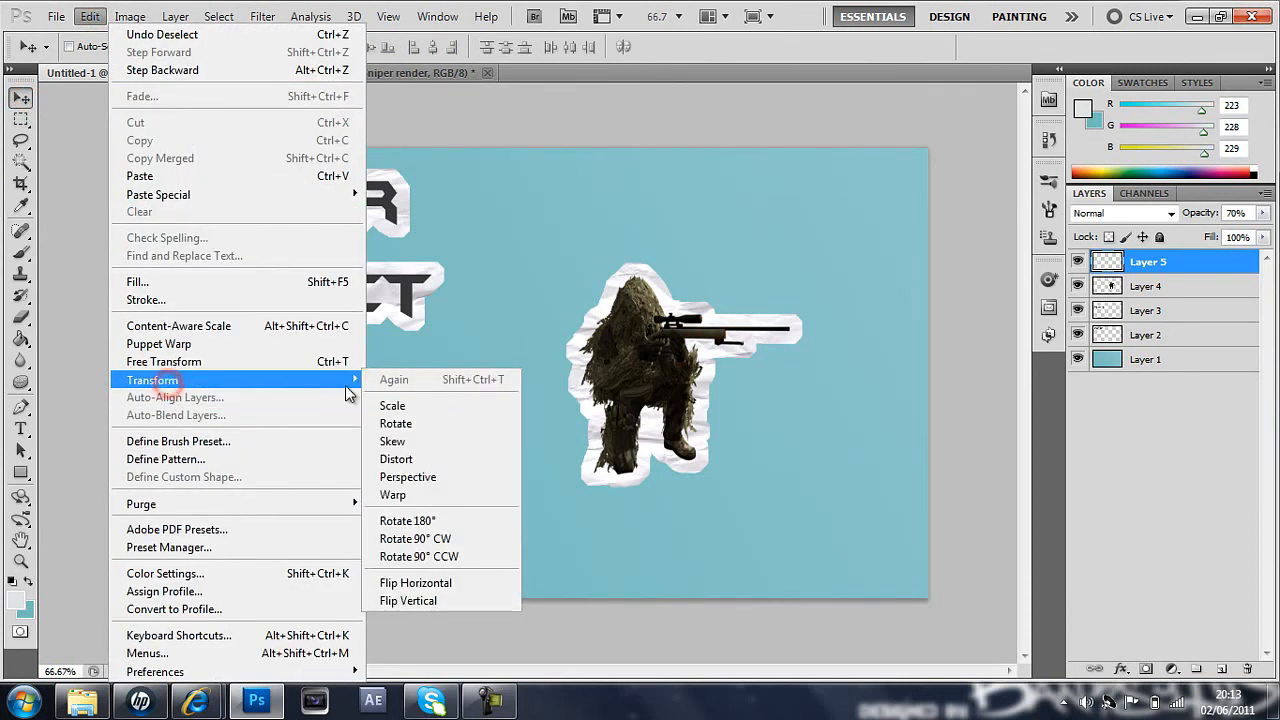
pyautogui.click(400, 423)
pyautogui.moveTo(354, 375); pyautogui.dragTo(428, 208)
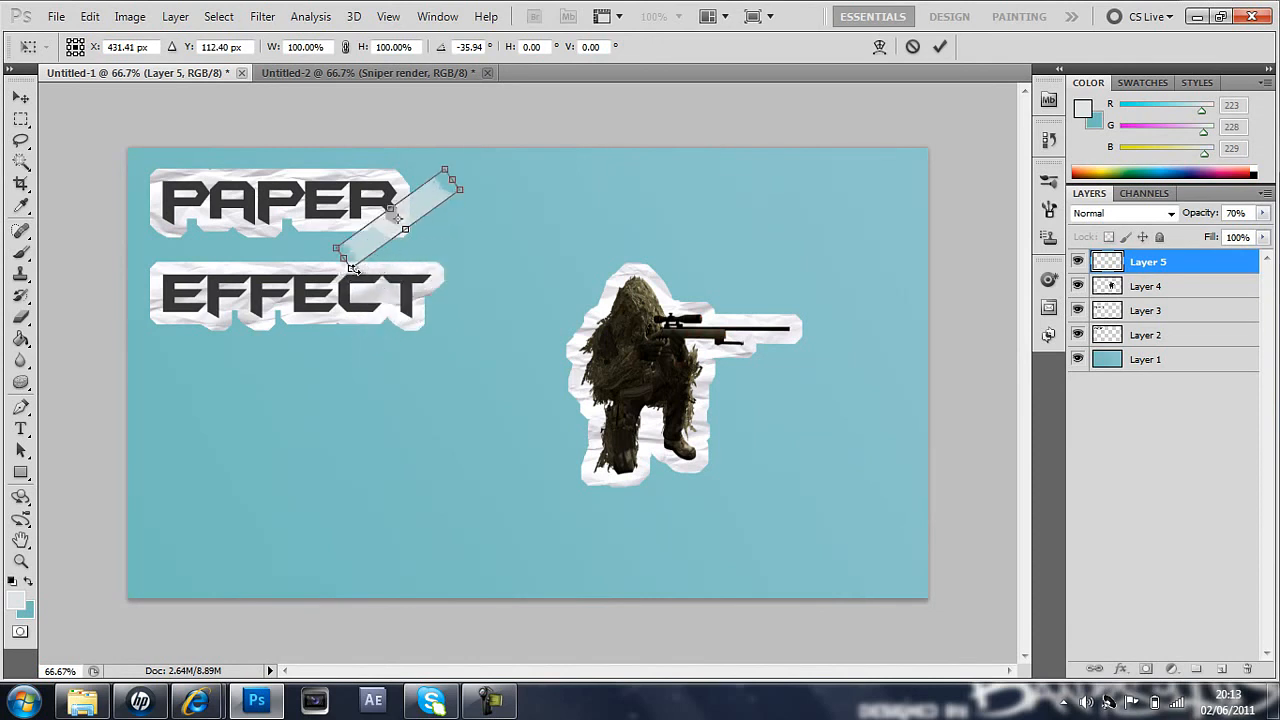
# Scale the rotated tape strip to about 73% width and 96% height and apply the transformation.
pyautogui.click(90, 17)
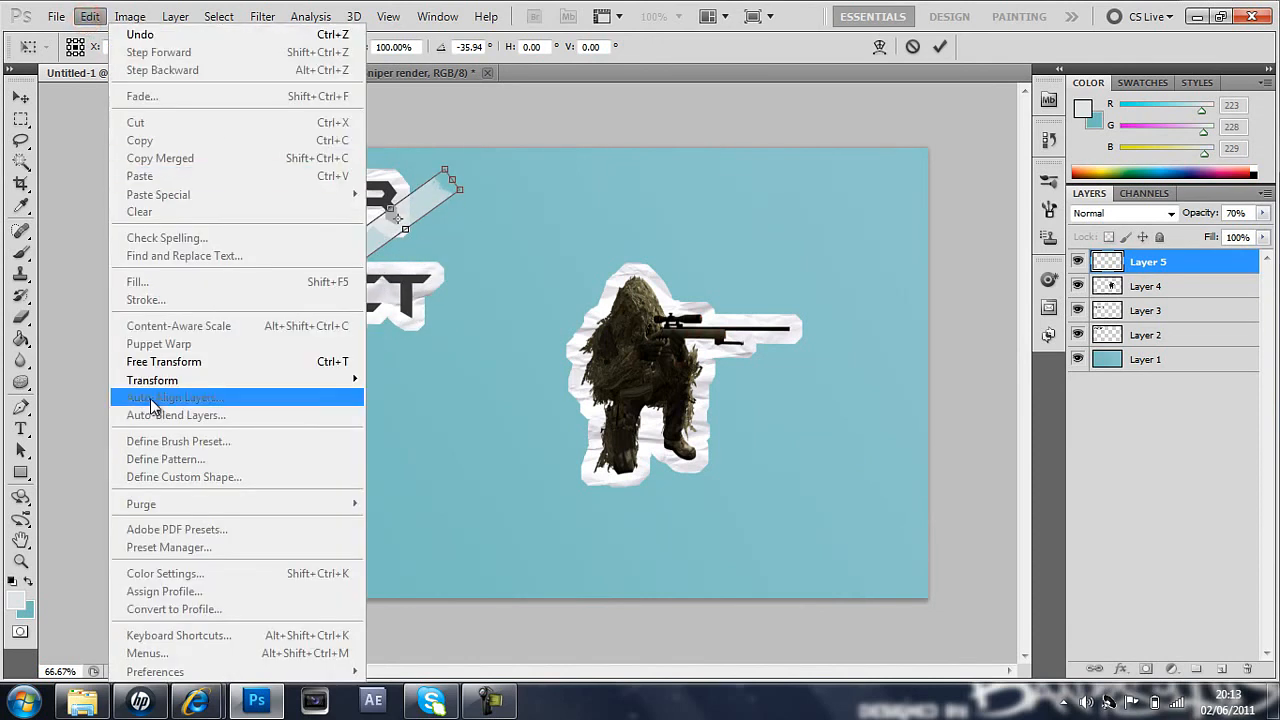
pyautogui.moveTo(150, 390)
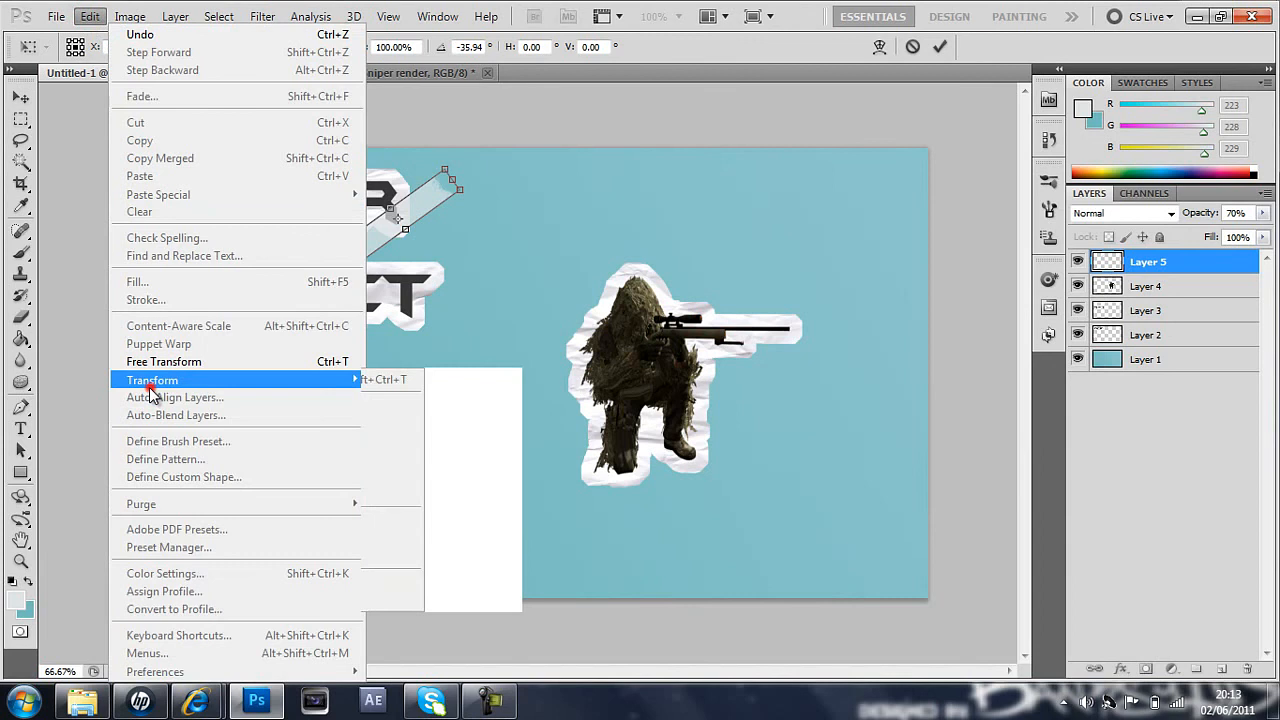
pyautogui.click(330, 389)
pyautogui.click(376, 402)
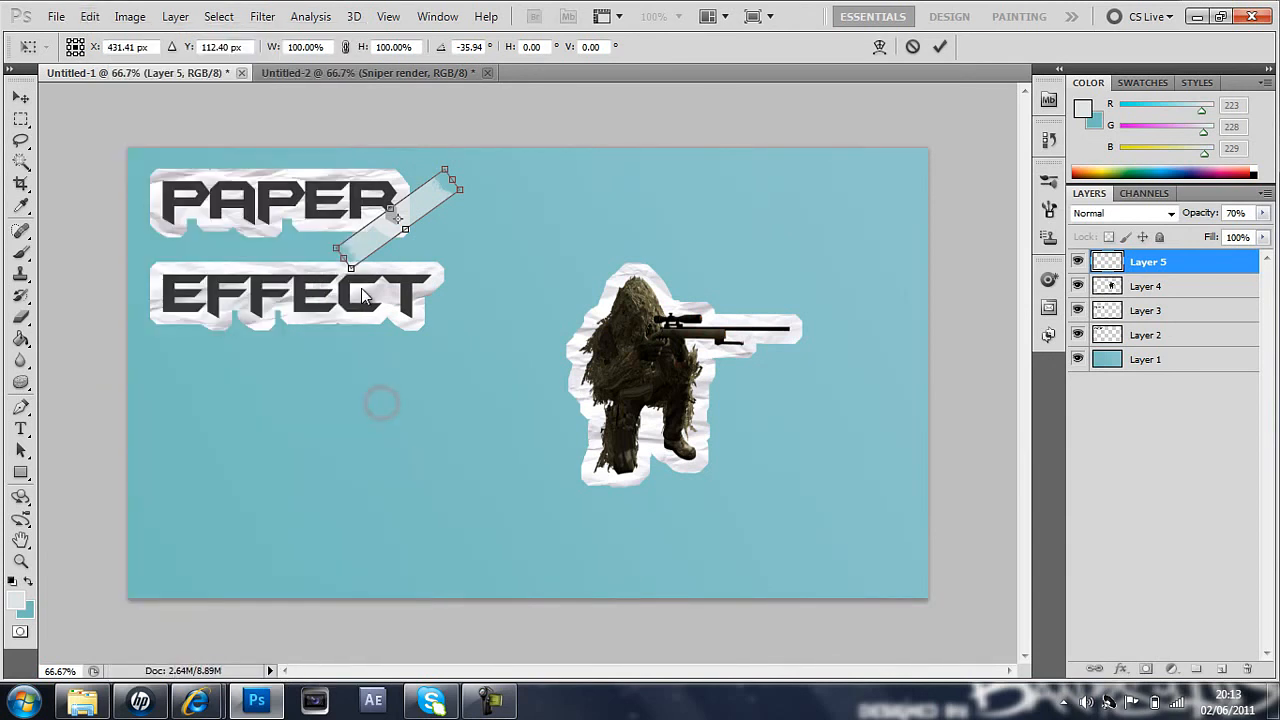
pyautogui.moveTo(350, 268); pyautogui.dragTo(373, 254)
pyautogui.moveTo(452, 176); pyautogui.dragTo(449, 183)
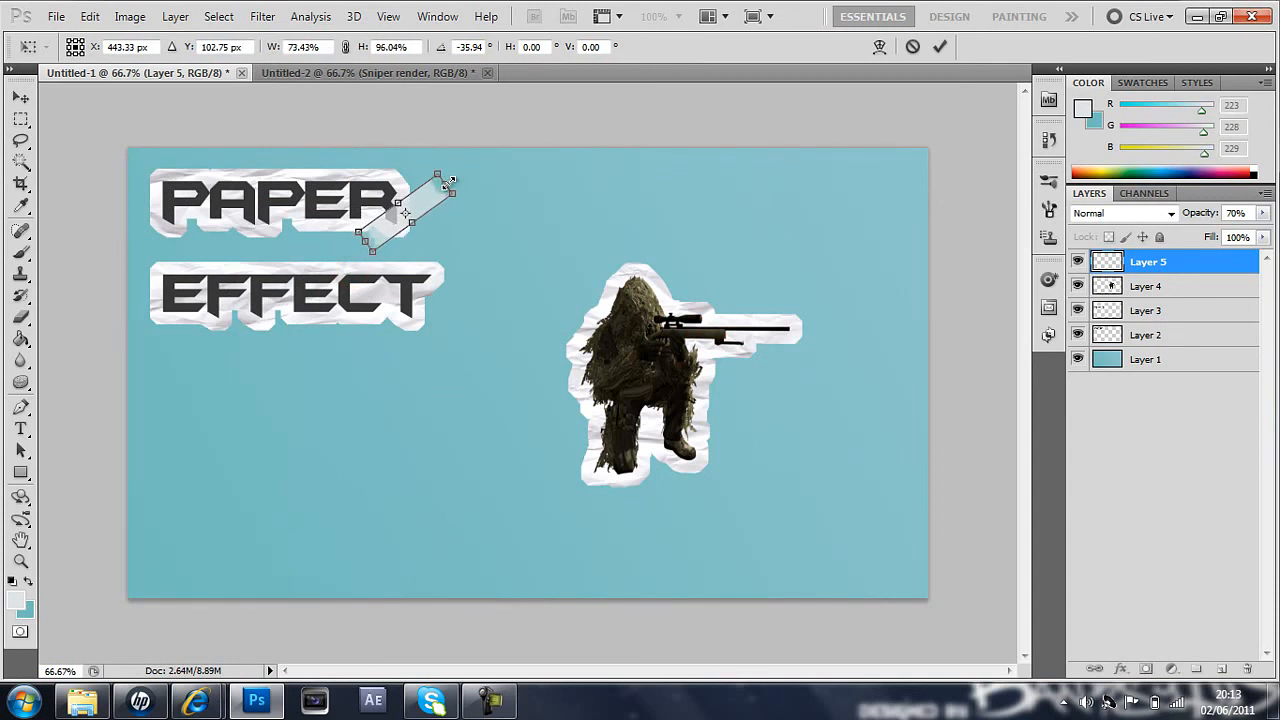
pyautogui.press('Return')
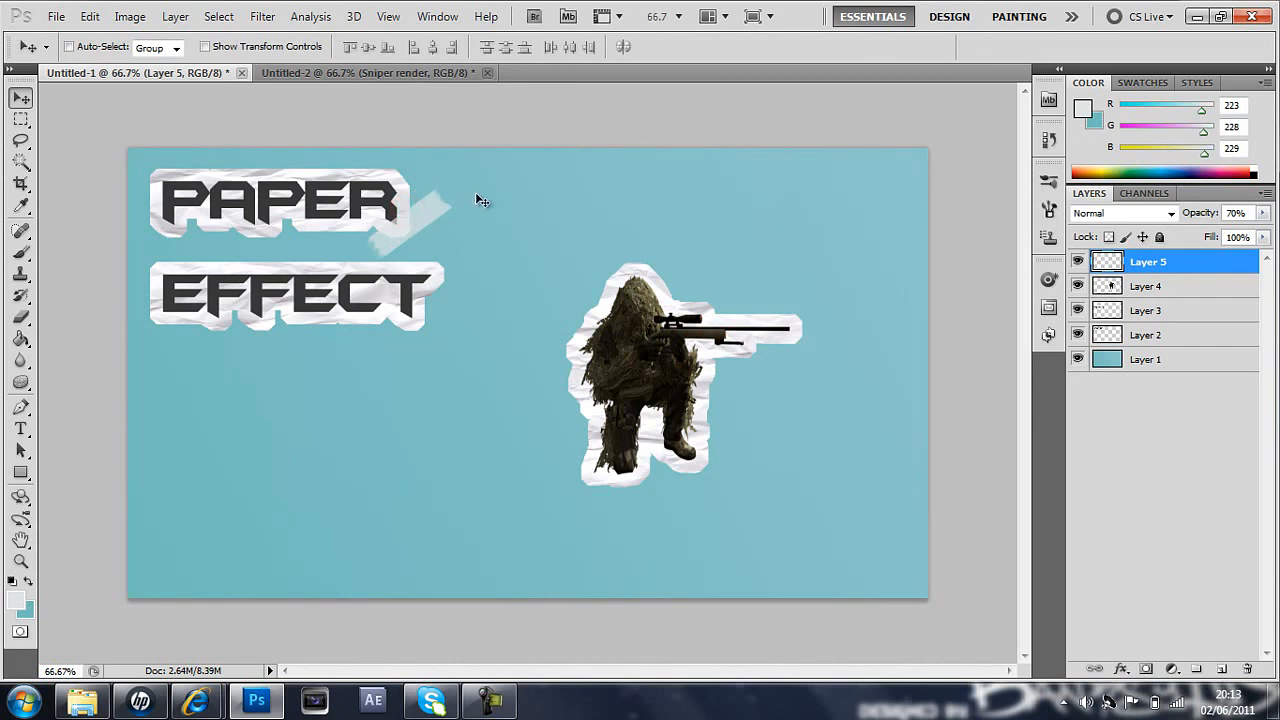
# Duplicate the tape layer and move the copy onto the lower-right corner of the EFFECT cut-out.
pyautogui.rightClick(1201, 266)
pyautogui.click(1133, 310)
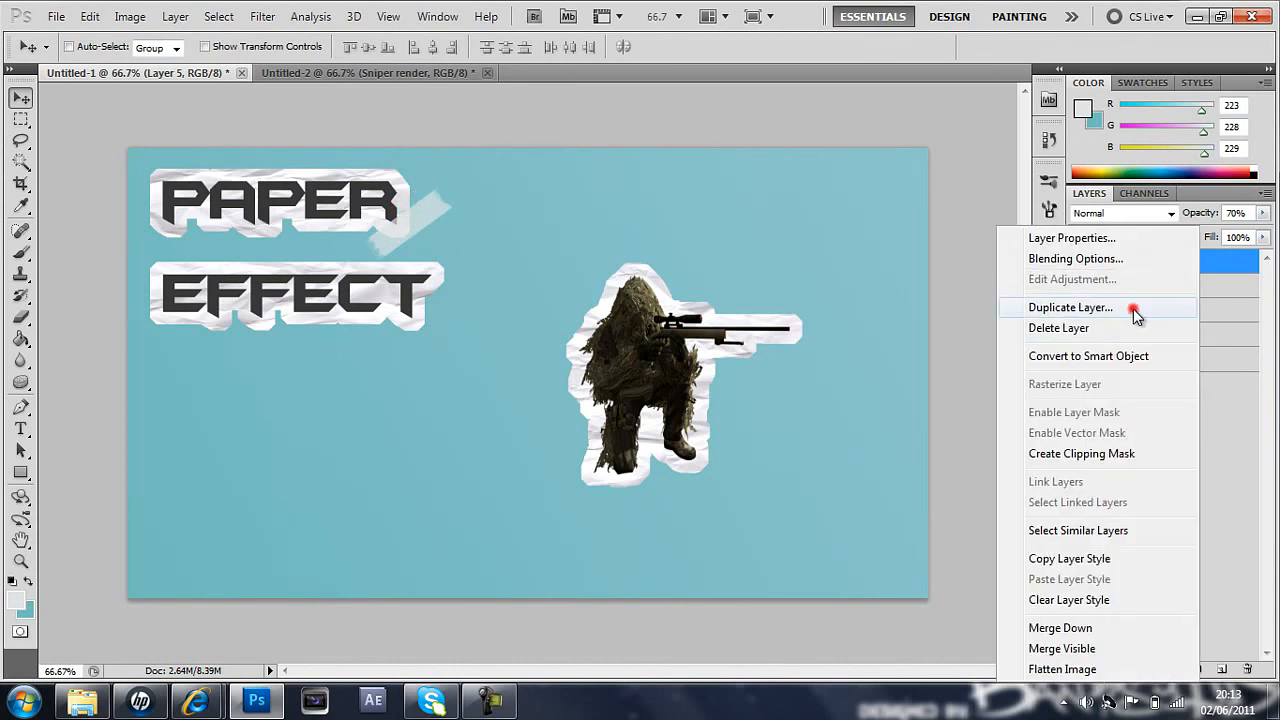
pyautogui.click(795, 211)
pyautogui.moveTo(406, 221); pyautogui.dragTo(419, 318)
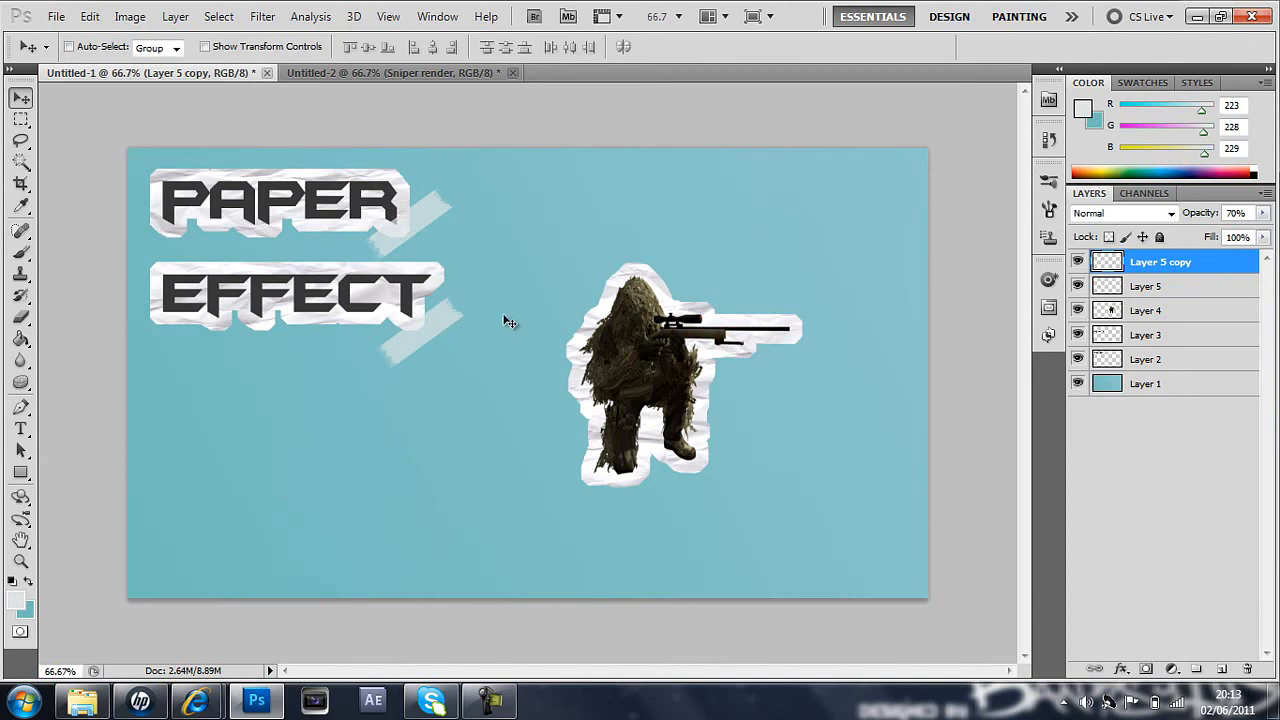
# Duplicate the EFFECT tape layer, rotate the copy to about -96° and place it at the cut-out's lower-left corner.
pyautogui.rightClick(1143, 264)
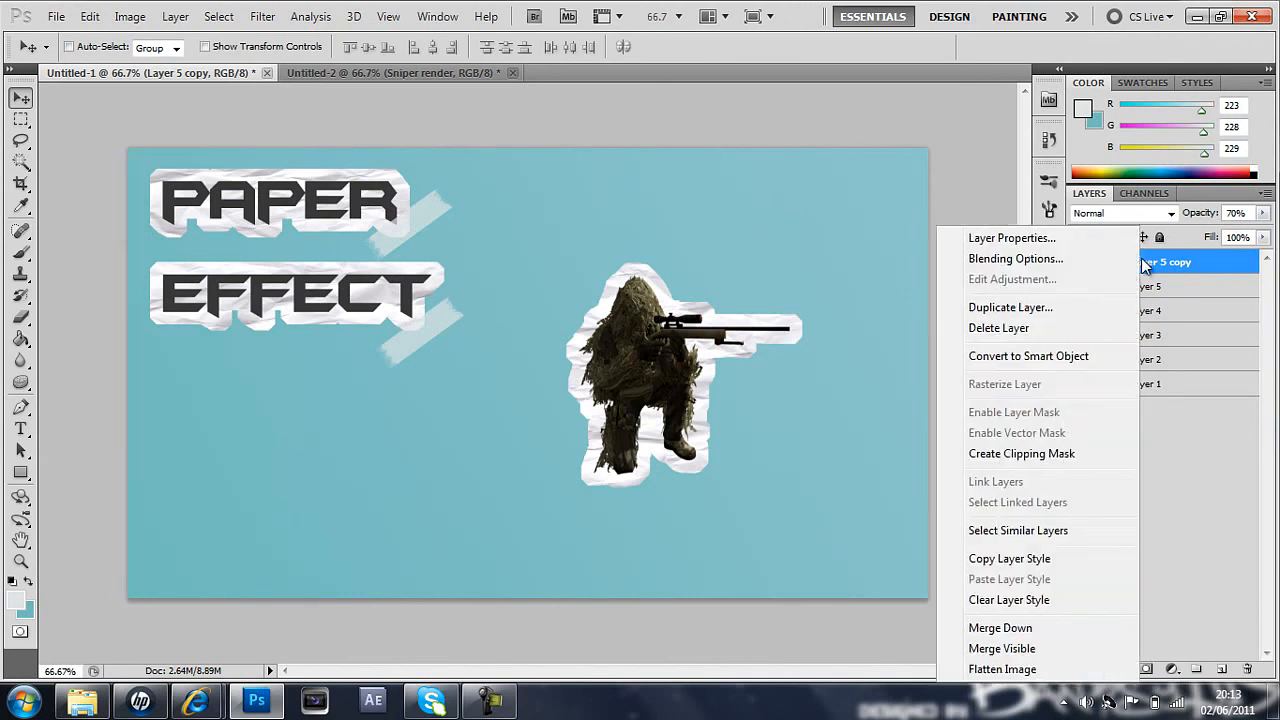
pyautogui.click(1089, 307)
pyautogui.click(779, 212)
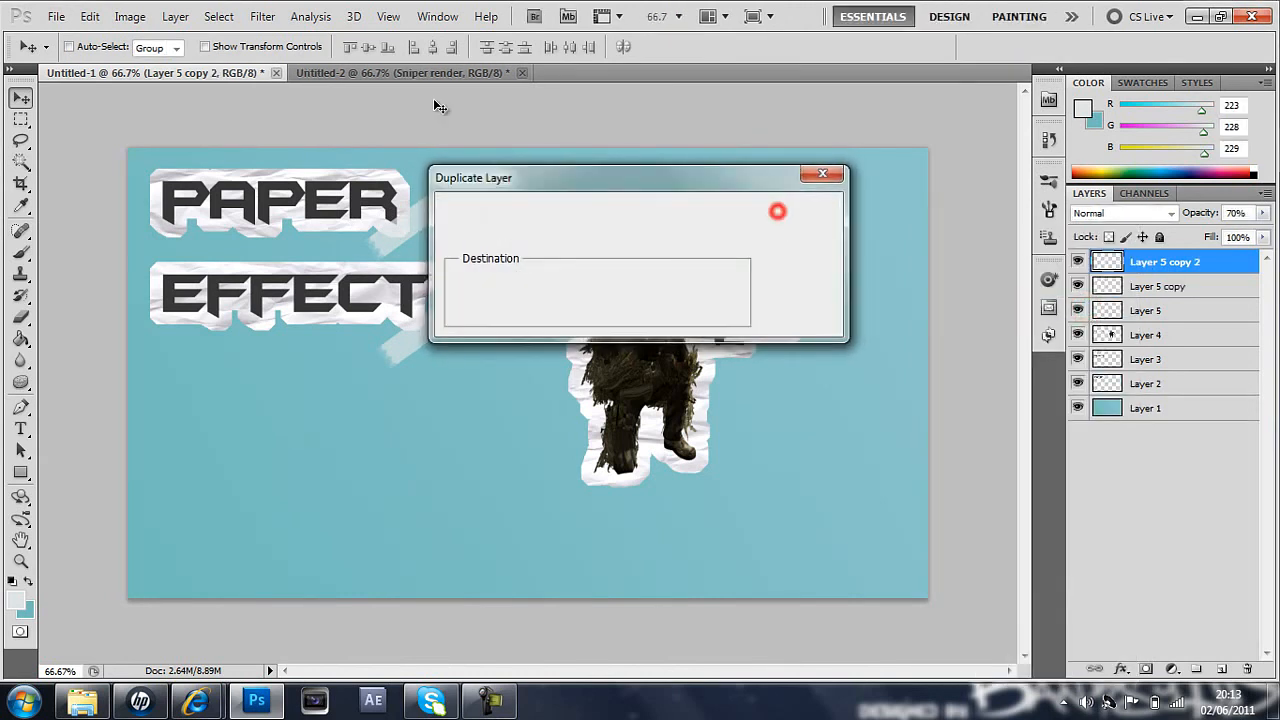
pyautogui.click(100, 17)
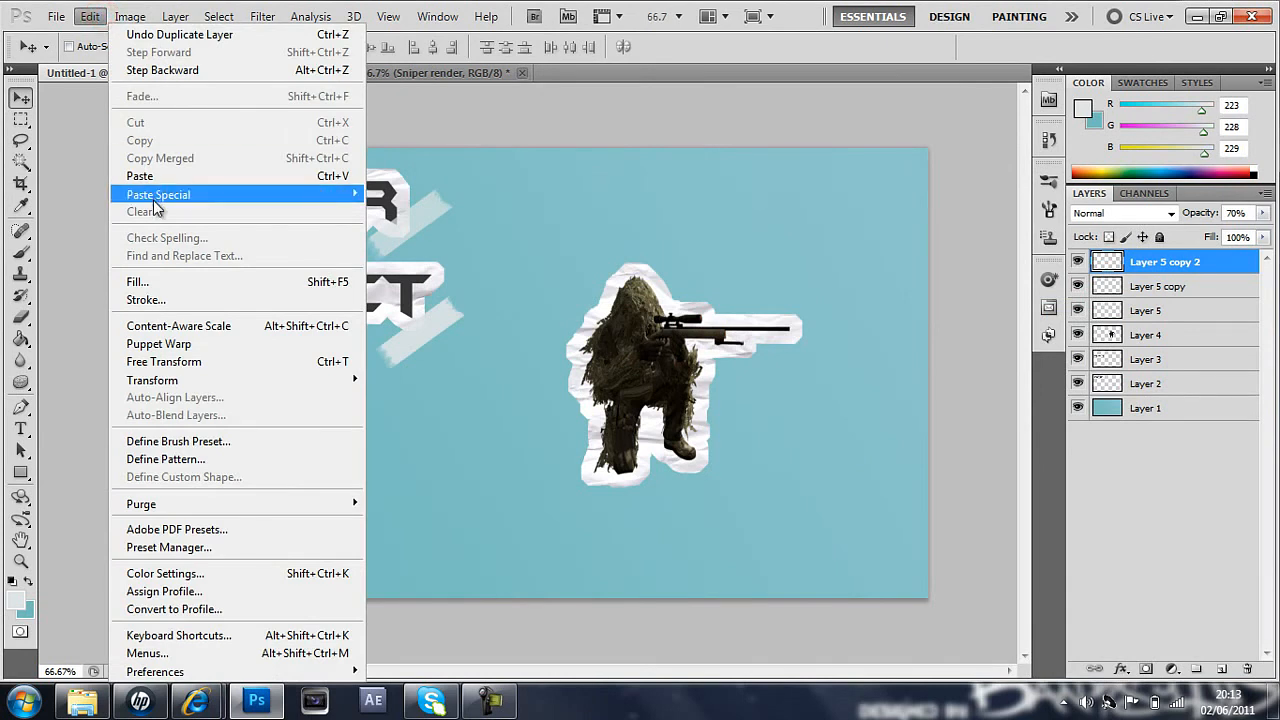
pyautogui.moveTo(168, 390)
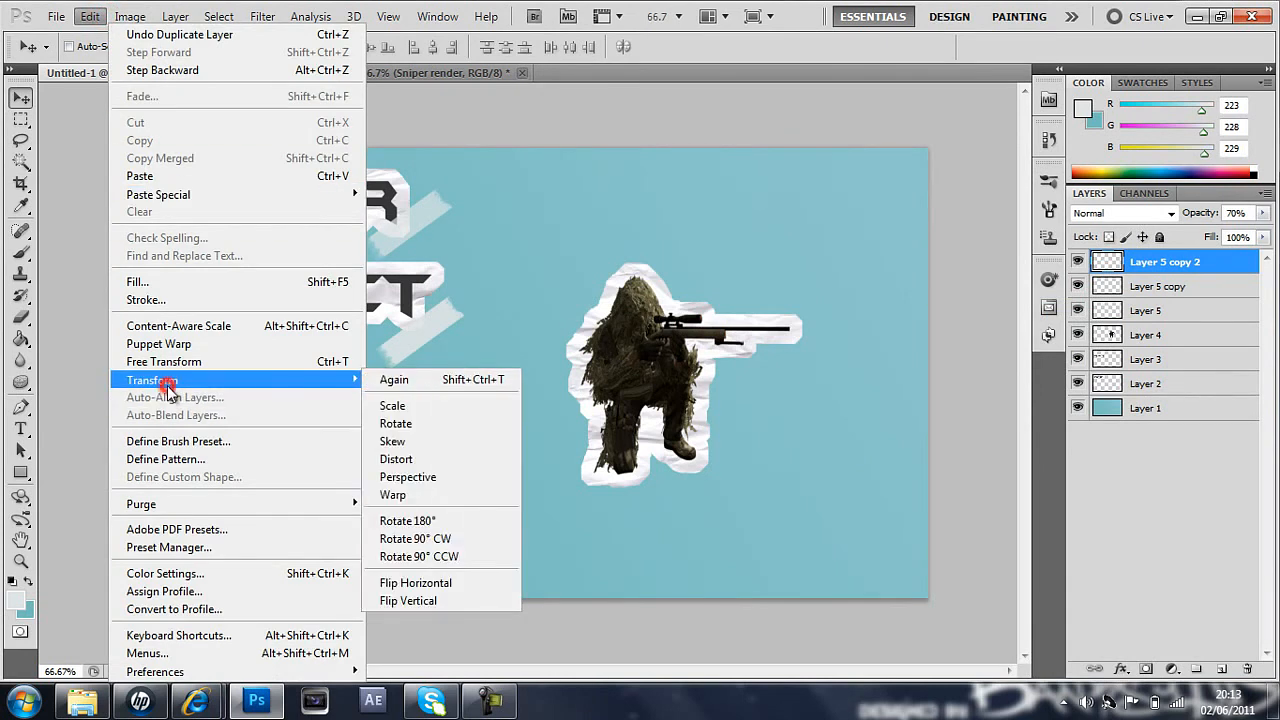
pyautogui.click(400, 423)
pyautogui.moveTo(446, 283); pyautogui.dragTo(152, 307)
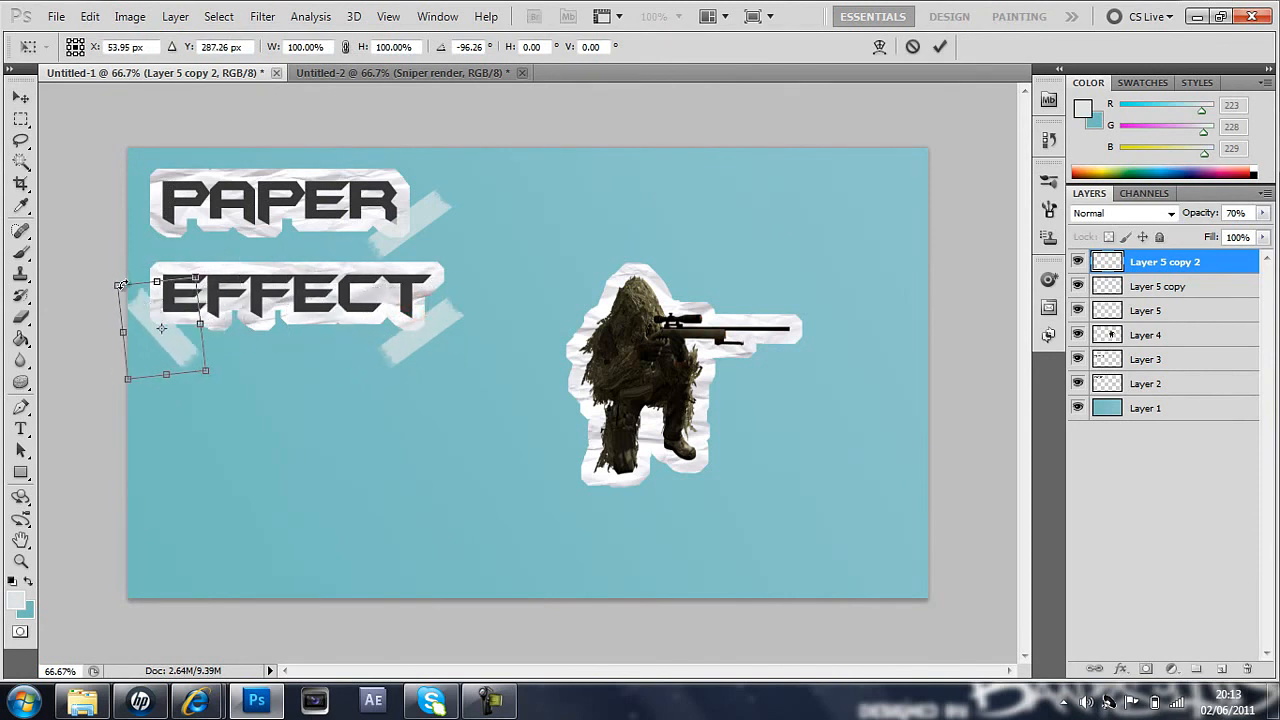
# Scale the rotated tape copy to about 92% width and 88% height and fit it over the lower-left corner of EFFECT.
pyautogui.click(95, 18)
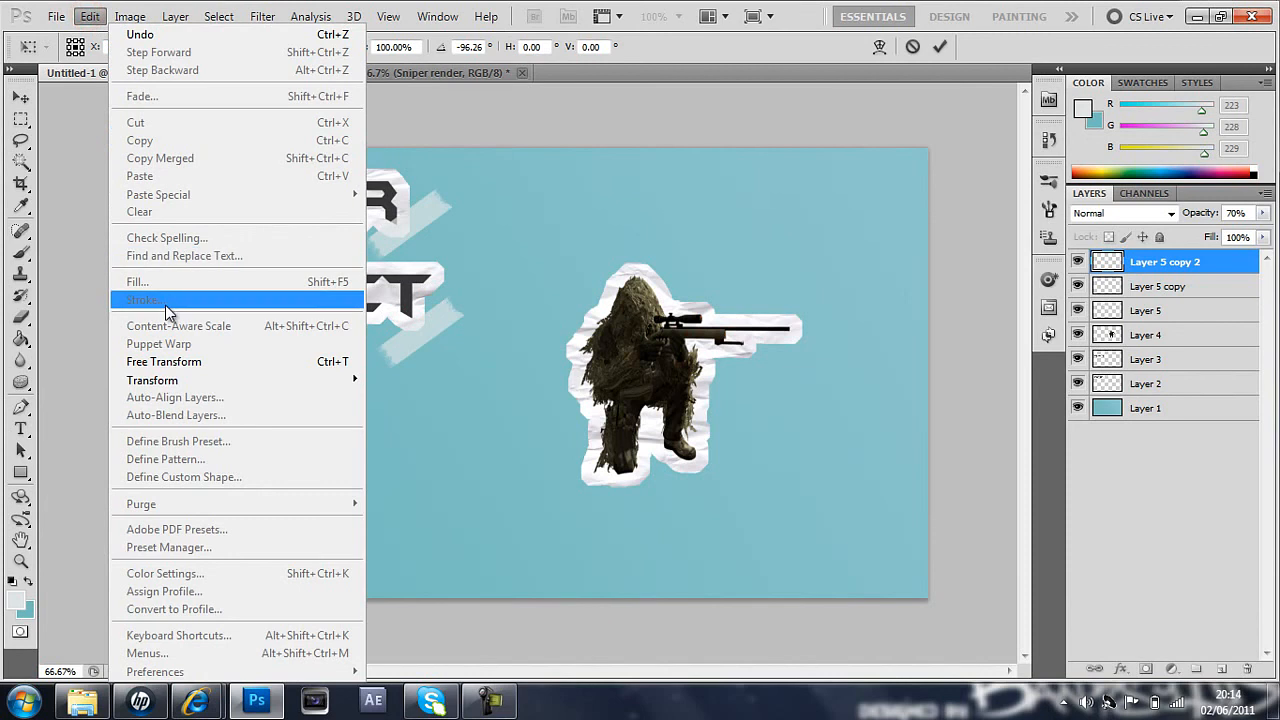
pyautogui.click(165, 376)
pyautogui.click(372, 403)
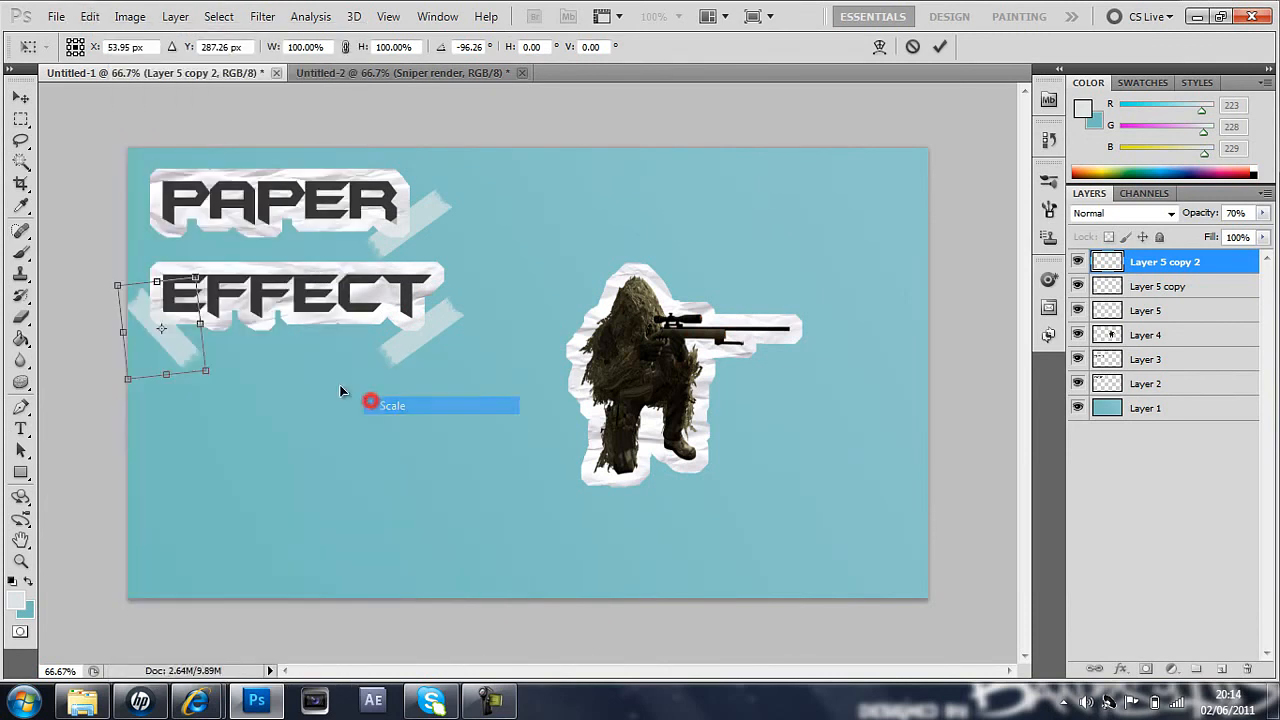
pyautogui.moveTo(123, 287); pyautogui.dragTo(161, 295)
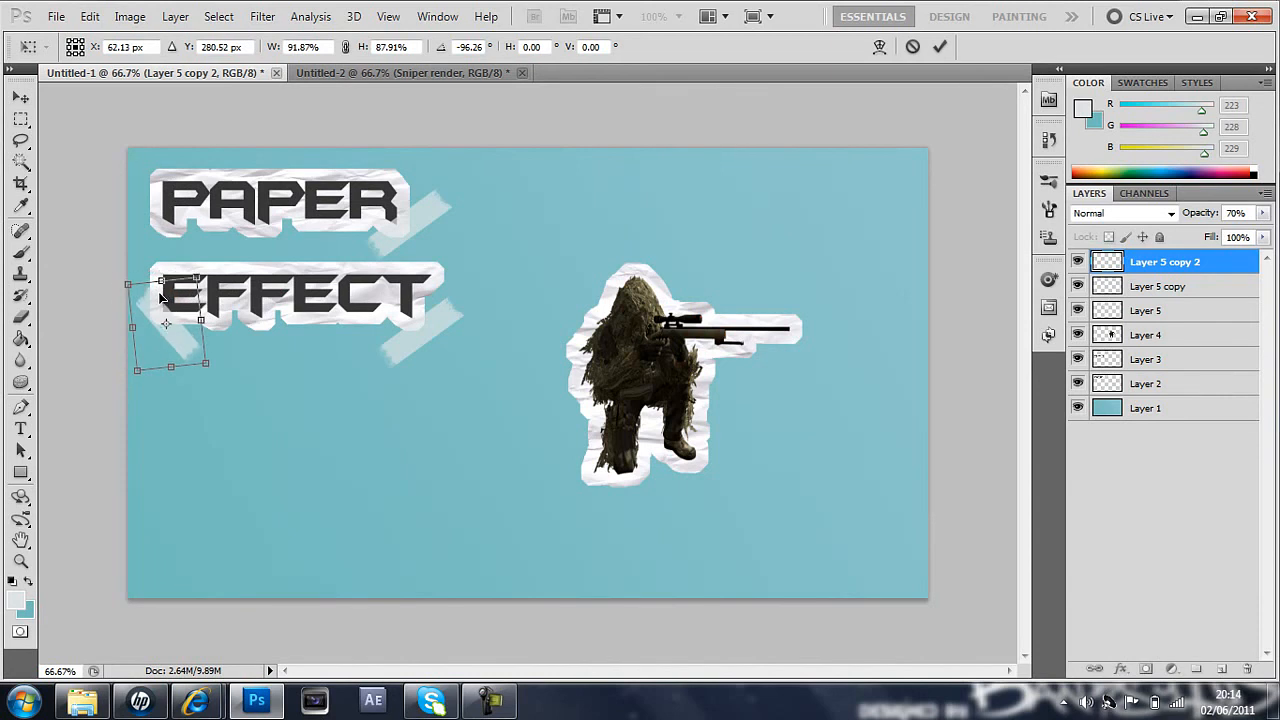
pyautogui.press('Return')
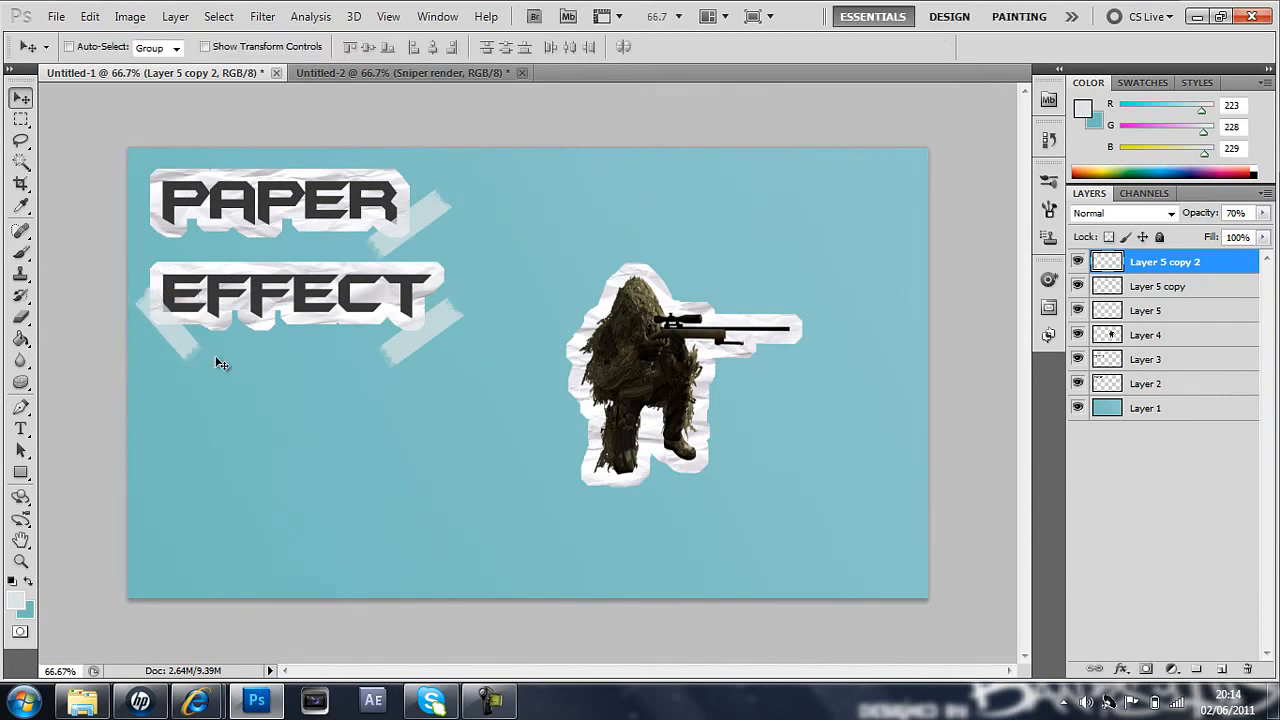
pyautogui.moveTo(157, 319); pyautogui.dragTo(156, 263)
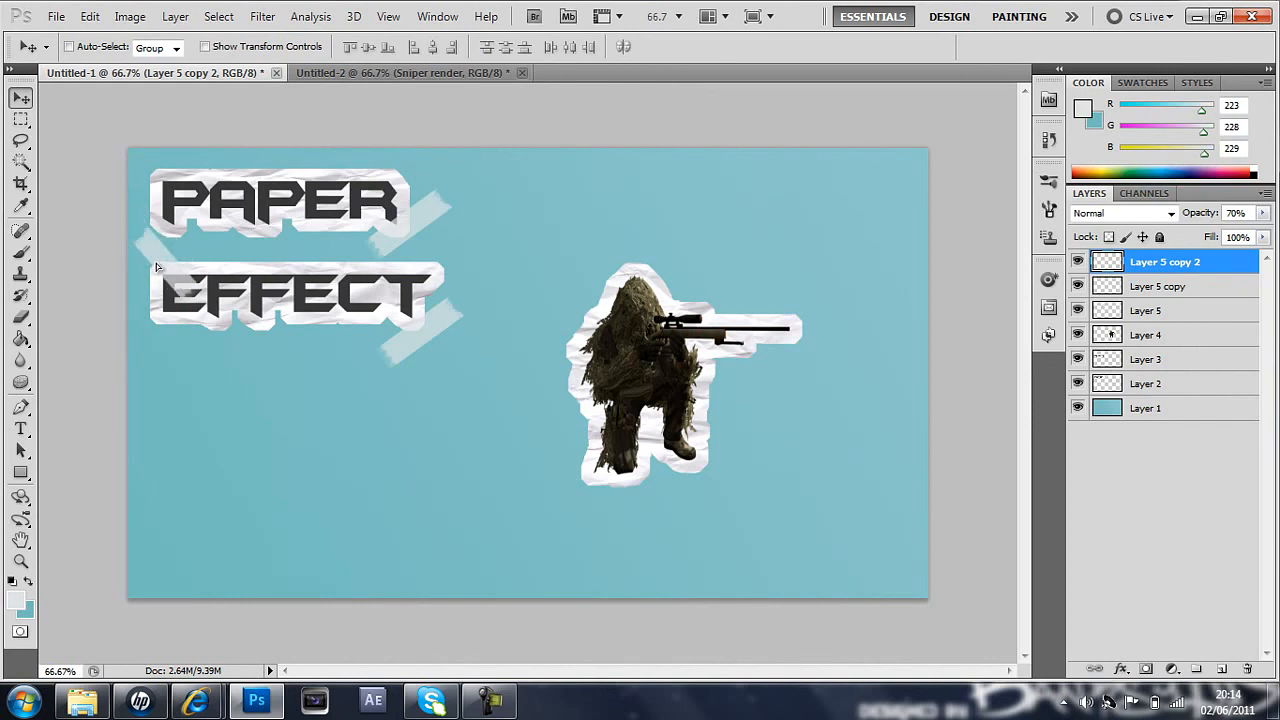
pyautogui.moveTo(152, 311); pyautogui.dragTo(155, 321)
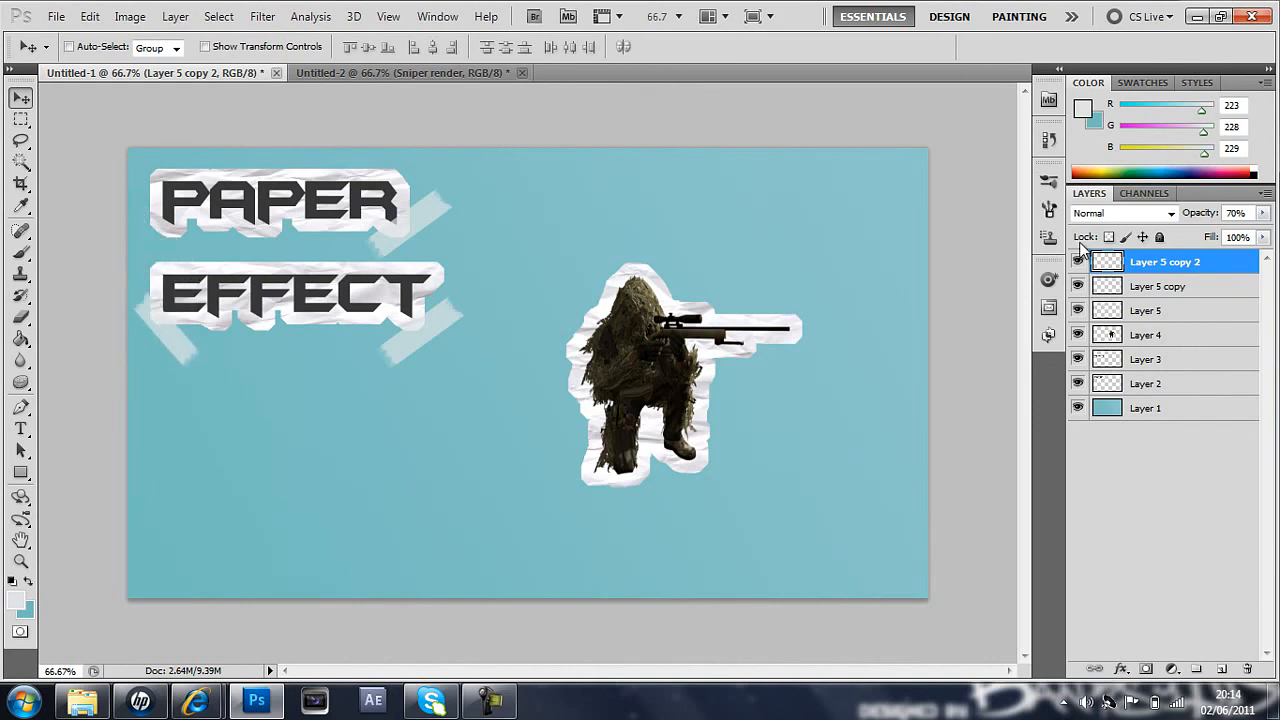
# Duplicate the lower-left EFFECT tape layer and move the copy onto the sniper cut-out's lower-left corner.
pyautogui.rightClick(1145, 266)
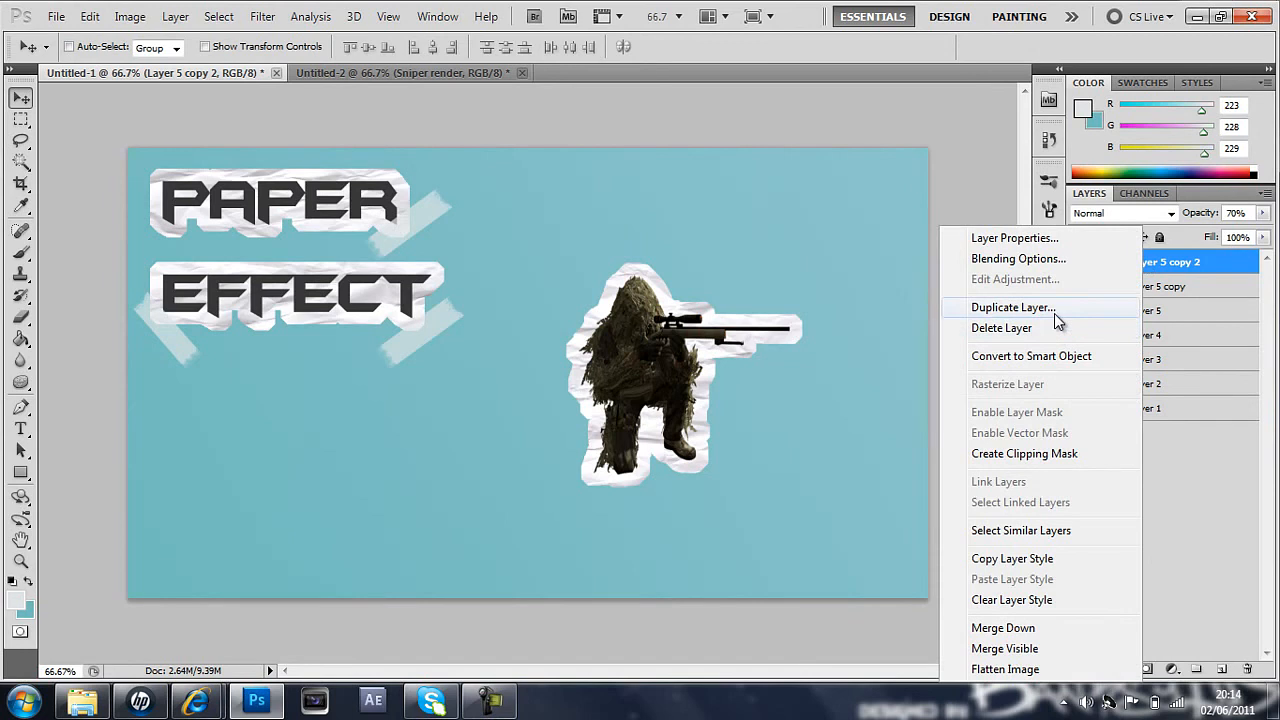
pyautogui.click(1053, 309)
pyautogui.click(800, 211)
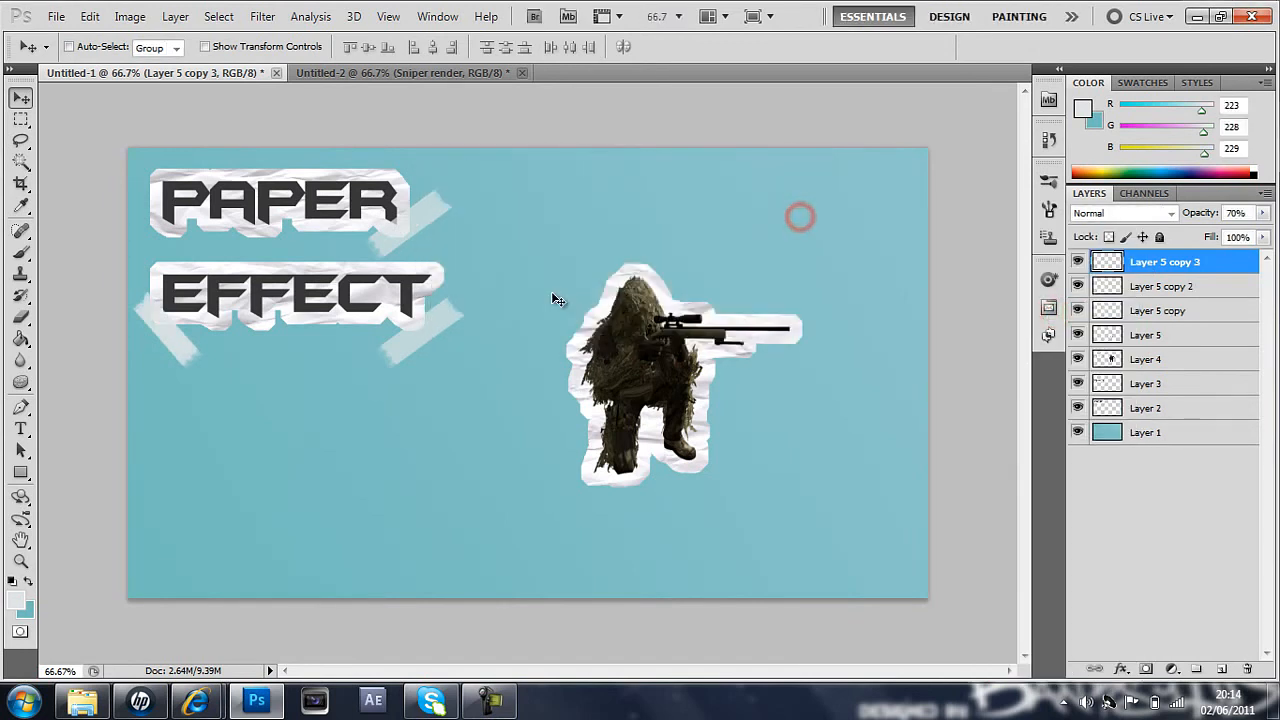
pyautogui.moveTo(185, 343); pyautogui.dragTo(598, 490)
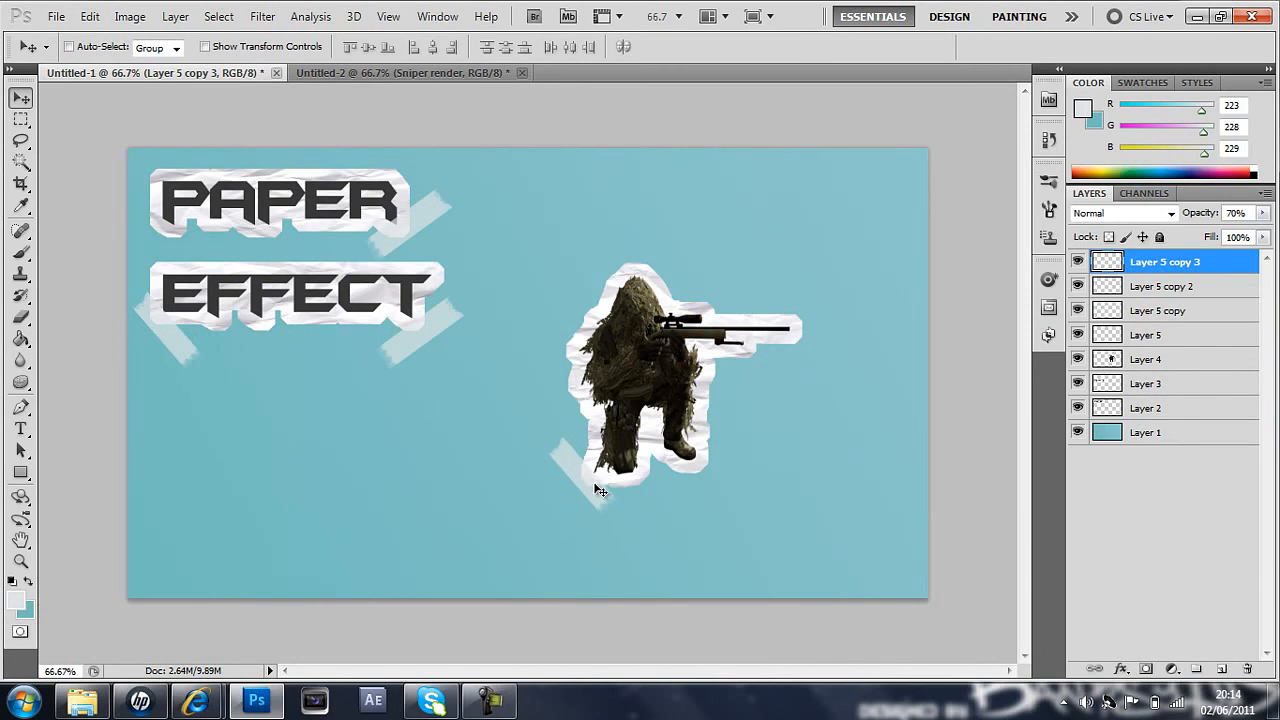
# Duplicate the sniper's tape layer and move the copy over the muzzle end of the rifle.
pyautogui.rightClick(1153, 270)
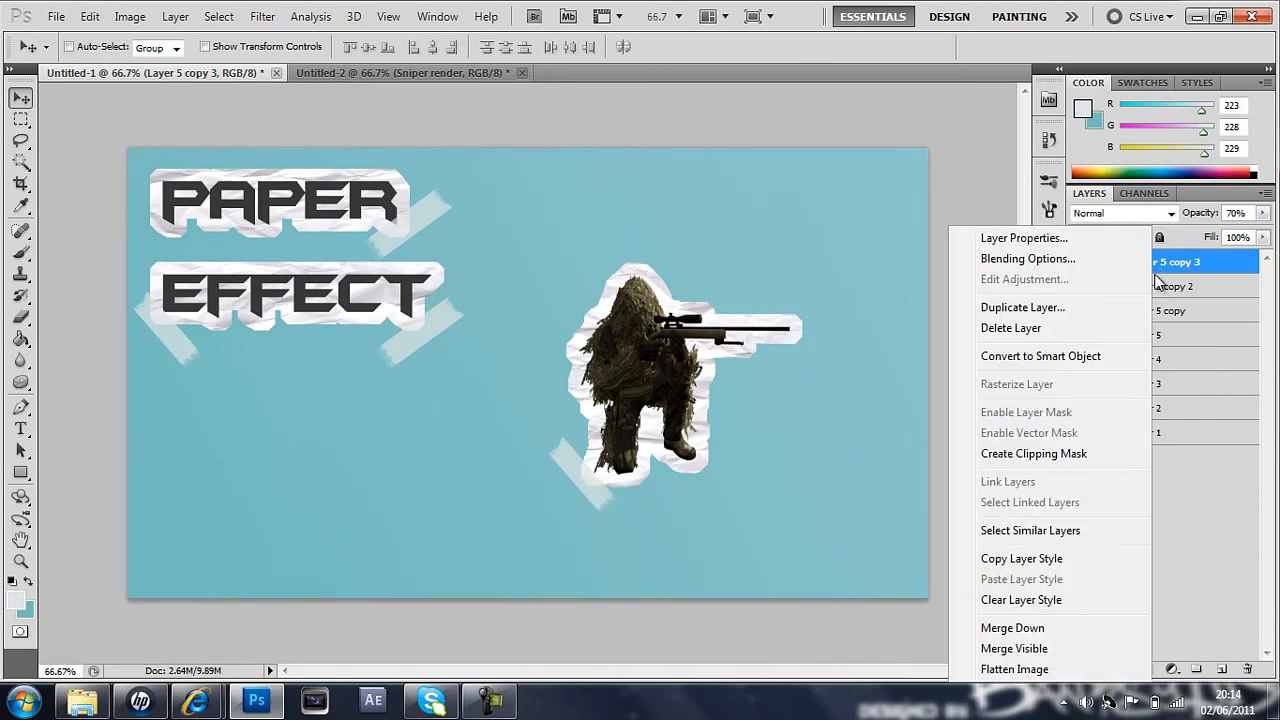
pyautogui.click(1030, 307)
pyautogui.click(812, 209)
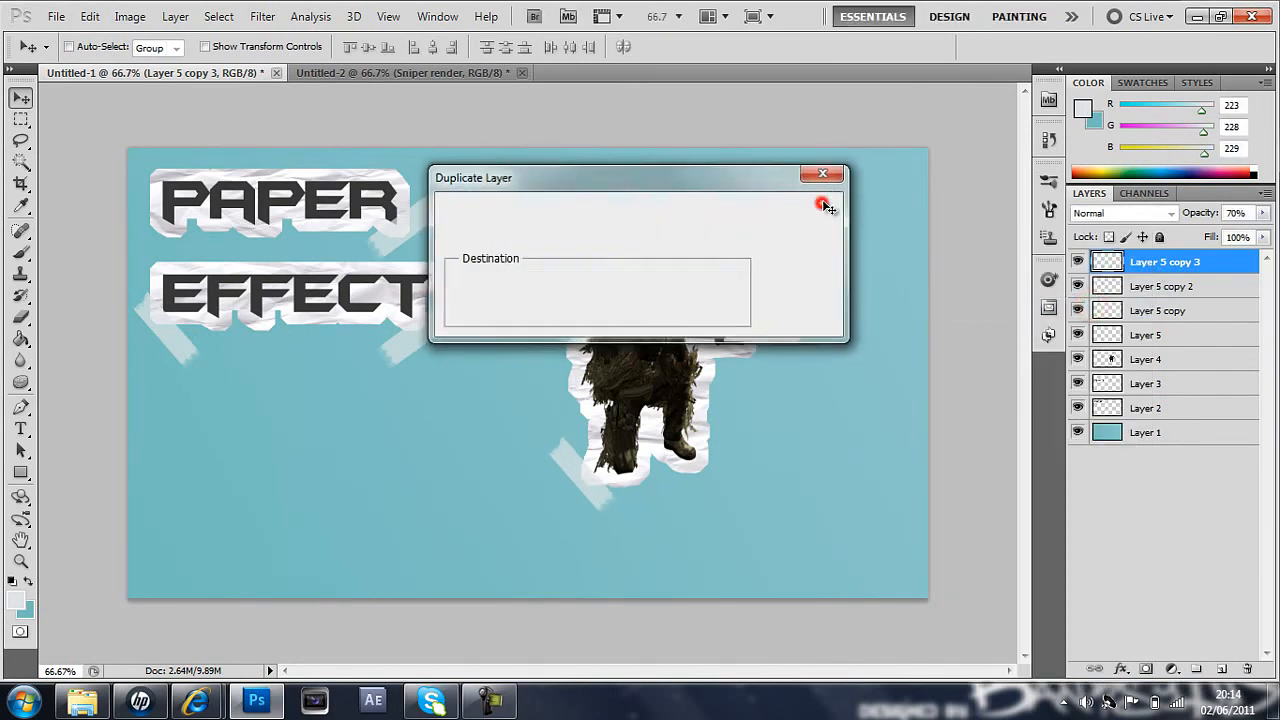
pyautogui.moveTo(571, 466); pyautogui.dragTo(782, 327)
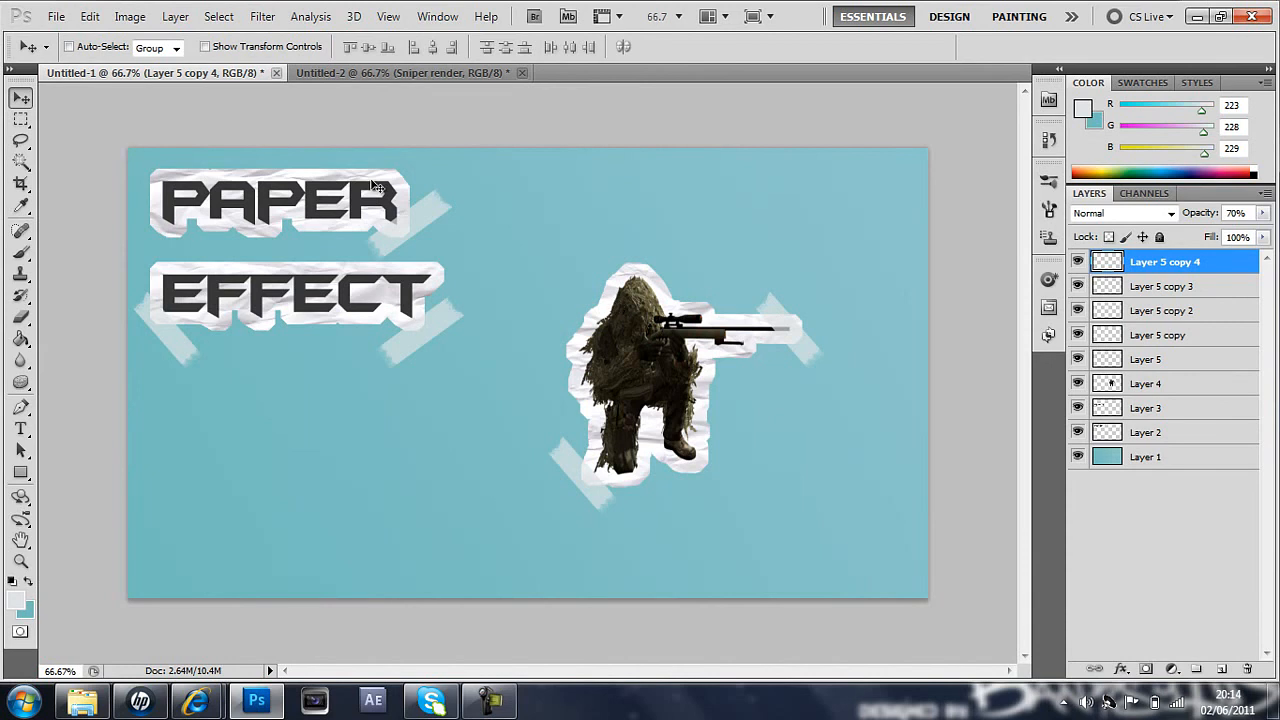
pyautogui.click(490, 702)
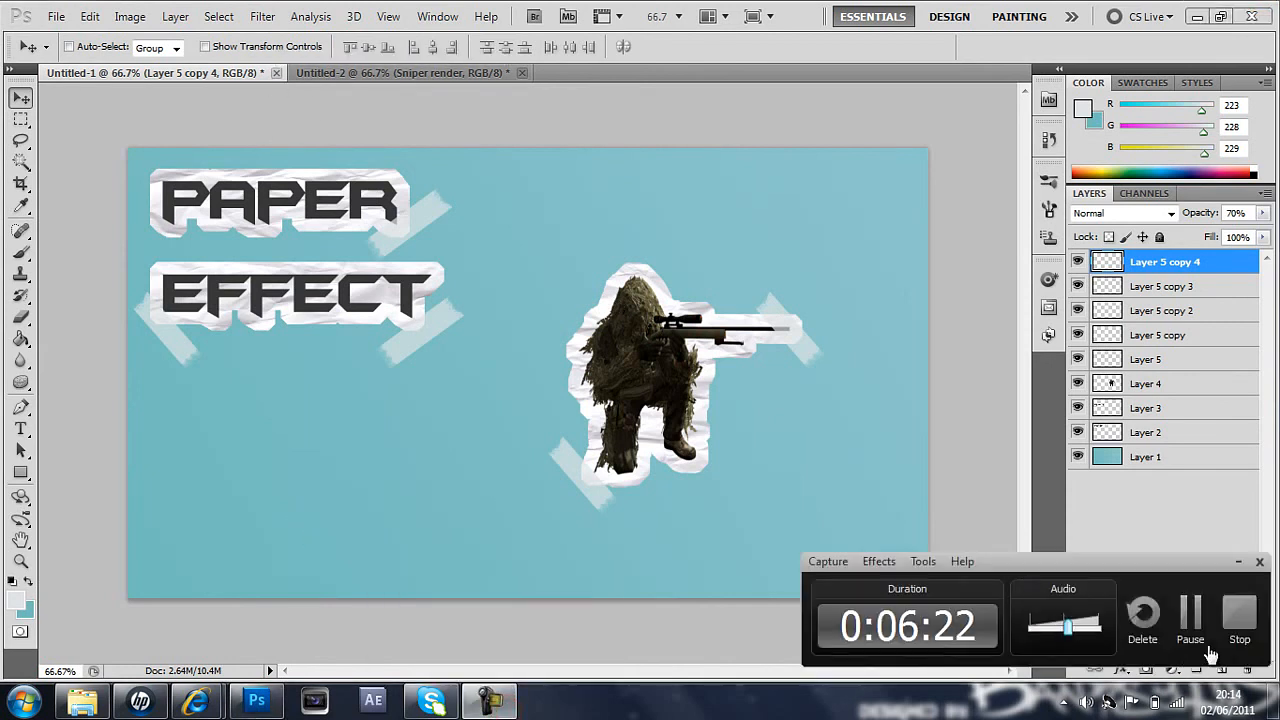